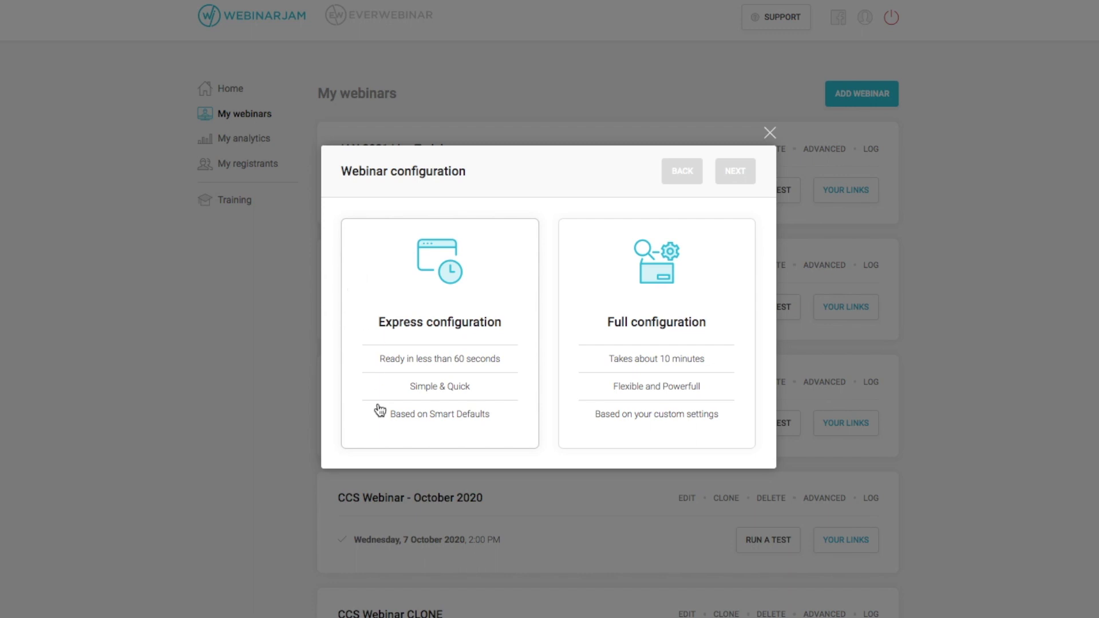
Choose Full configuration for the new webinar and set it to Schedule for later
left_click(645, 324)
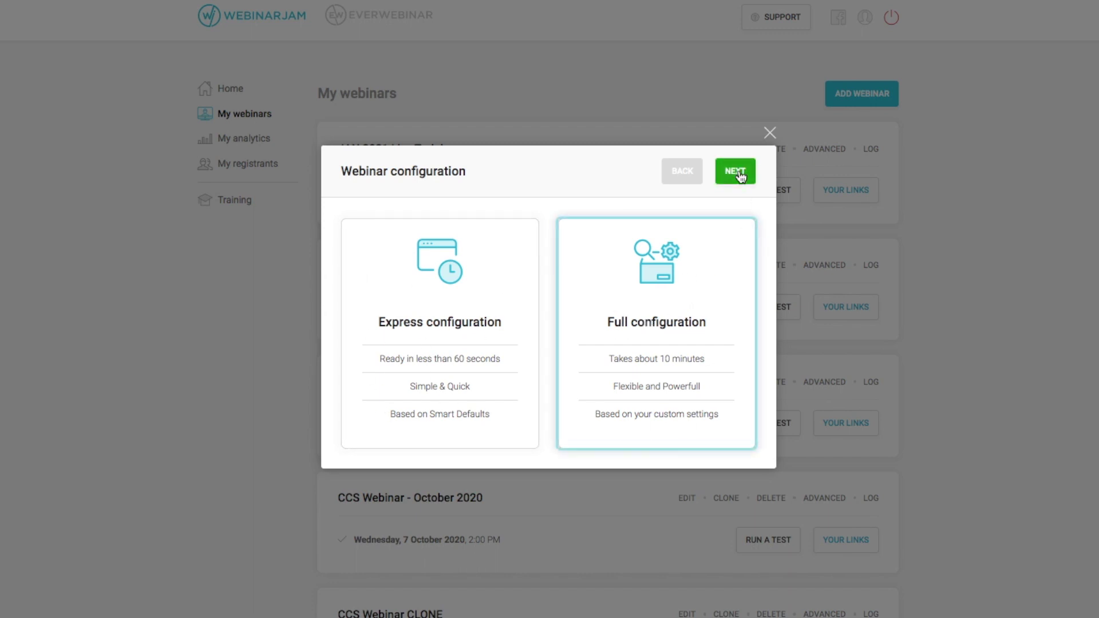
left_click(738, 173)
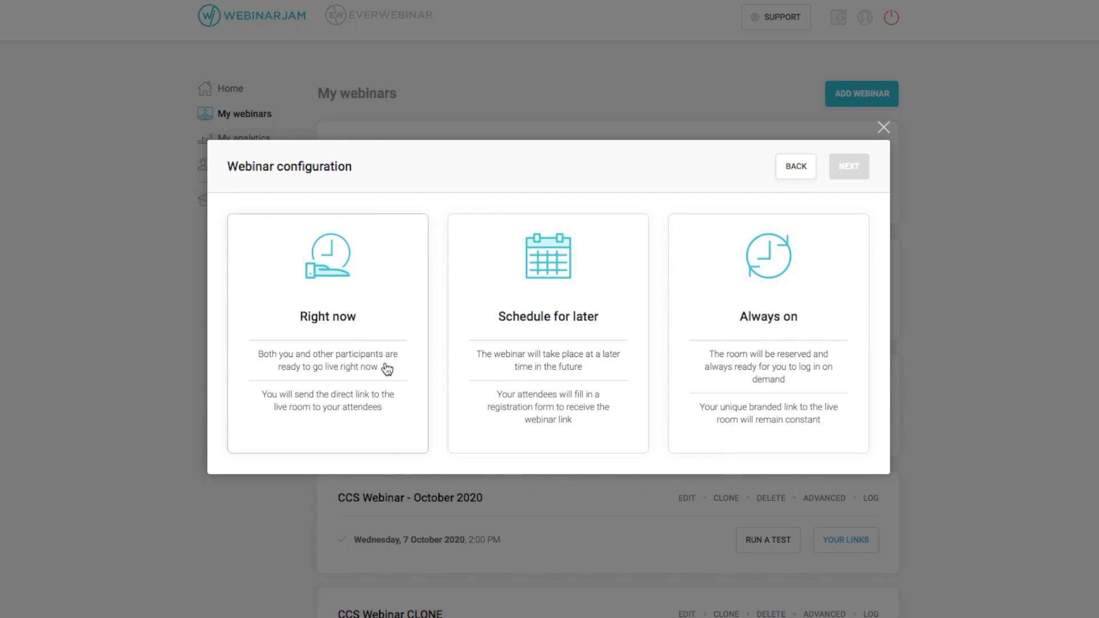
left_click(558, 350)
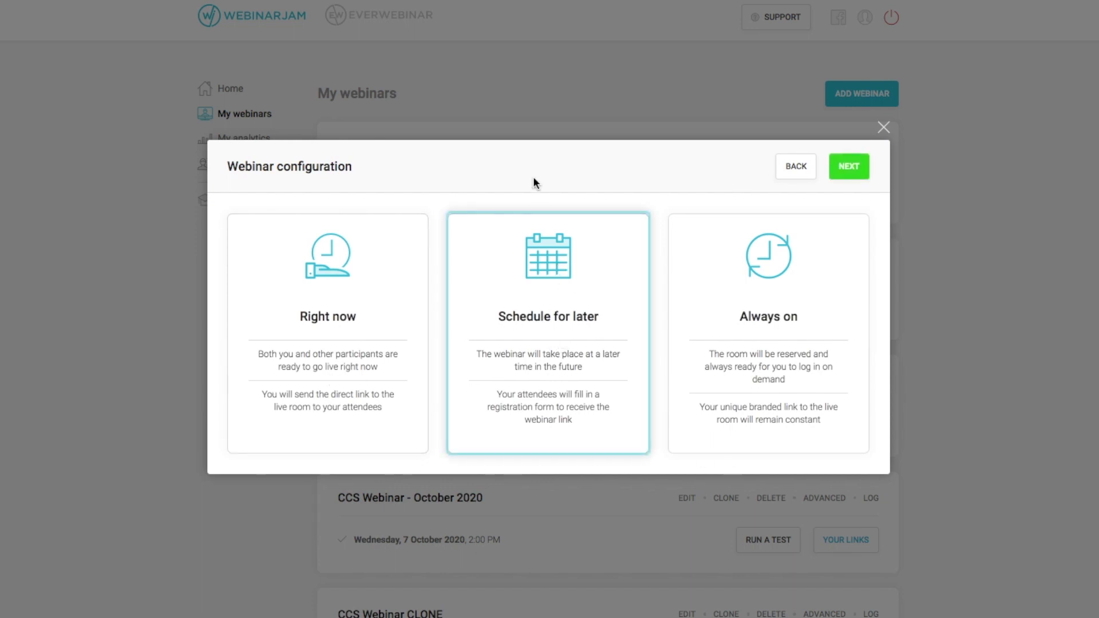
left_click(849, 168)
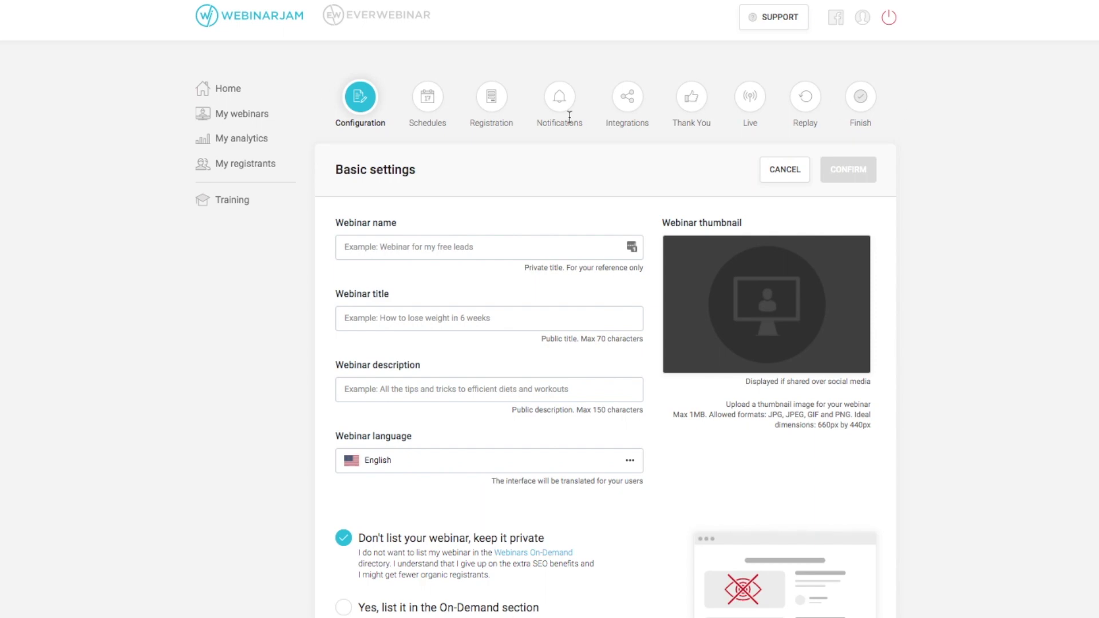
Enter "The best webinar ever!" as webinar name and title, with the description "Tagline goes here about the webinar"
scroll(555, 347, "down", 6)
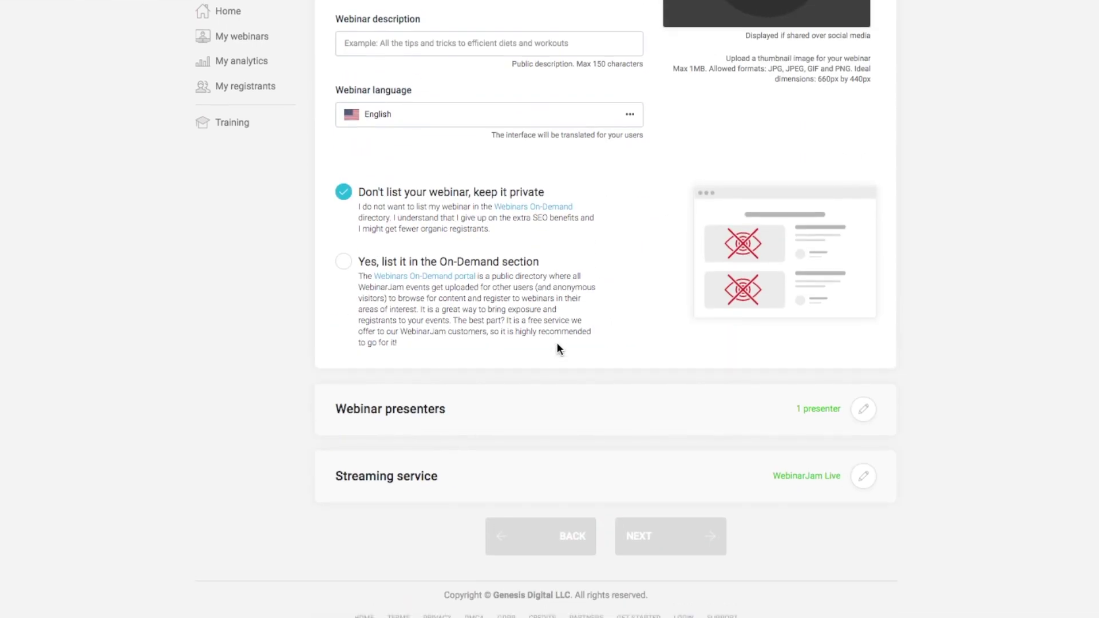
scroll(558, 342, "up", 6)
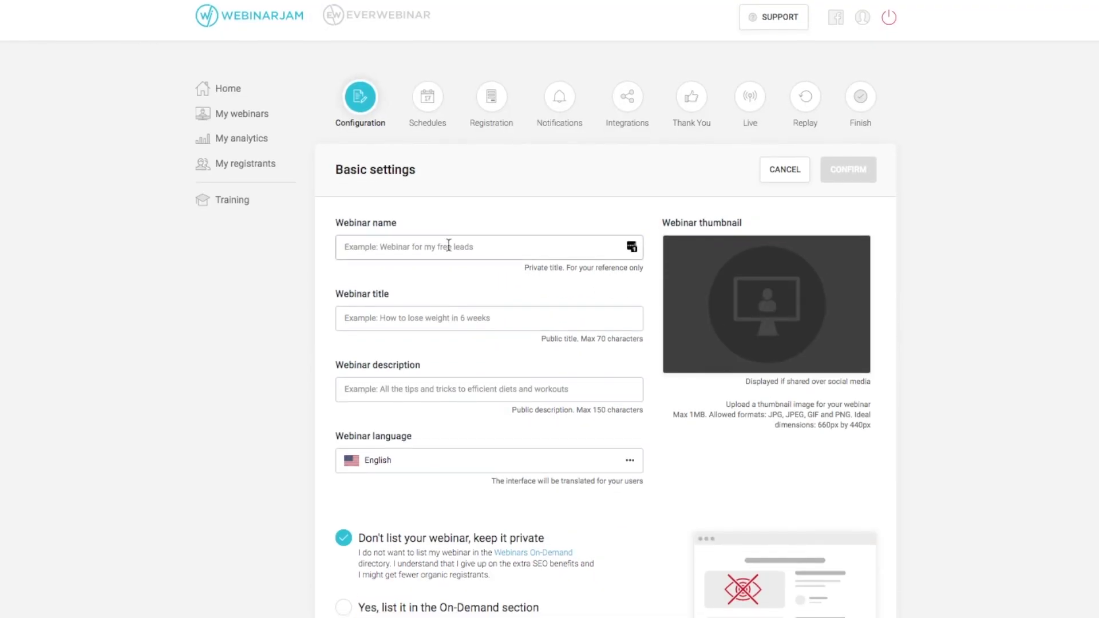
type("The best webinar ever!")
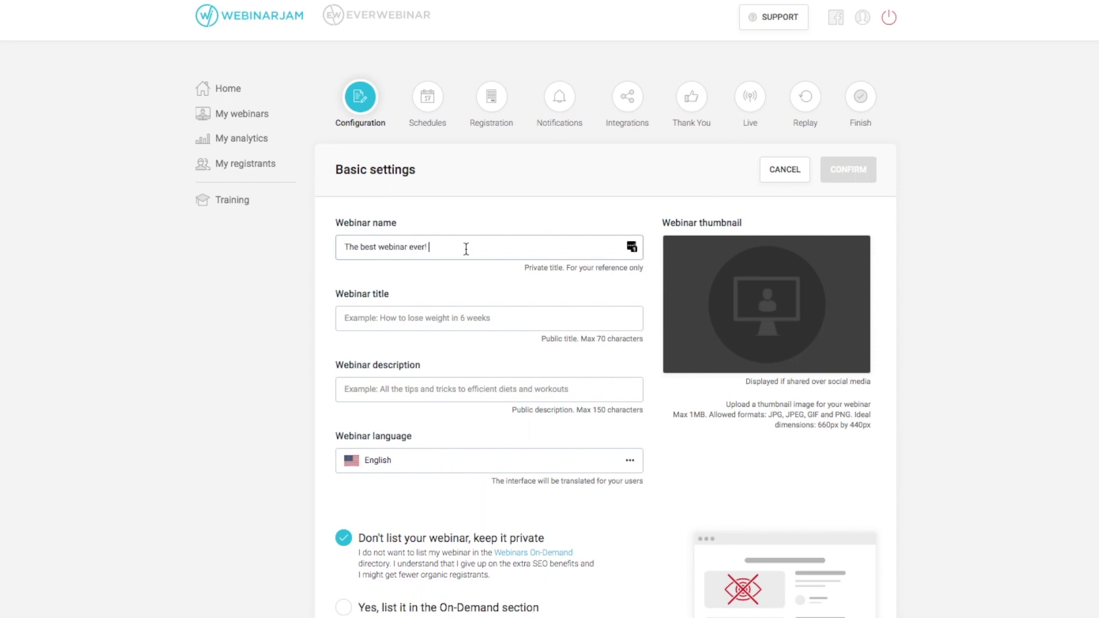
left_click_drag(466, 249, 353, 250)
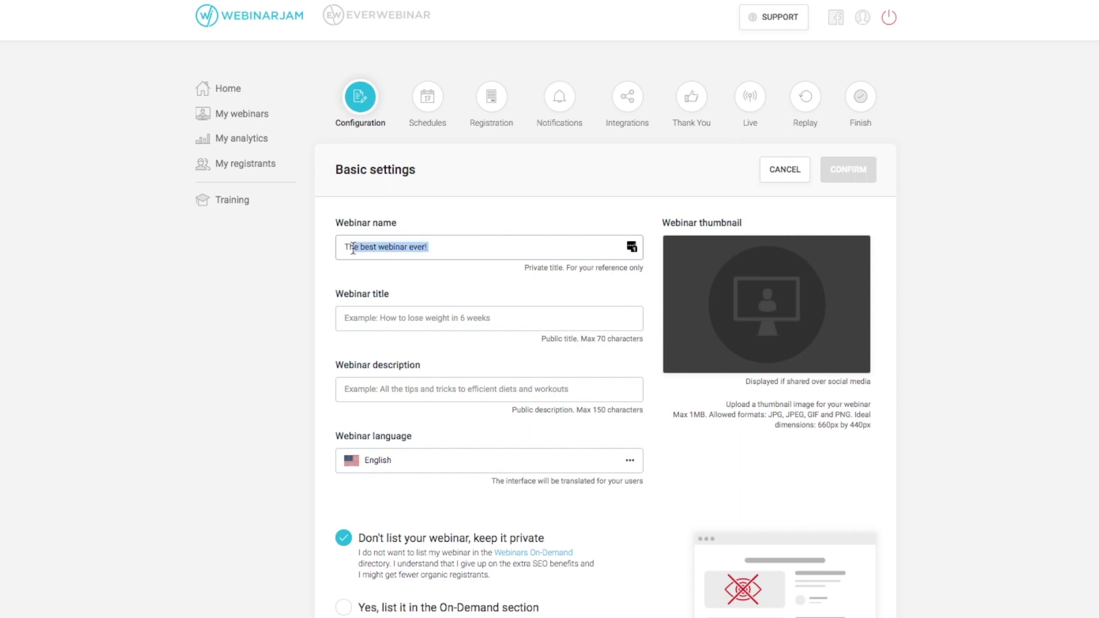
left_click(433, 318)
type("The best webinar ever!")
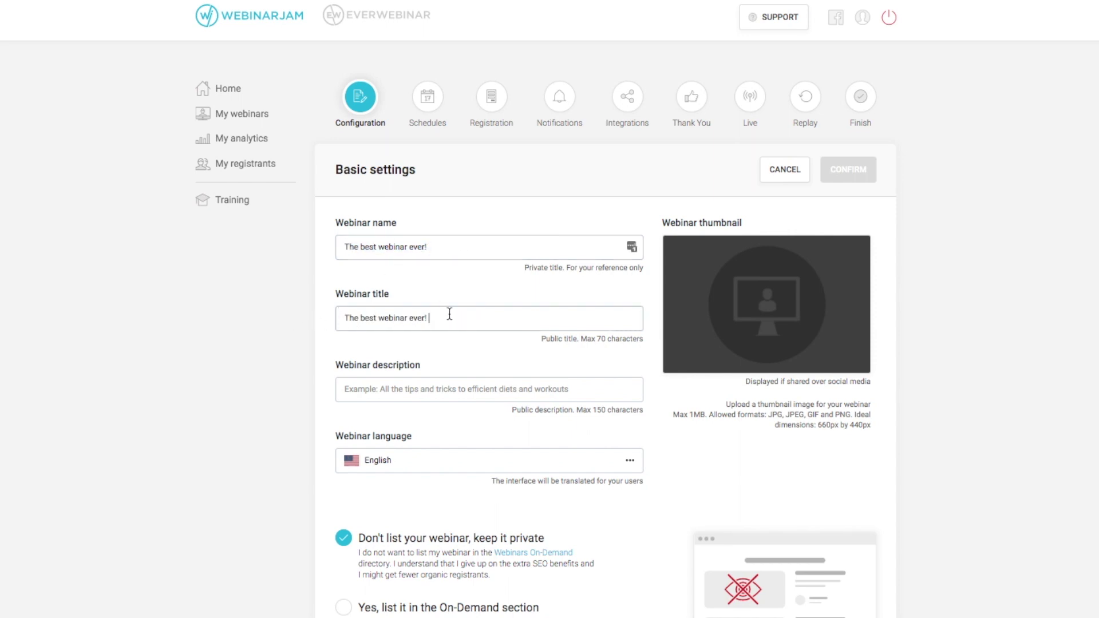
left_click(489, 389)
type("Tagline goes here about the webinar")
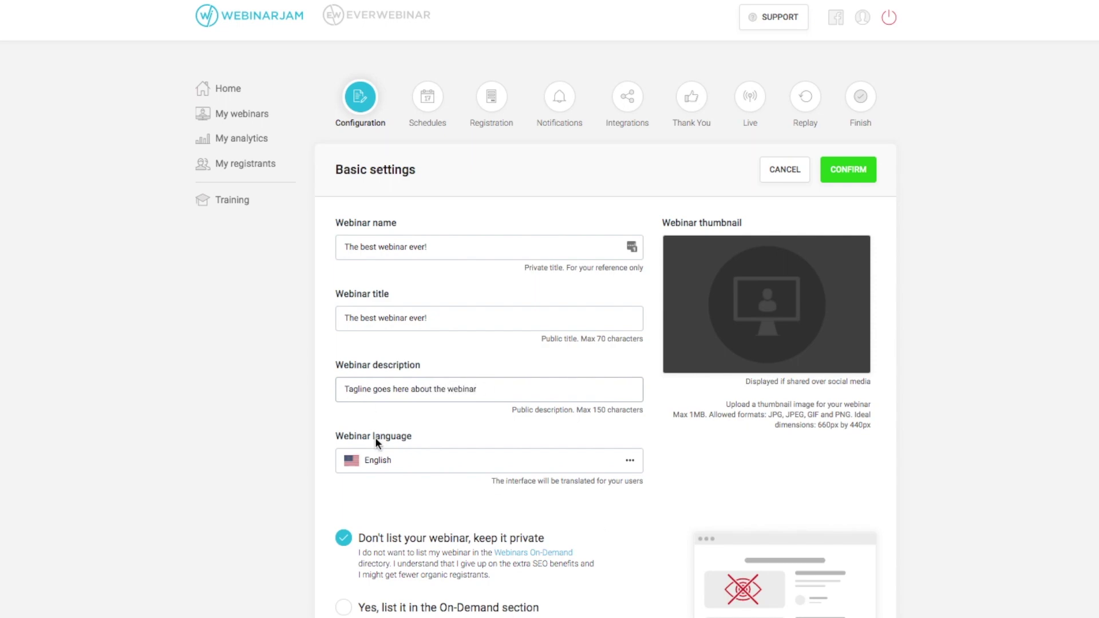
Try listing the webinar in the On-Demand section and switch it back to private
scroll(375, 441, "down", 5)
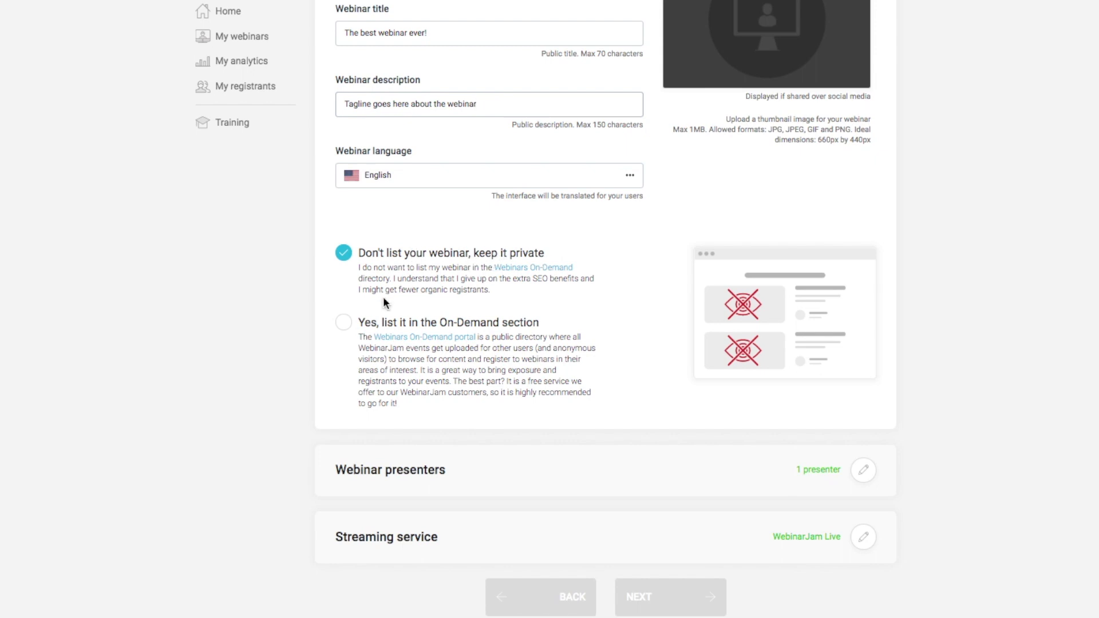
left_click(394, 327)
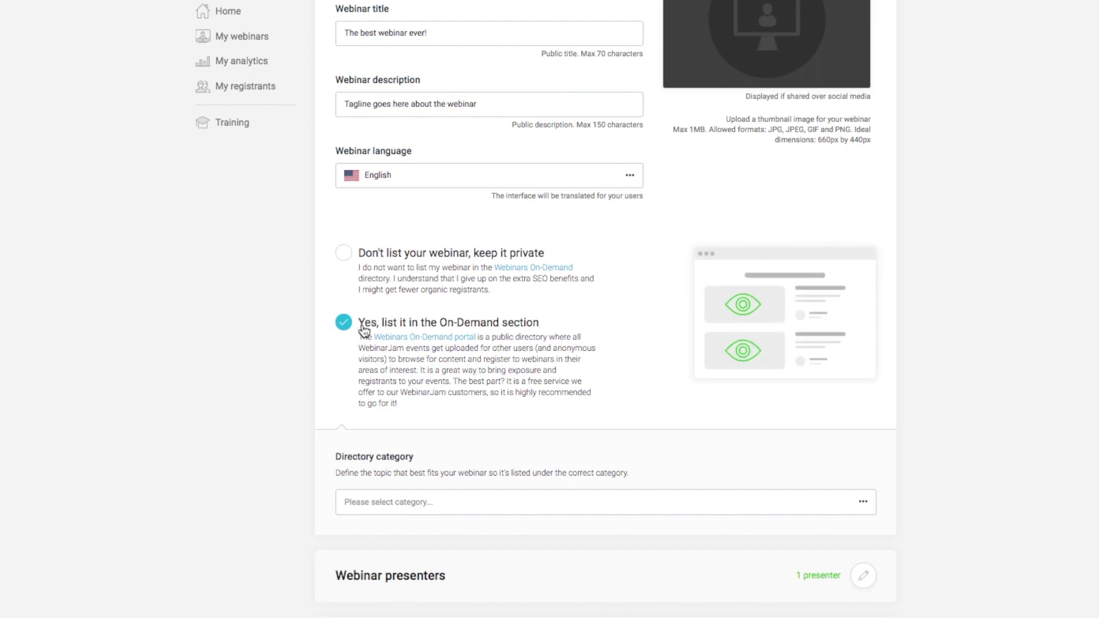
left_click(342, 257)
scroll(658, 343, "up", 5)
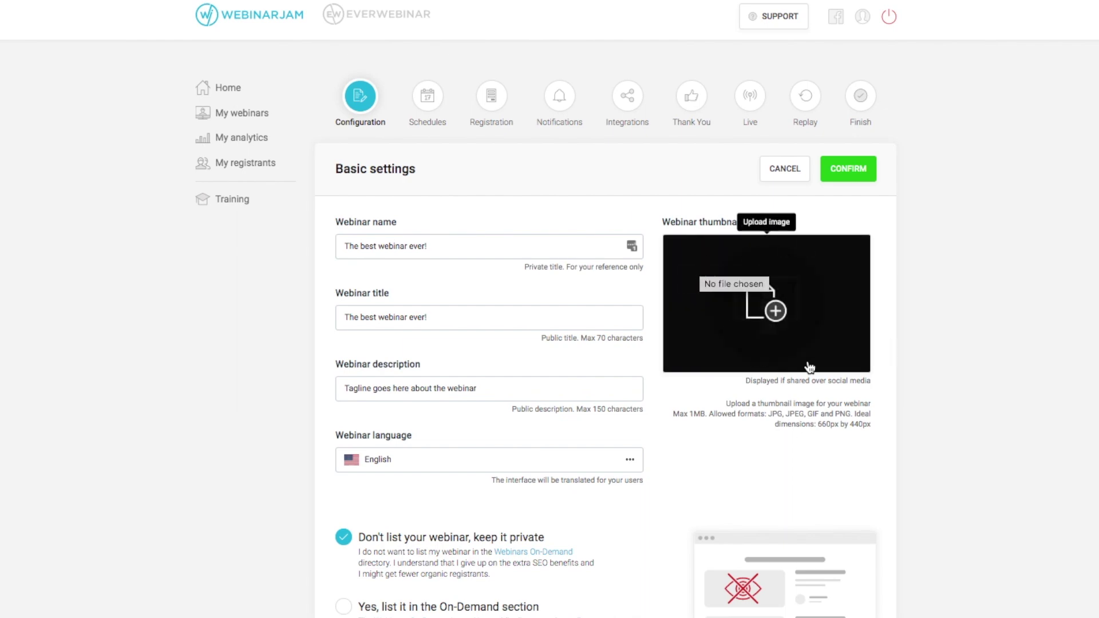
Examine the webinar presenter details and user role options, and cancel the edit
scroll(619, 477, "down", 6)
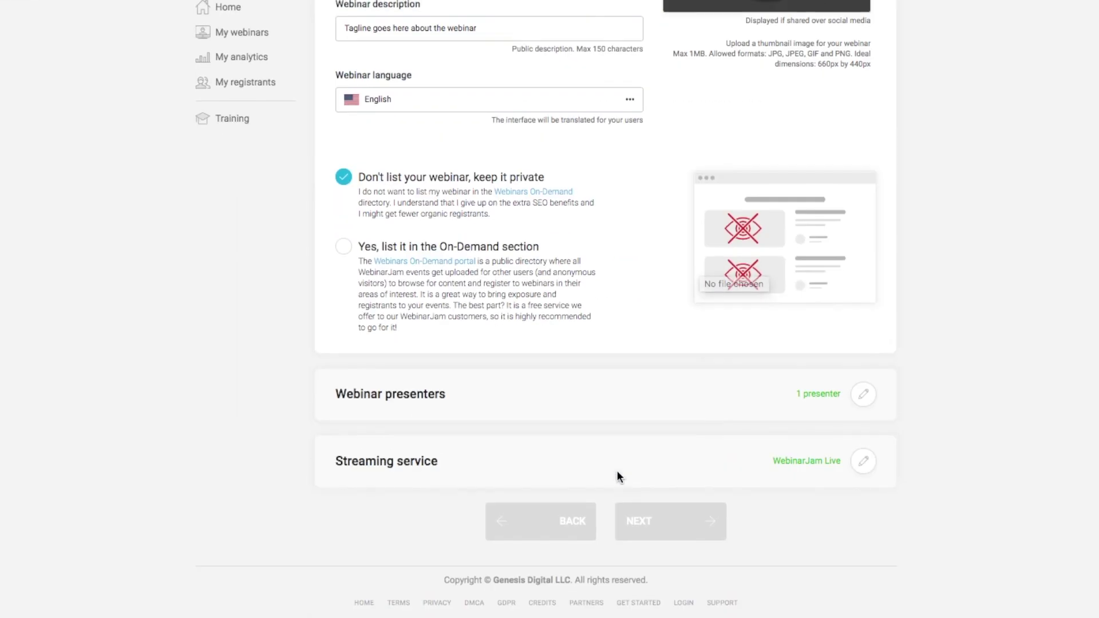
left_click(863, 389)
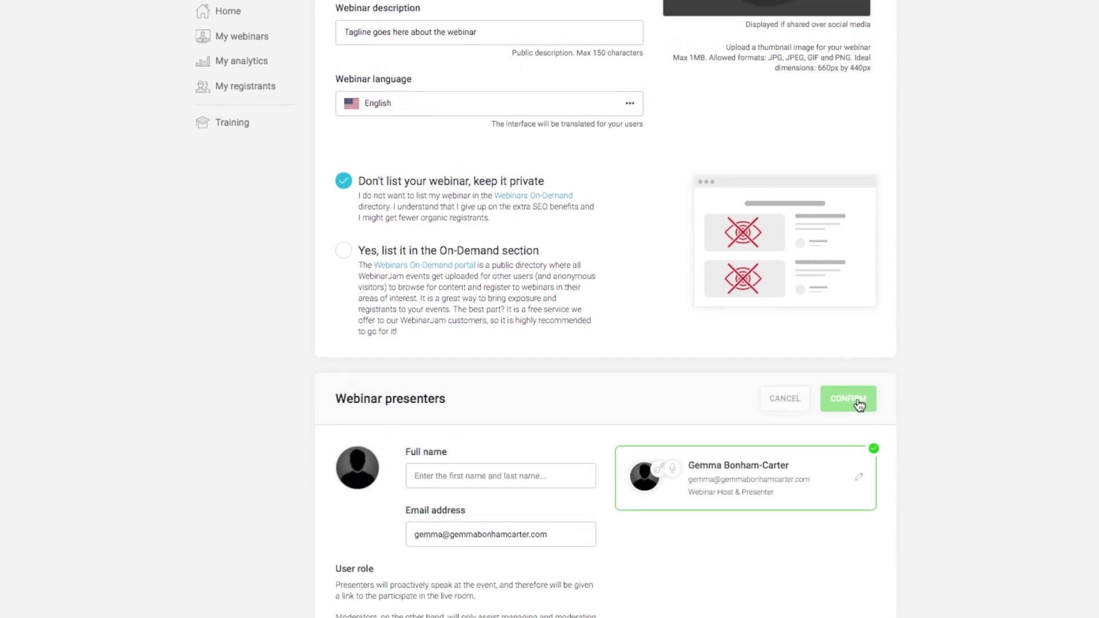
scroll(657, 411, "up", 6)
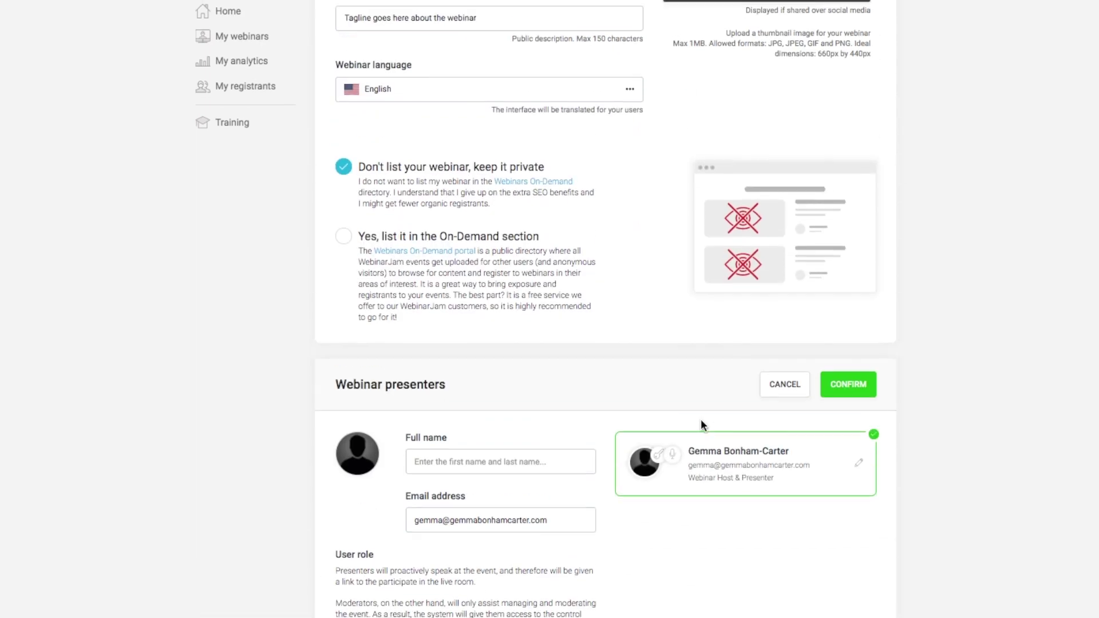
scroll(701, 420, "down", 3)
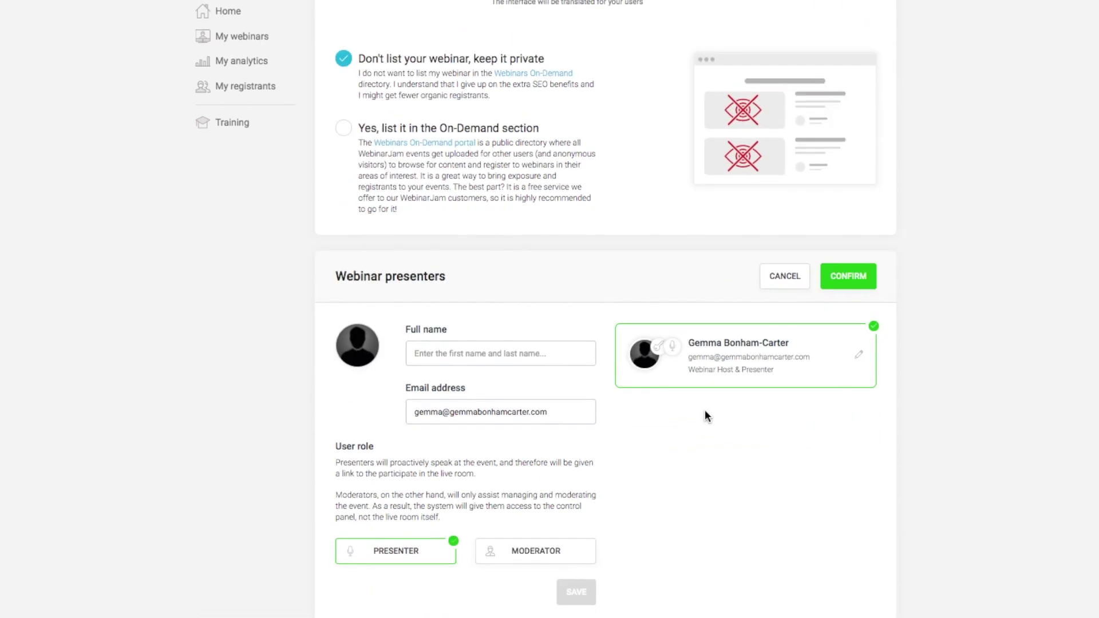
left_click(784, 278)
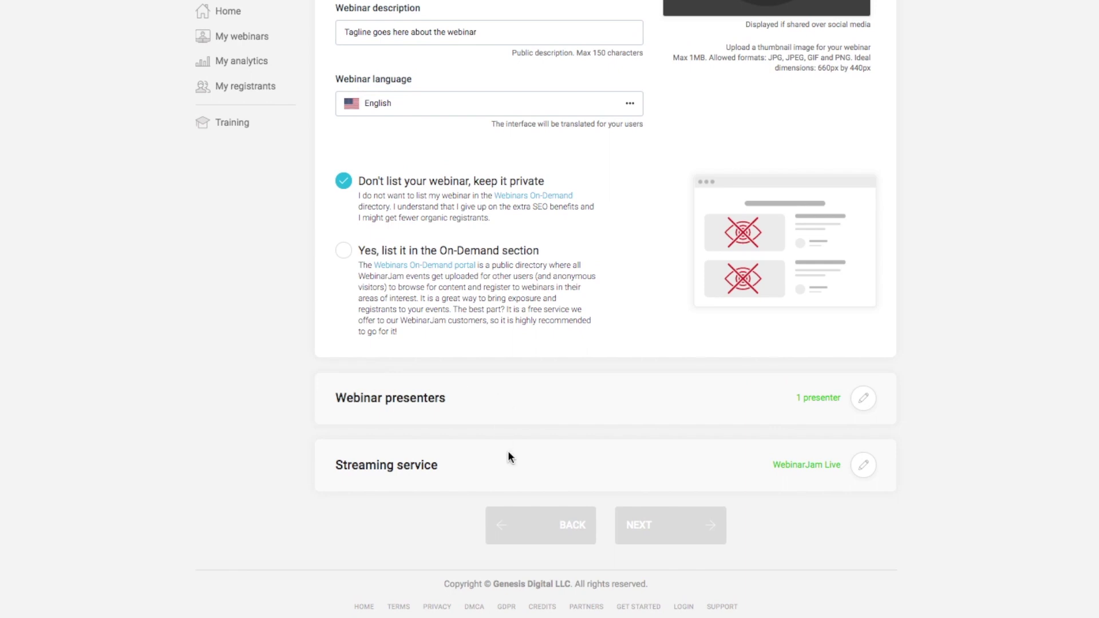
Confirm WebinarJam Live as the streaming service along with the basic settings, and continue to the schedule
left_click(863, 471)
scroll(853, 462, "down", 3)
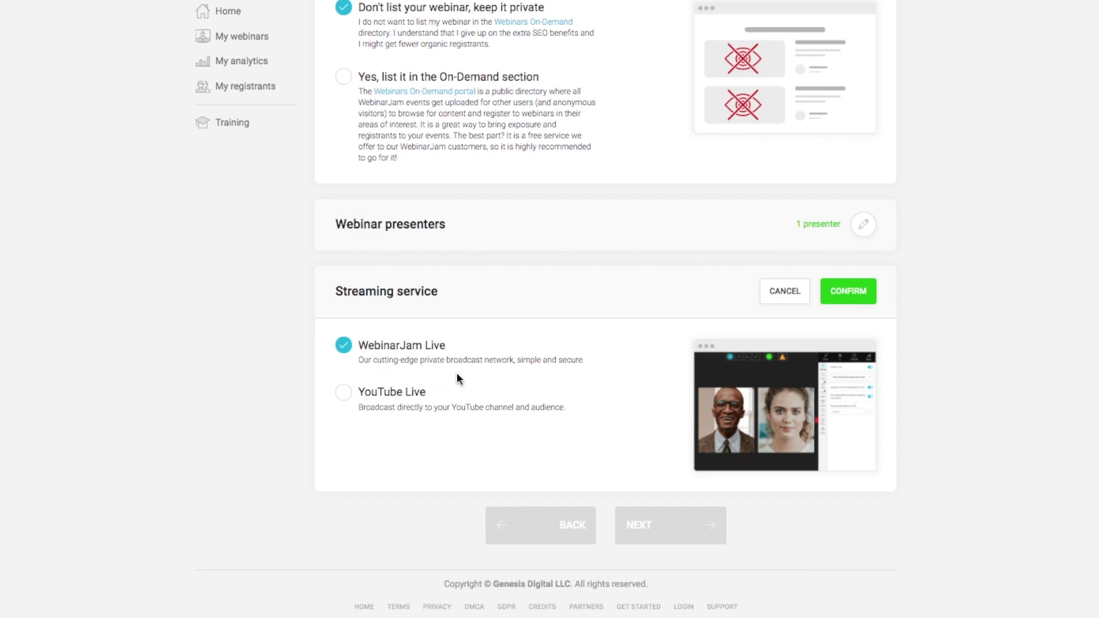
left_click(845, 292)
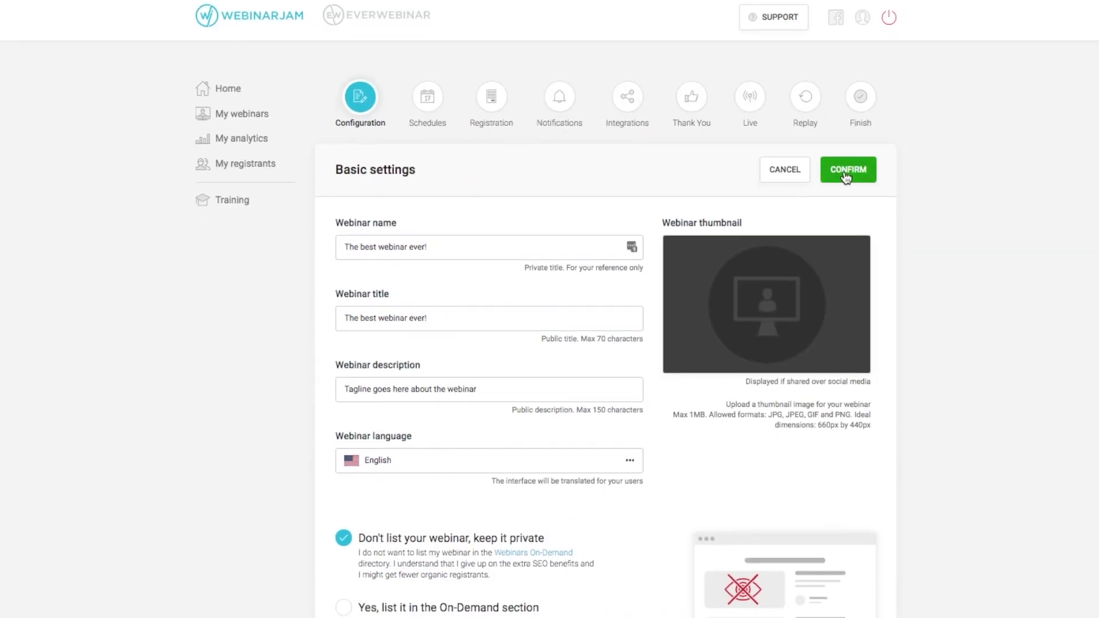
left_click(845, 171)
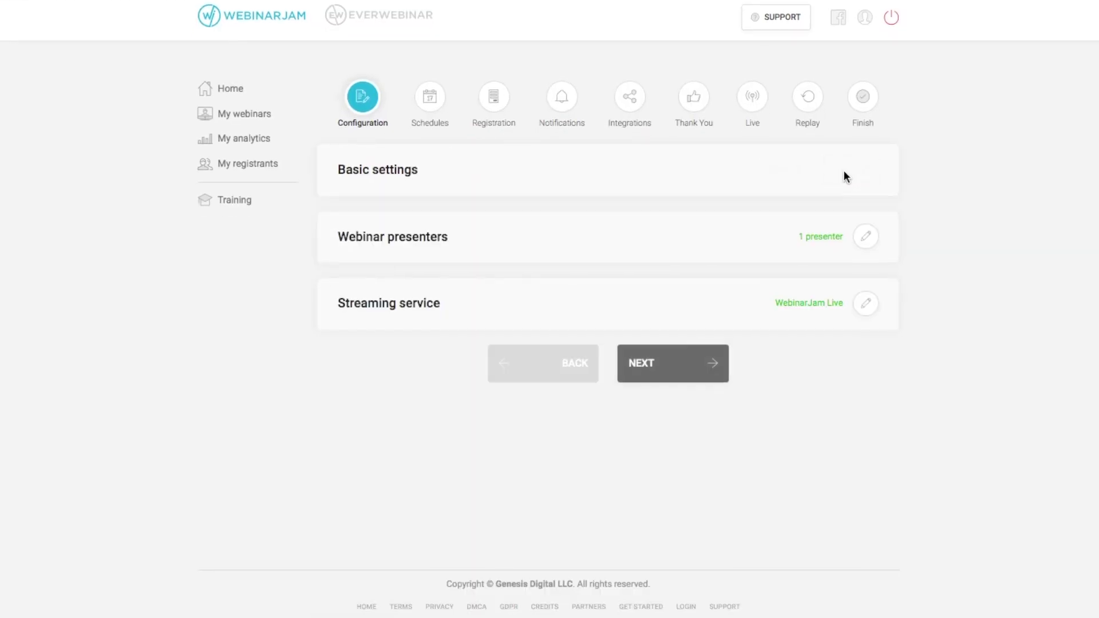
left_click(665, 366)
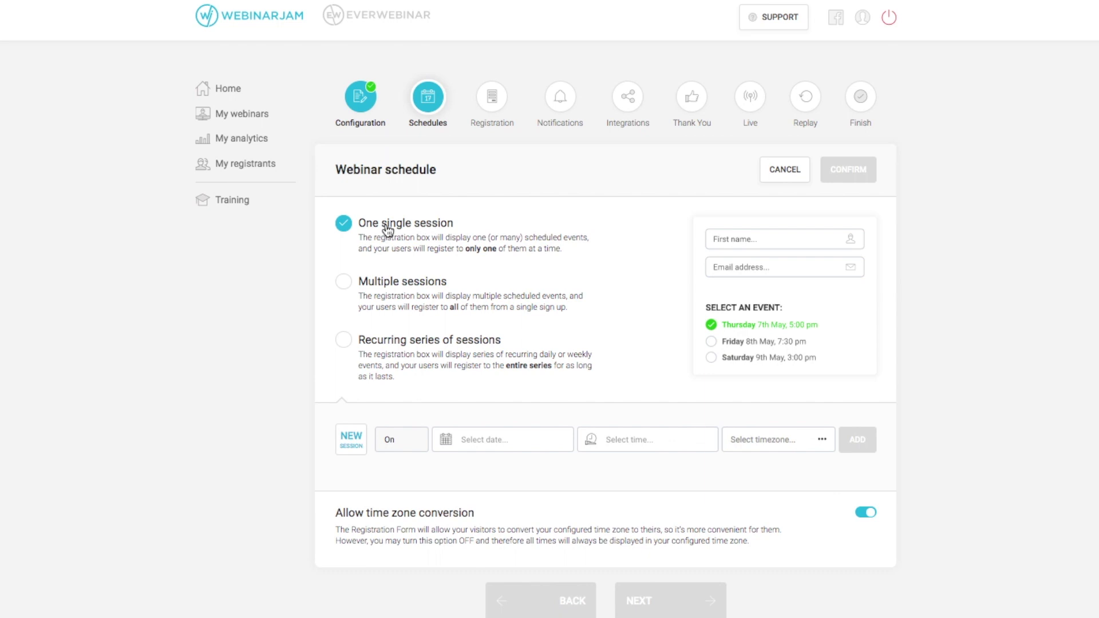
Choose the One single session schedule type and set the new session's date to 2021-01-27
left_click(395, 286)
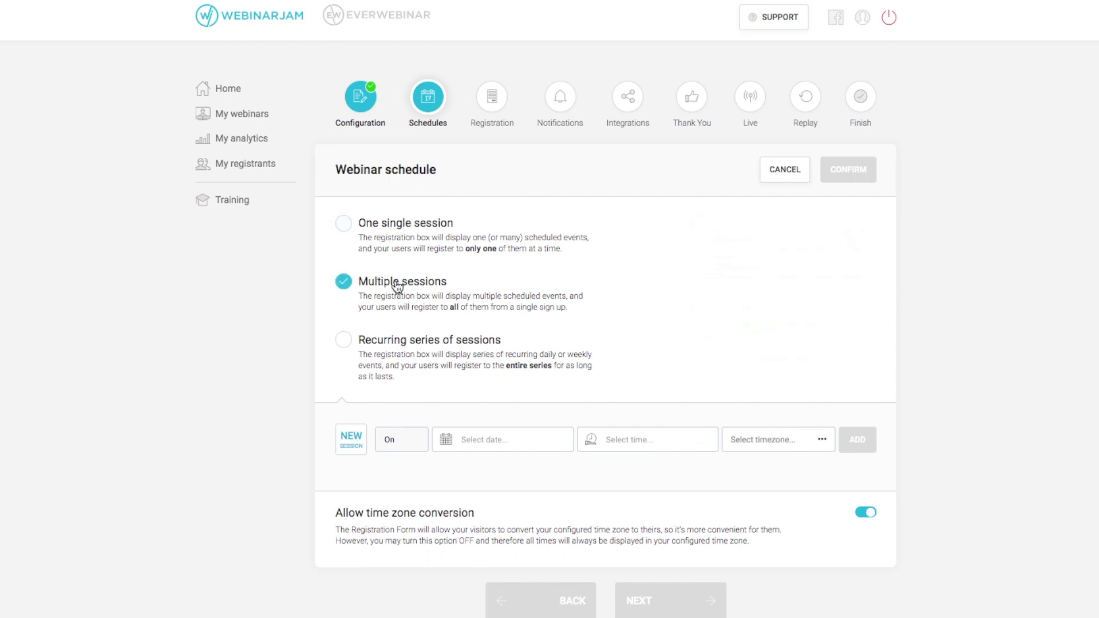
left_click(389, 225)
left_click(502, 439)
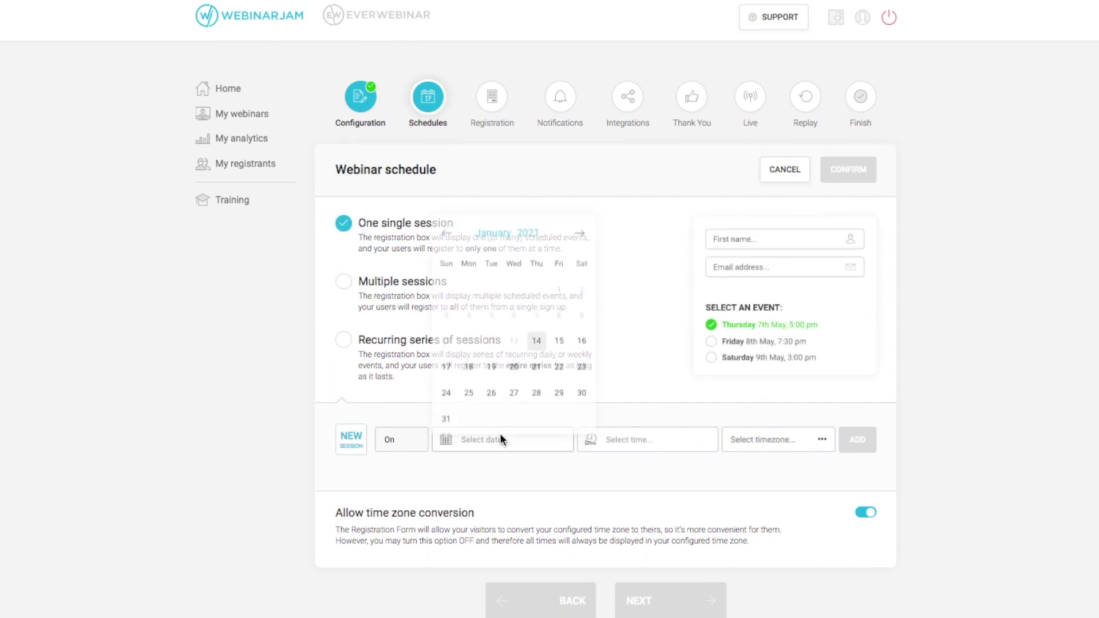
left_click(514, 385)
Set the new session's time to 02:00 PM
left_click(642, 447)
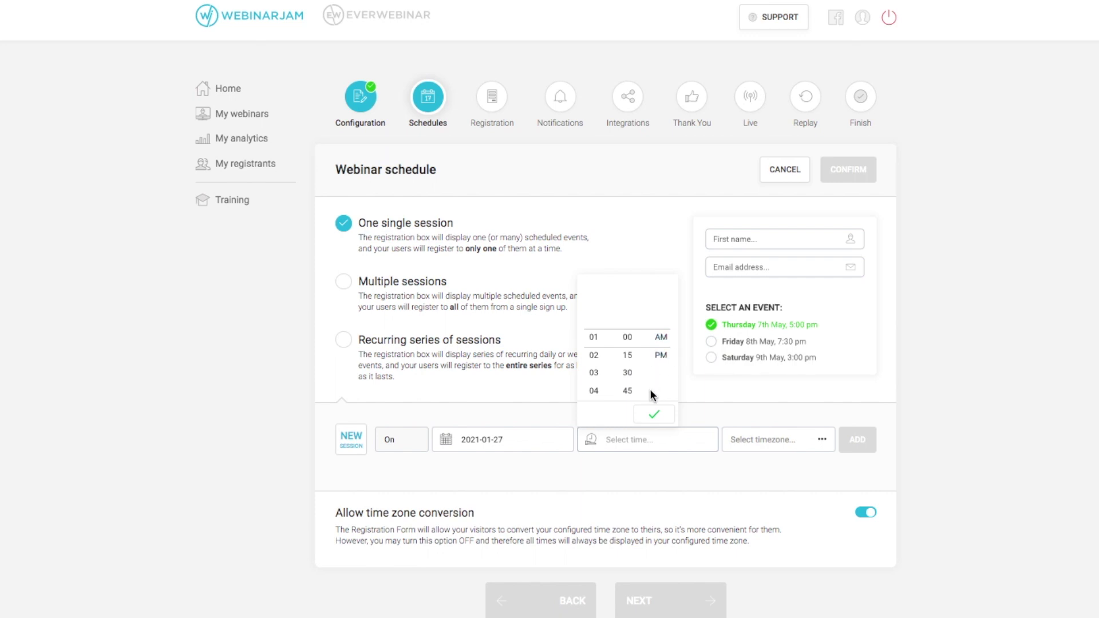
left_click(654, 413)
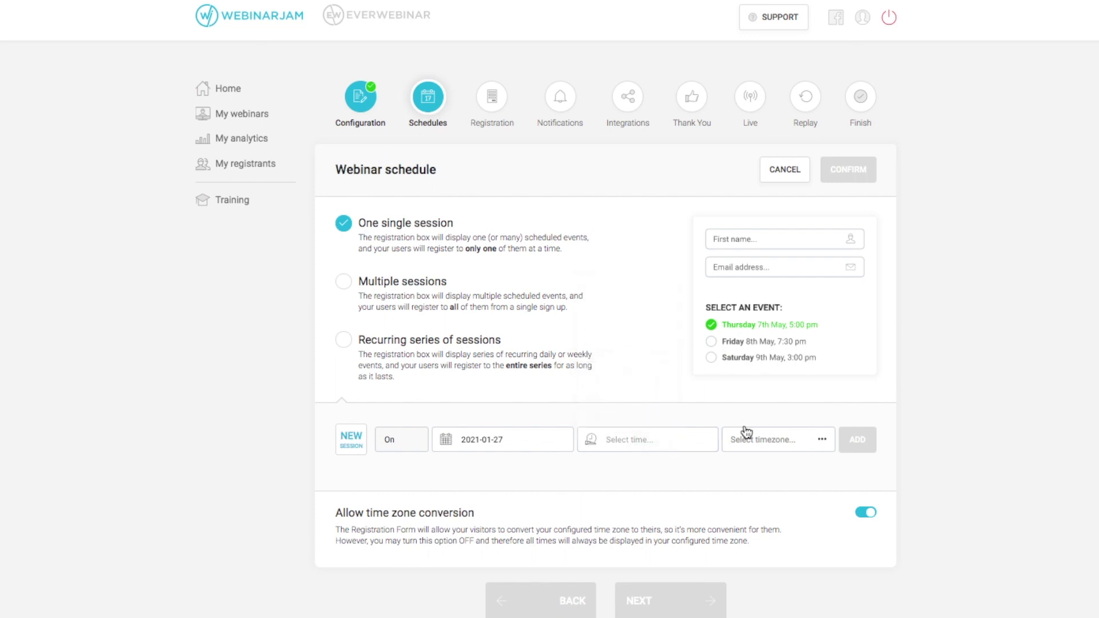
left_click(658, 442)
left_click(597, 356)
left_click(659, 355)
left_click(659, 414)
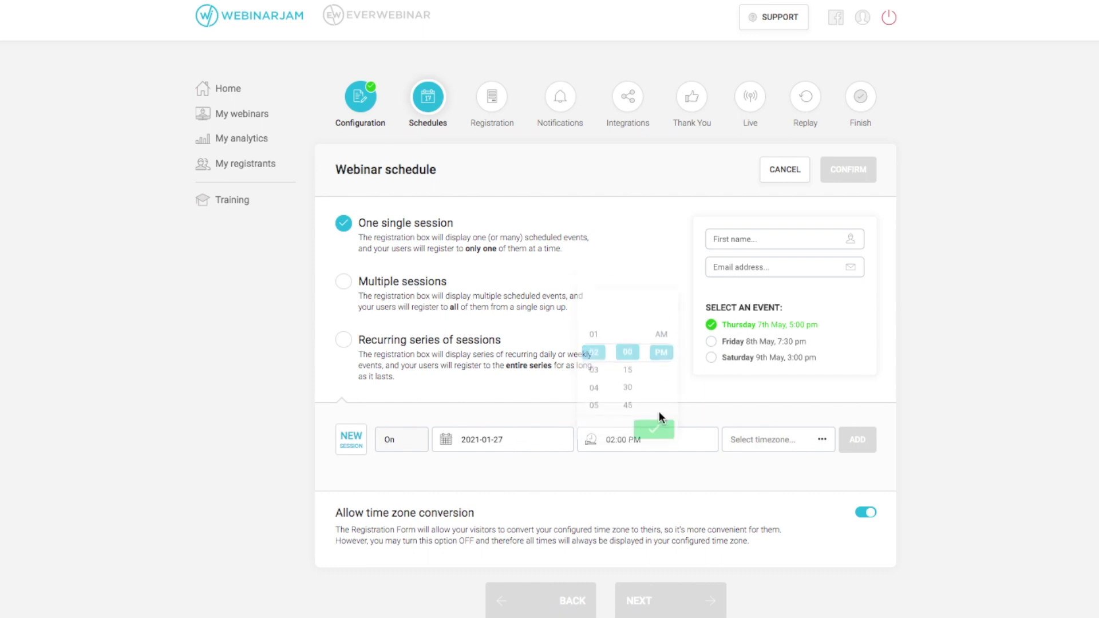
Set the session's timezone to Eastern Time (US and Canada) and add the session to the schedule
left_click(759, 446)
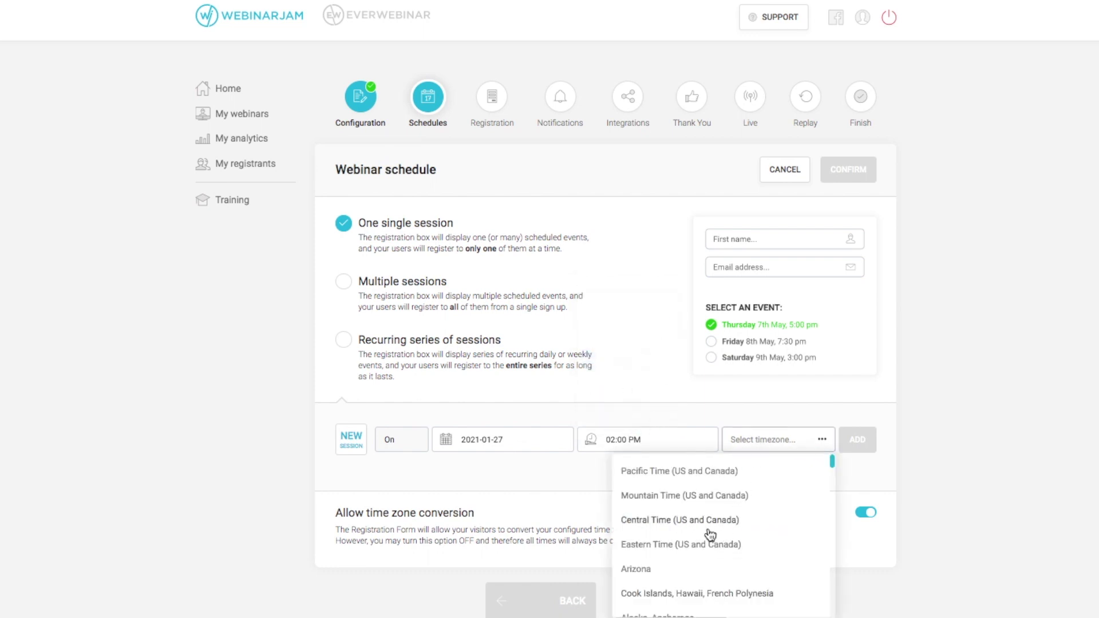
left_click(682, 544)
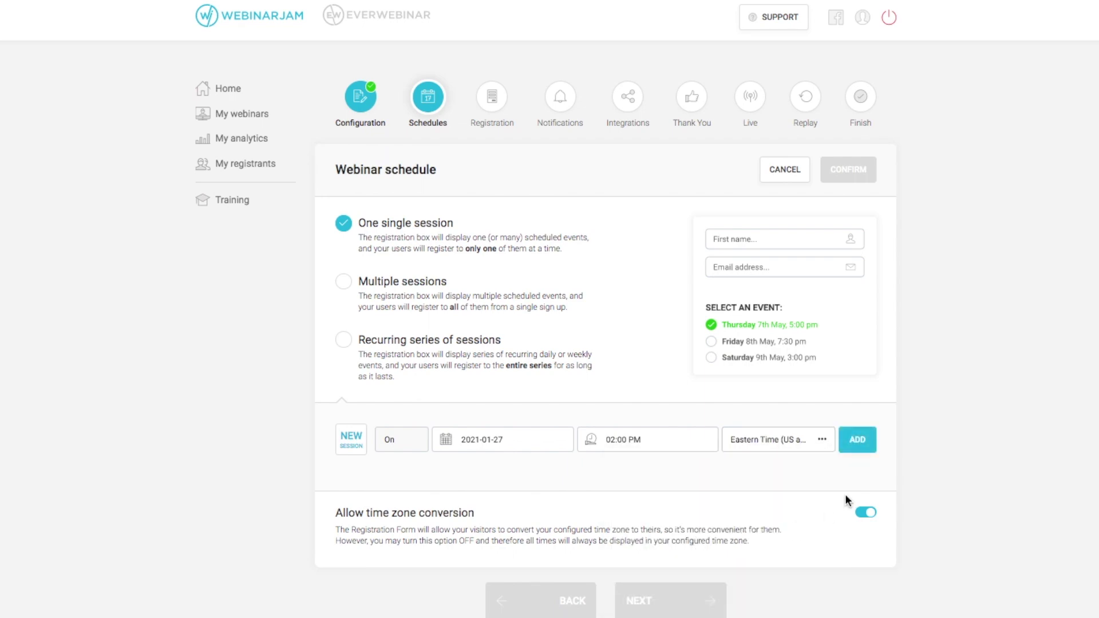
left_click(857, 439)
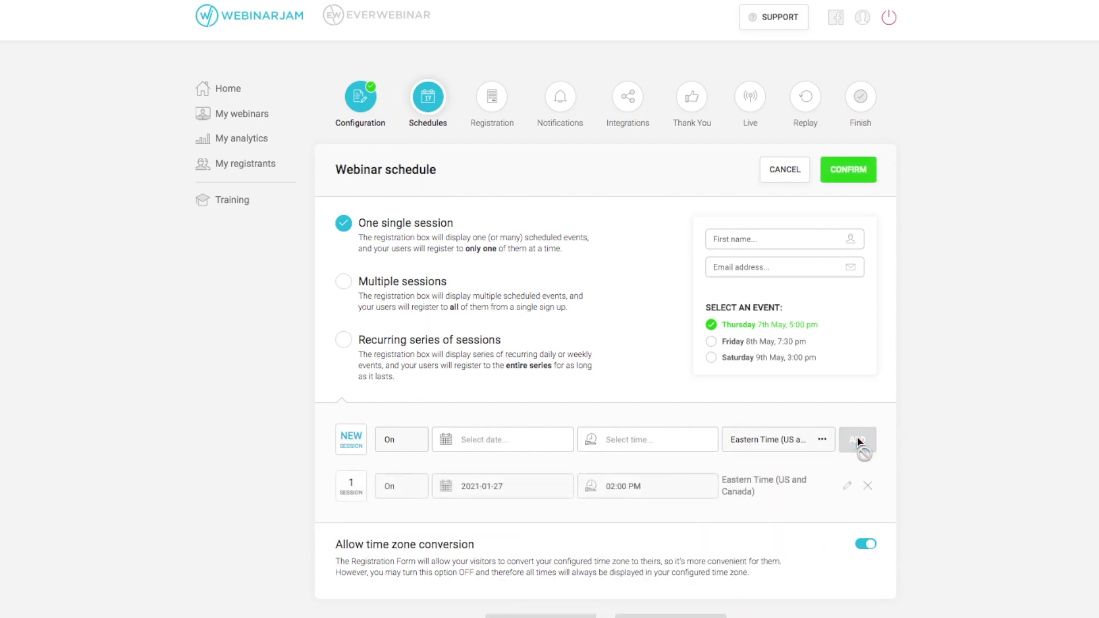
Confirm the webinar schedule with time zone conversion allowed and proceed to the registration settings
scroll(964, 478, "down", 3)
scroll(963, 478, "up", 3)
left_click(864, 542)
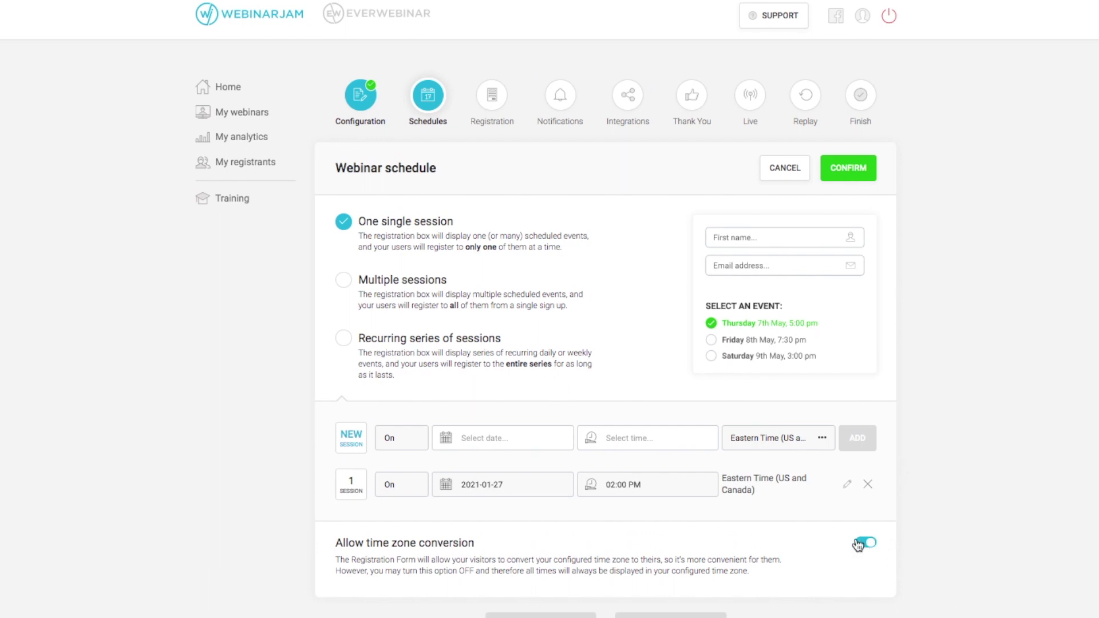
left_click(848, 168)
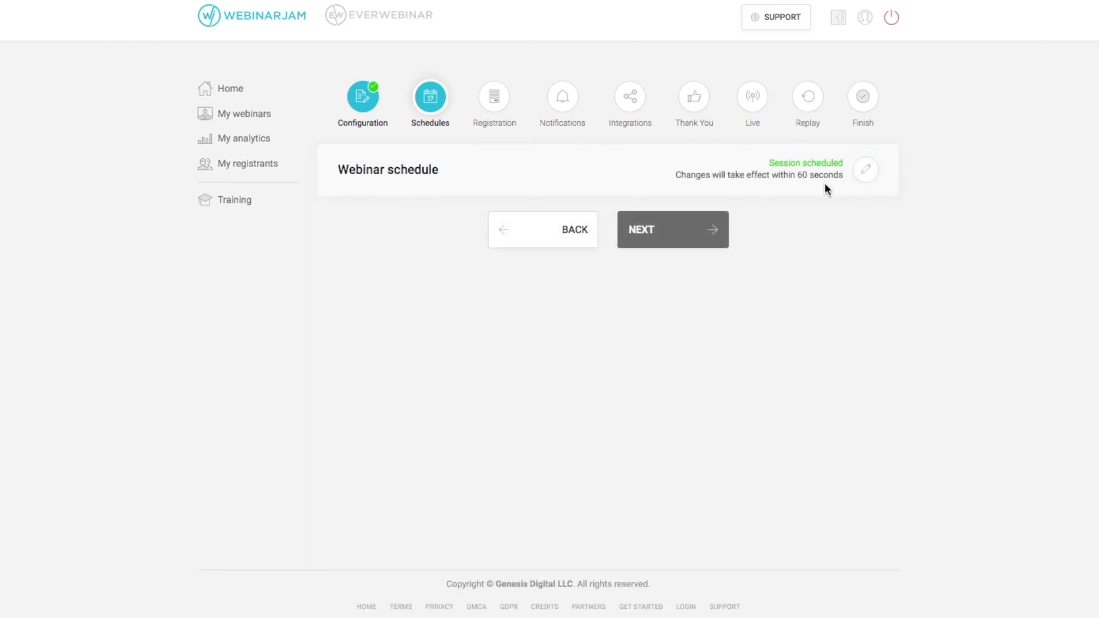
left_click(681, 239)
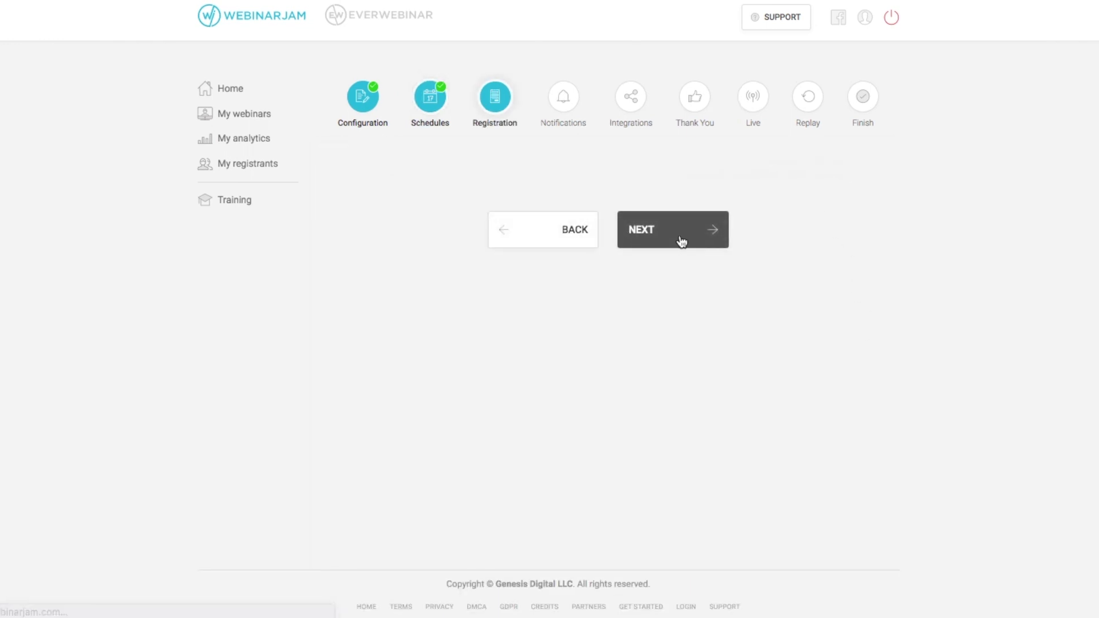
Open the registration page design settings and browse the gallery of page templates
scroll(927, 180, "down", 2)
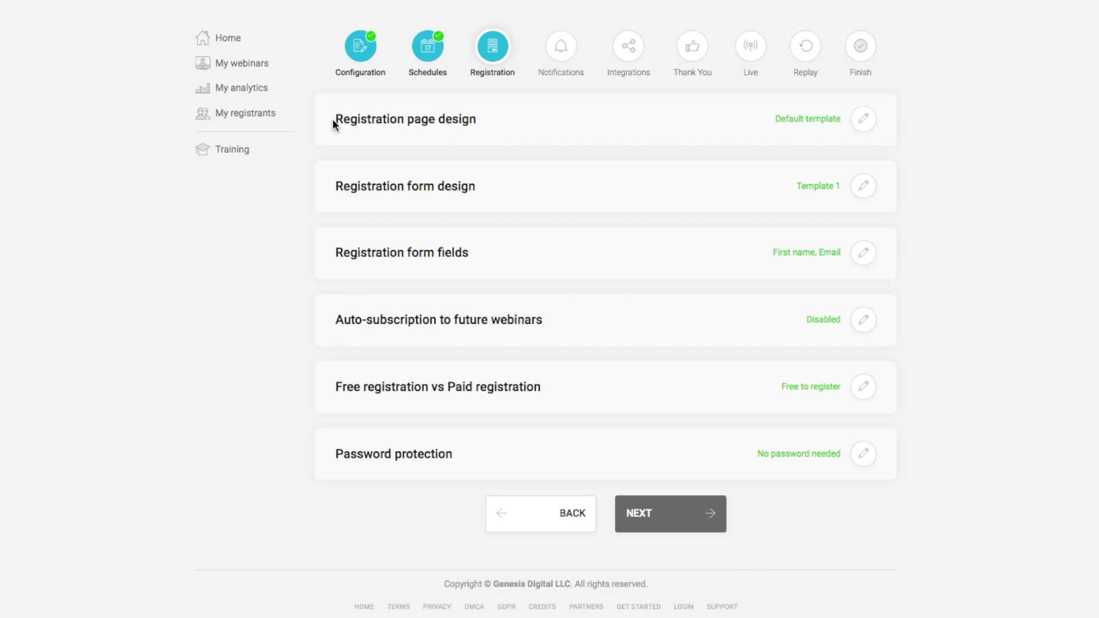
left_click(869, 126)
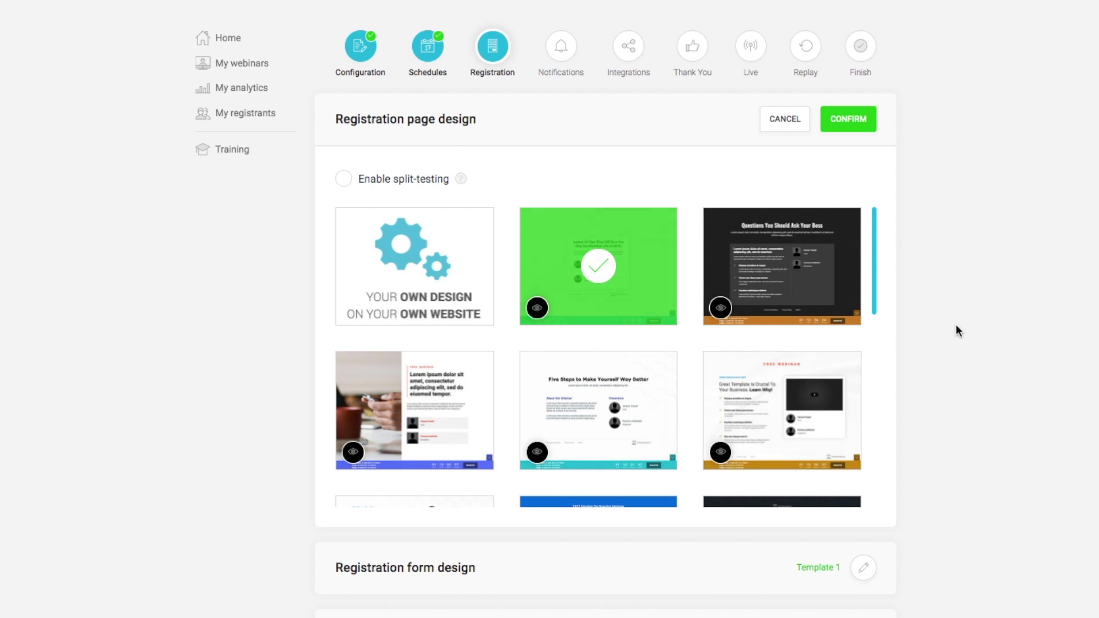
scroll(872, 304, "down", 1)
scroll(873, 303, "down", 10)
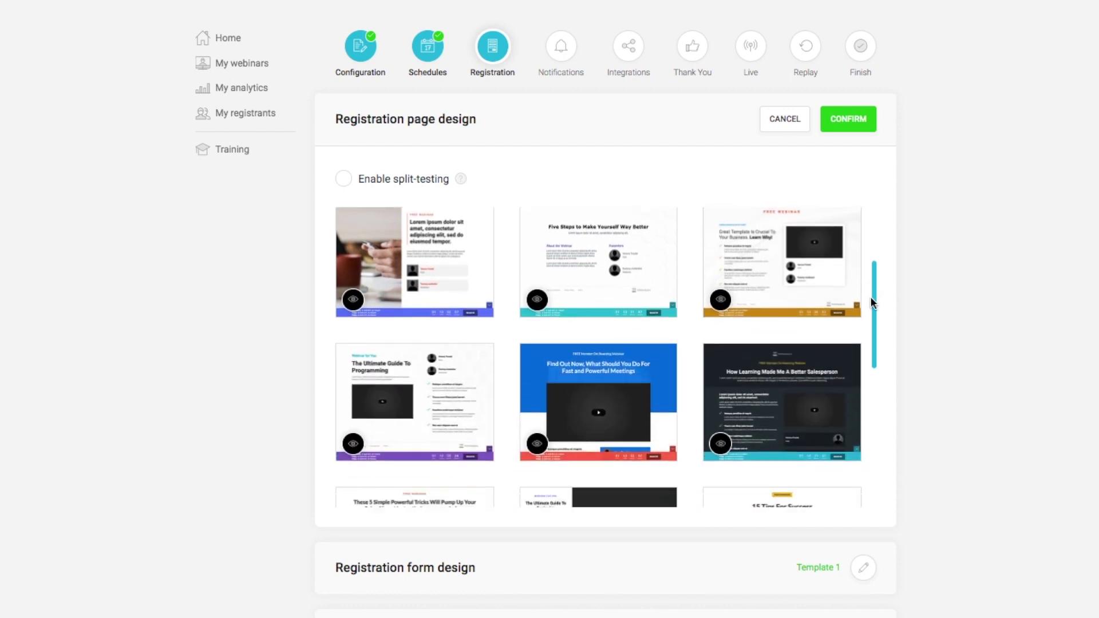
scroll(872, 304, "up", 10)
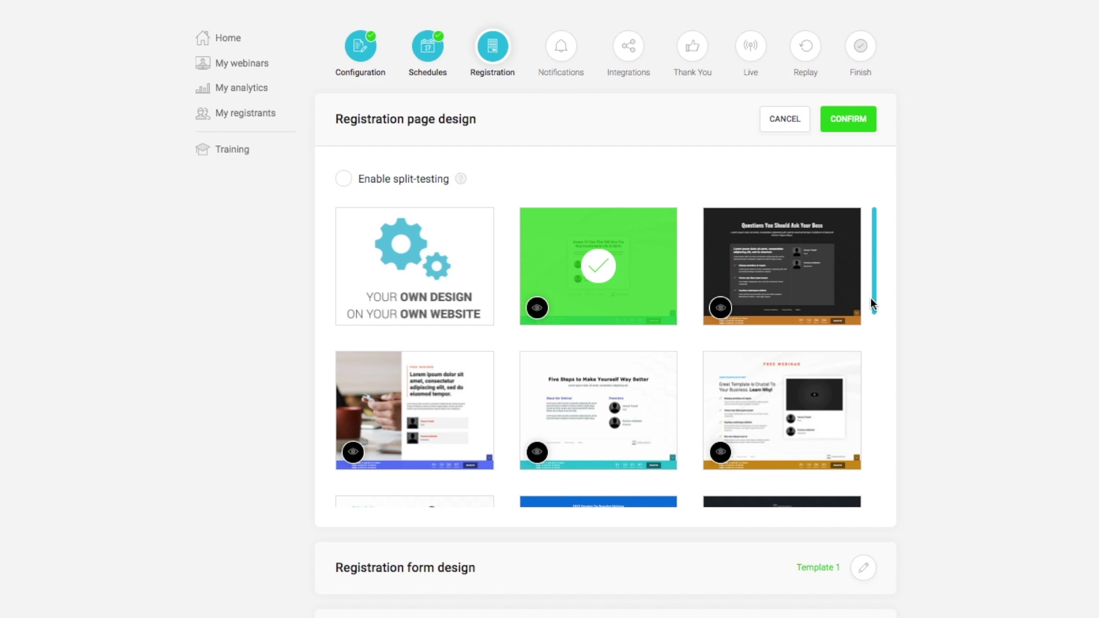
mouse_move(432, 279)
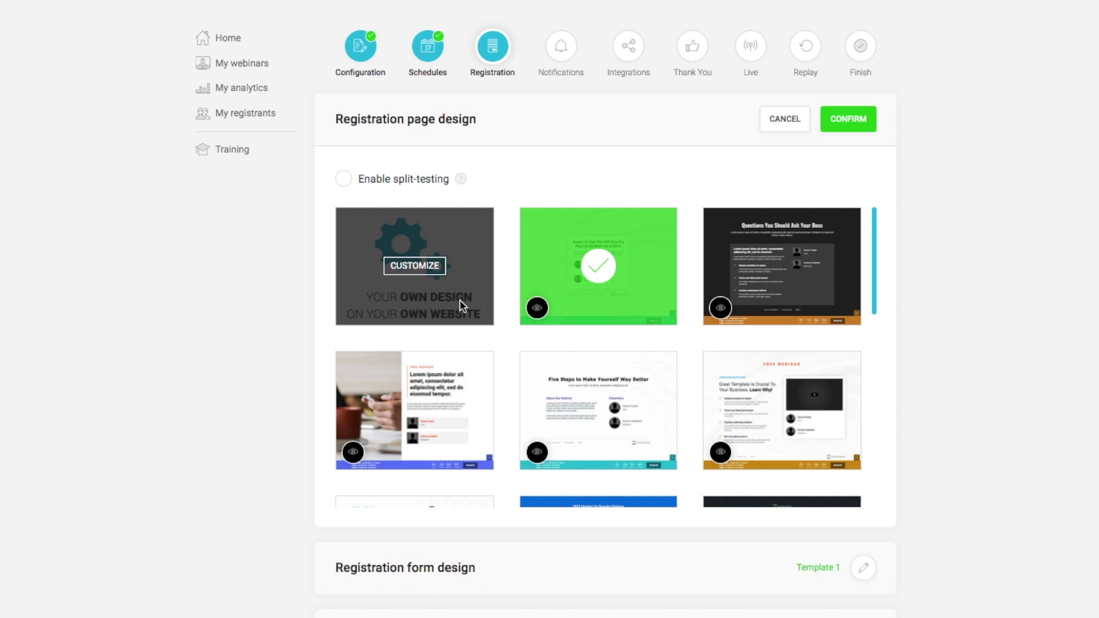
mouse_move(617, 277)
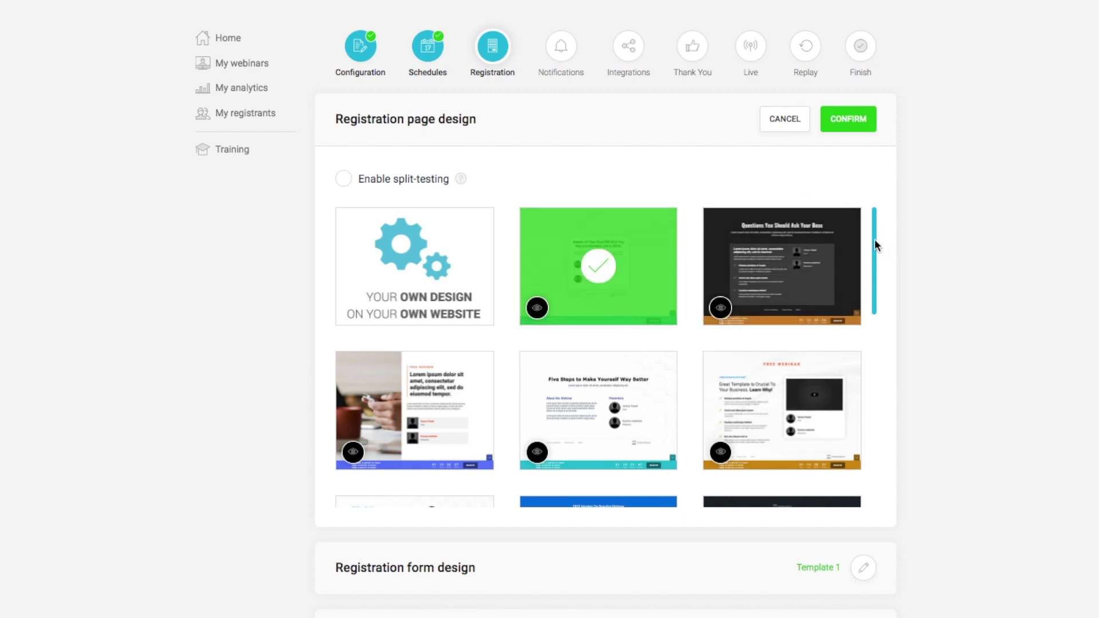
left_click_drag(874, 246, 880, 456)
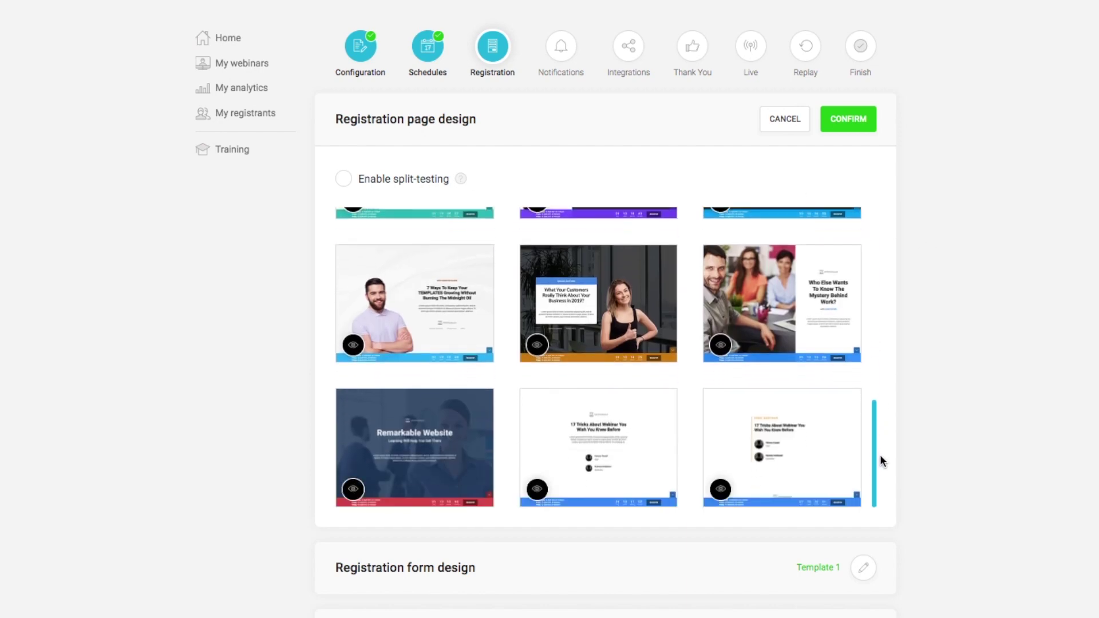
scroll(878, 440, "up", 3)
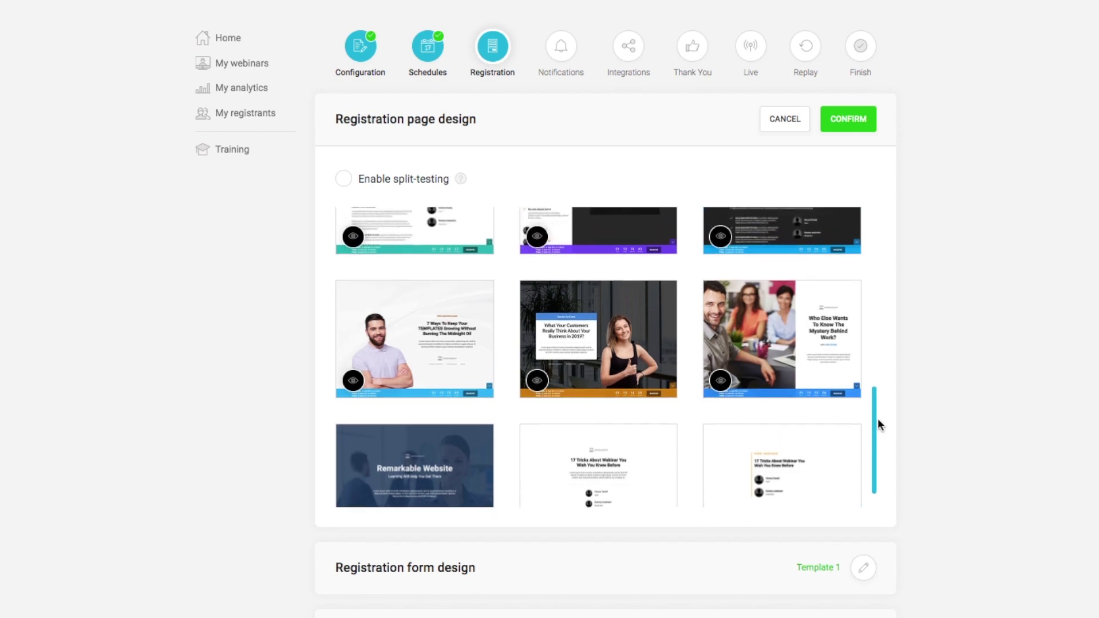
left_click_drag(877, 379, 858, 217)
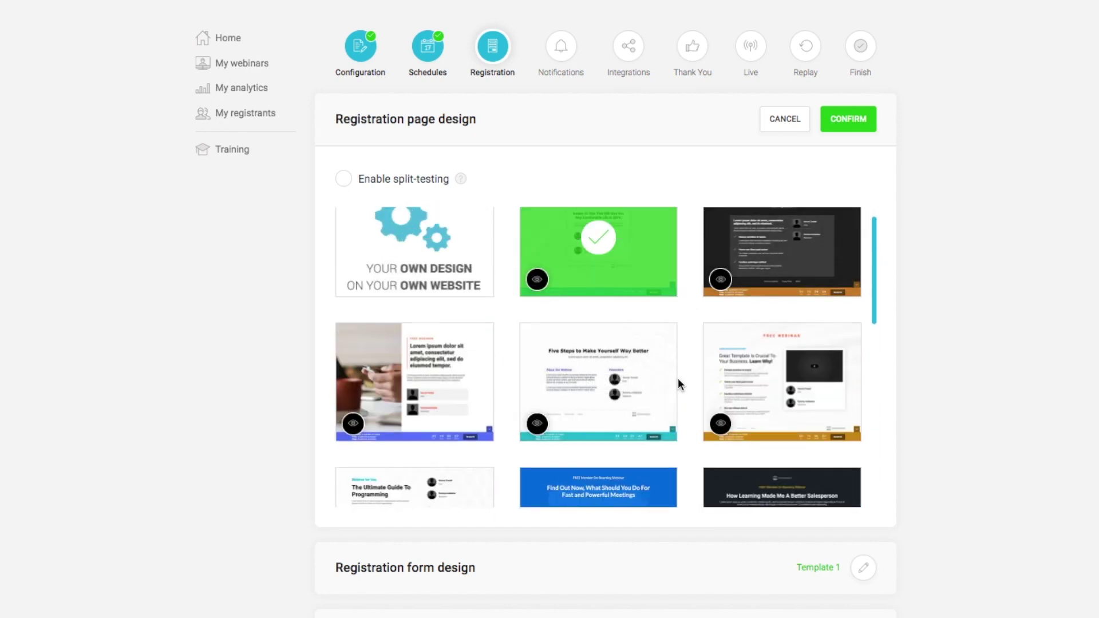
scroll(681, 385, "up", 1)
mouse_move(799, 254)
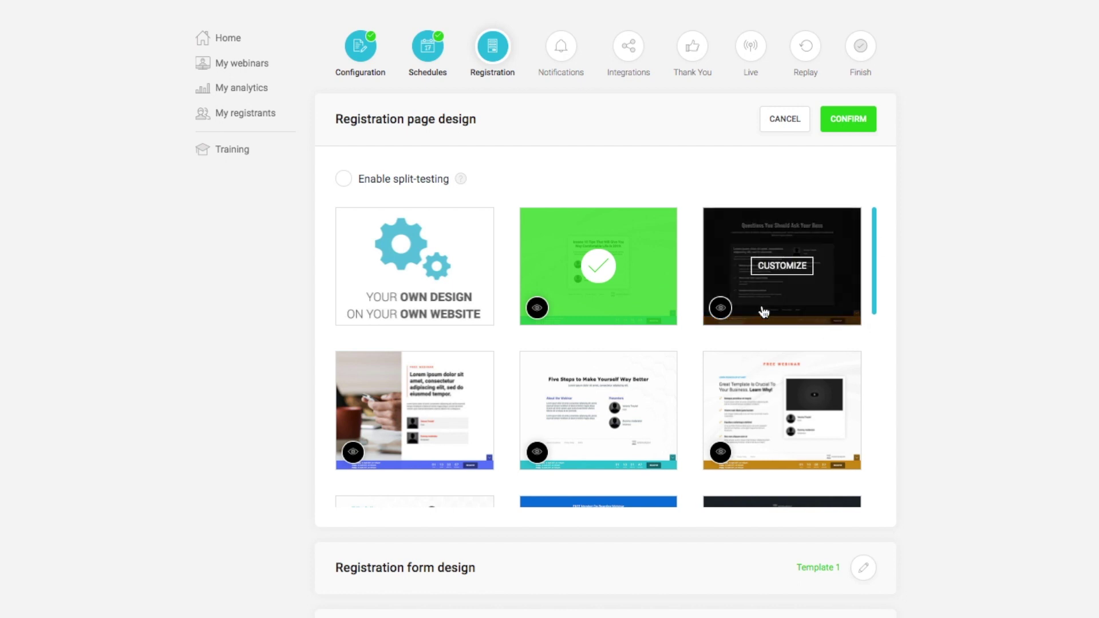
mouse_move(591, 429)
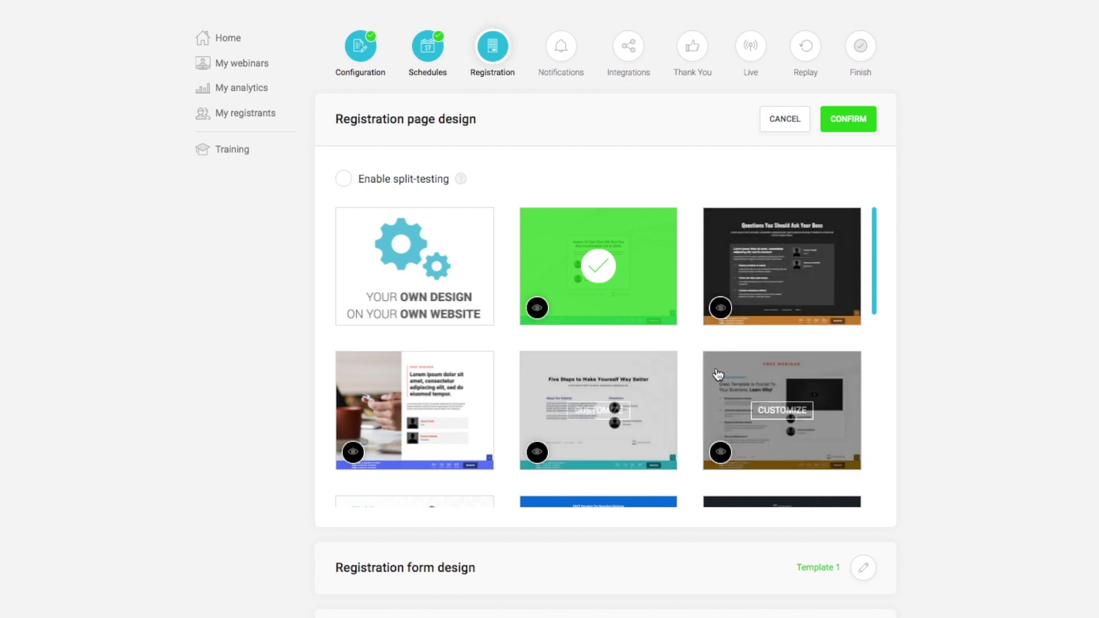
mouse_move(710, 327)
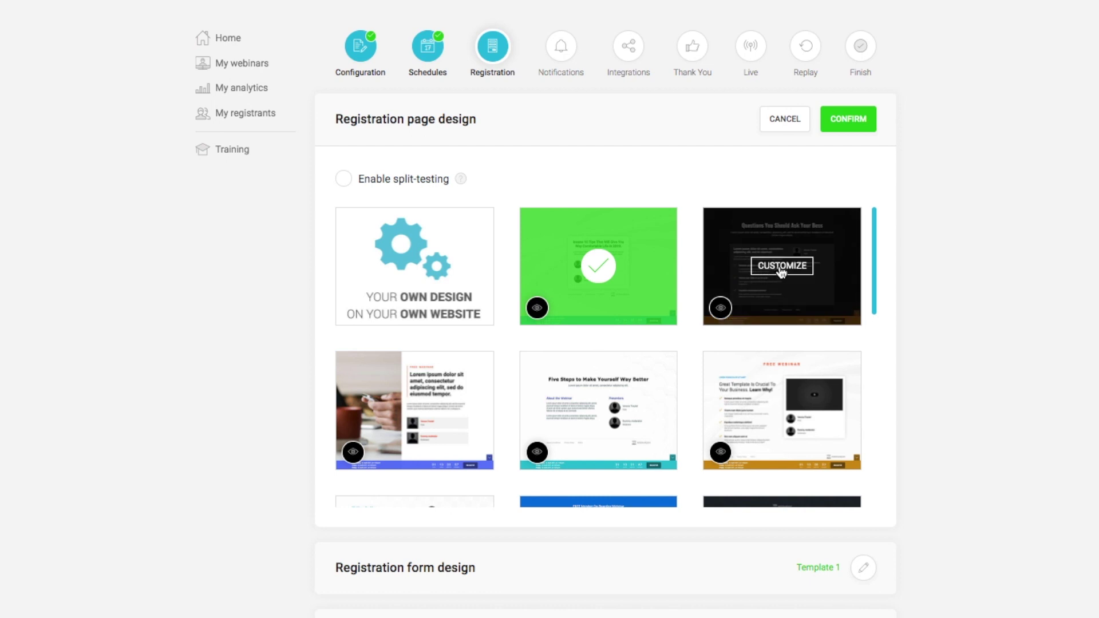
Preview the "Questions You Should Ask Your Boss" and "Five Steps to Make Yourself Way Better" page templates
left_click(720, 309)
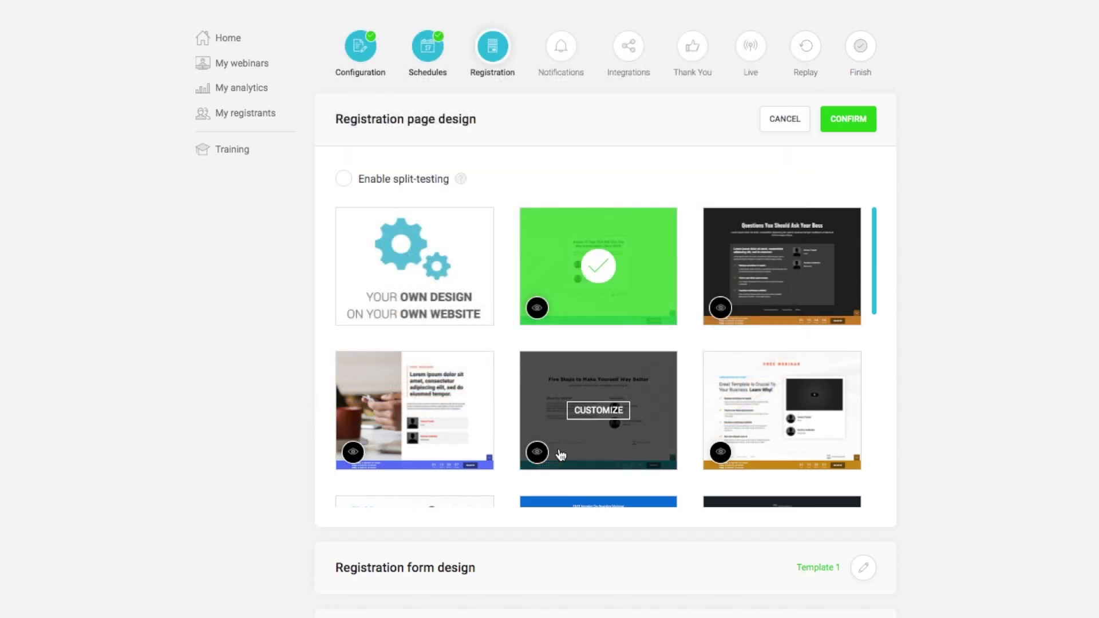
left_click(537, 452)
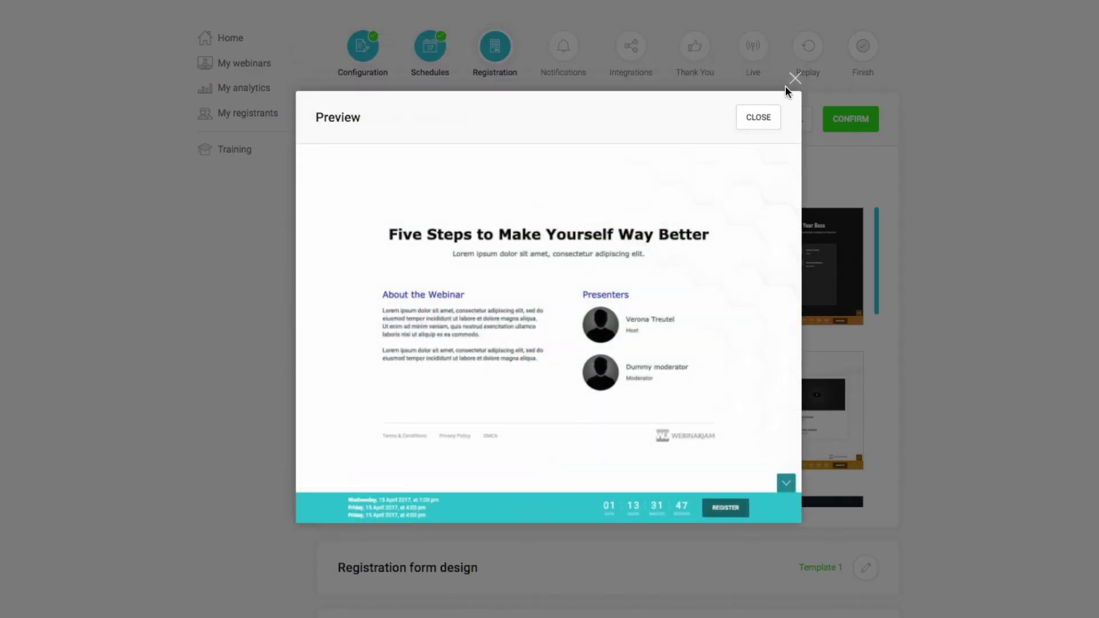
left_click(793, 79)
Preview the "What Your Customers Really Think About Your Business in 2019?" template and open it for customization
scroll(750, 397, "down", 5)
scroll(750, 397, "down", 4)
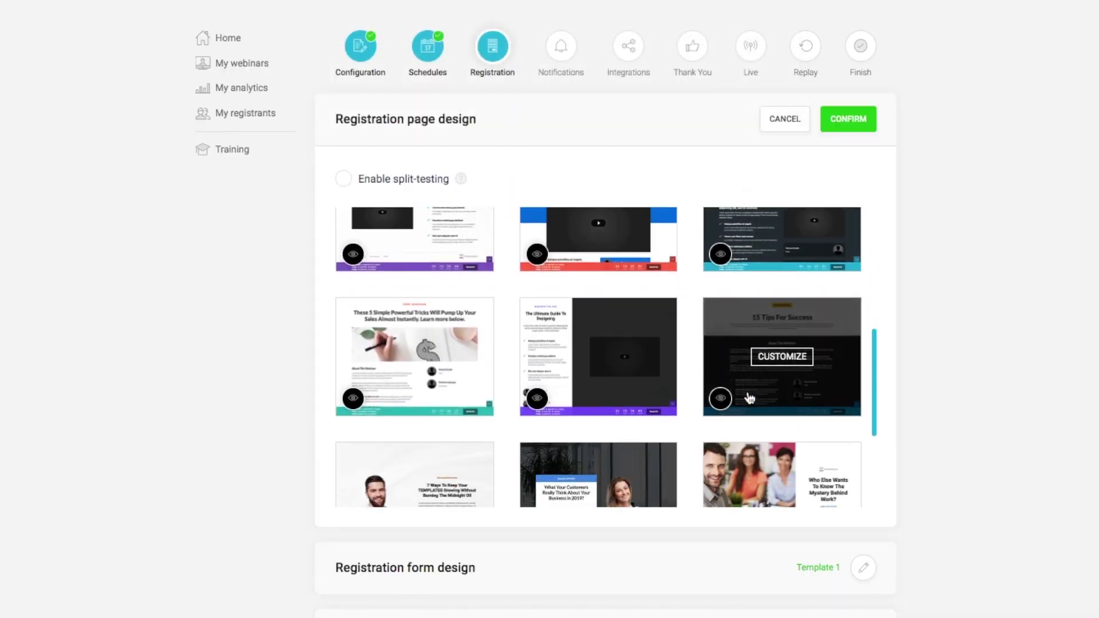
mouse_move(604, 361)
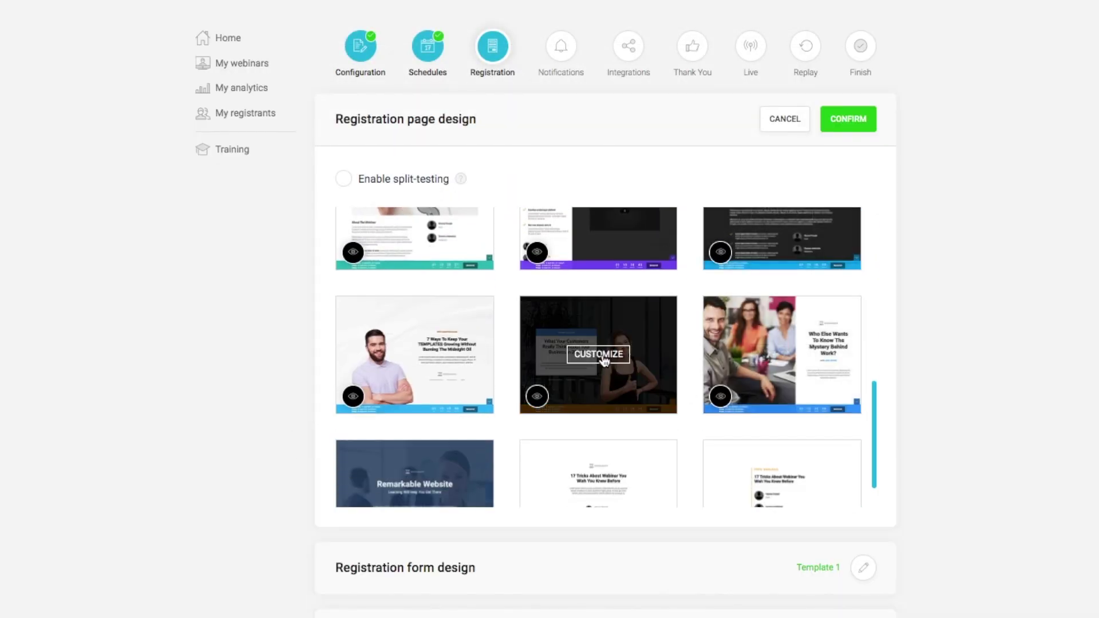
left_click(536, 396)
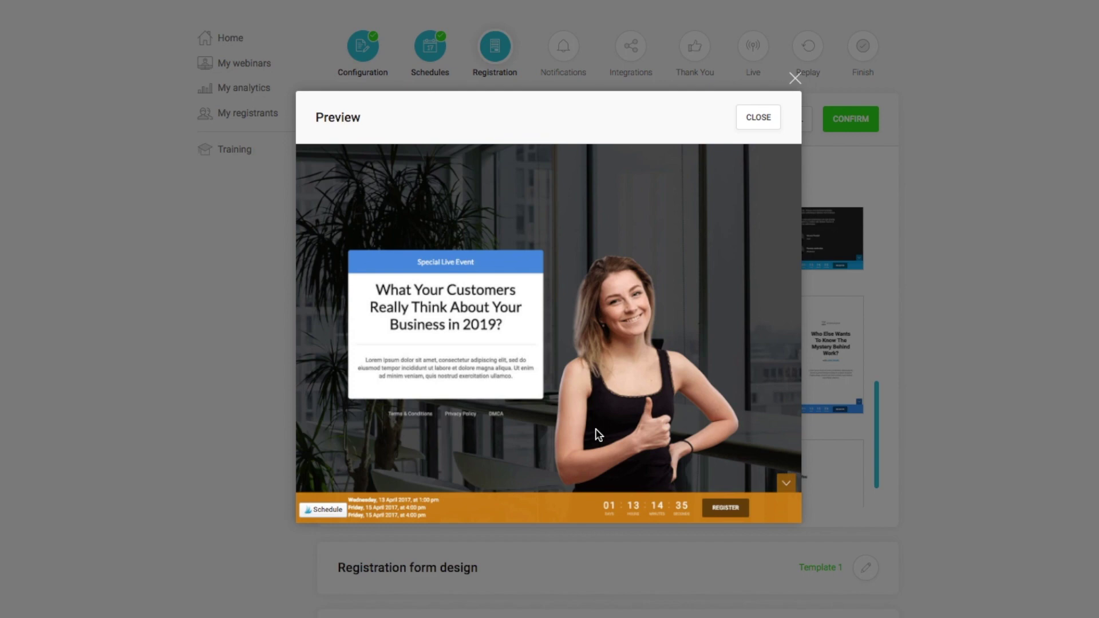
left_click(794, 77)
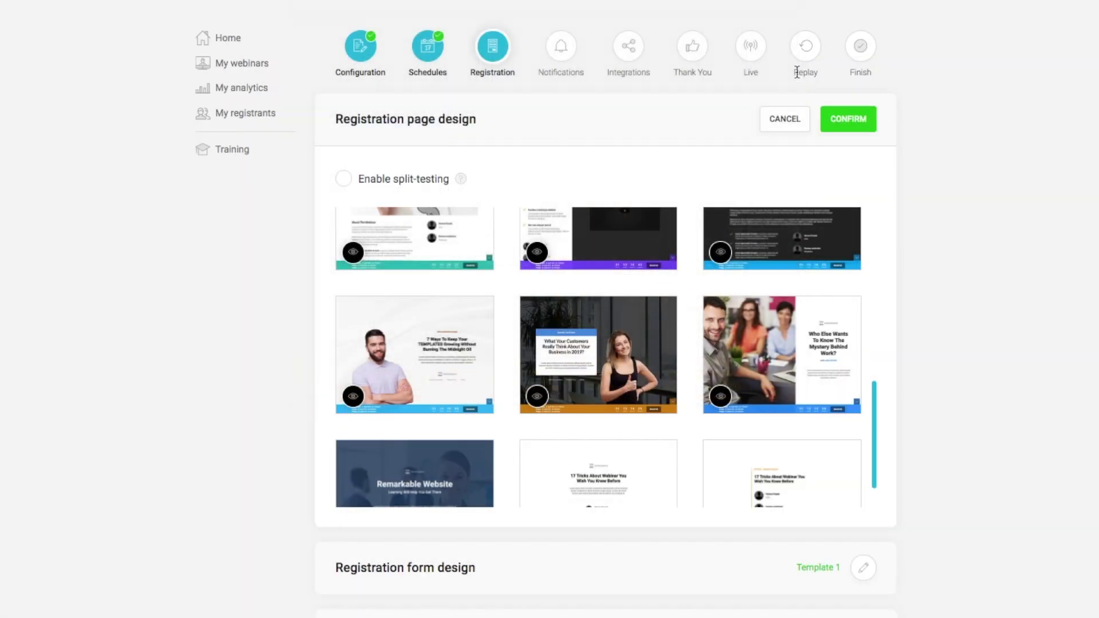
mouse_move(575, 362)
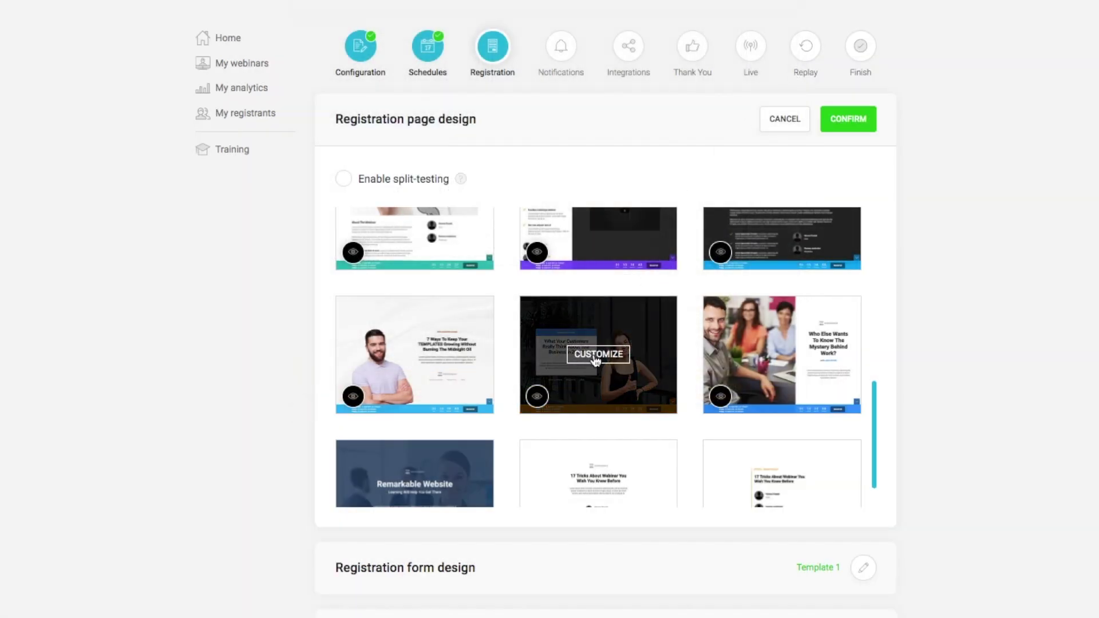
left_click(595, 356)
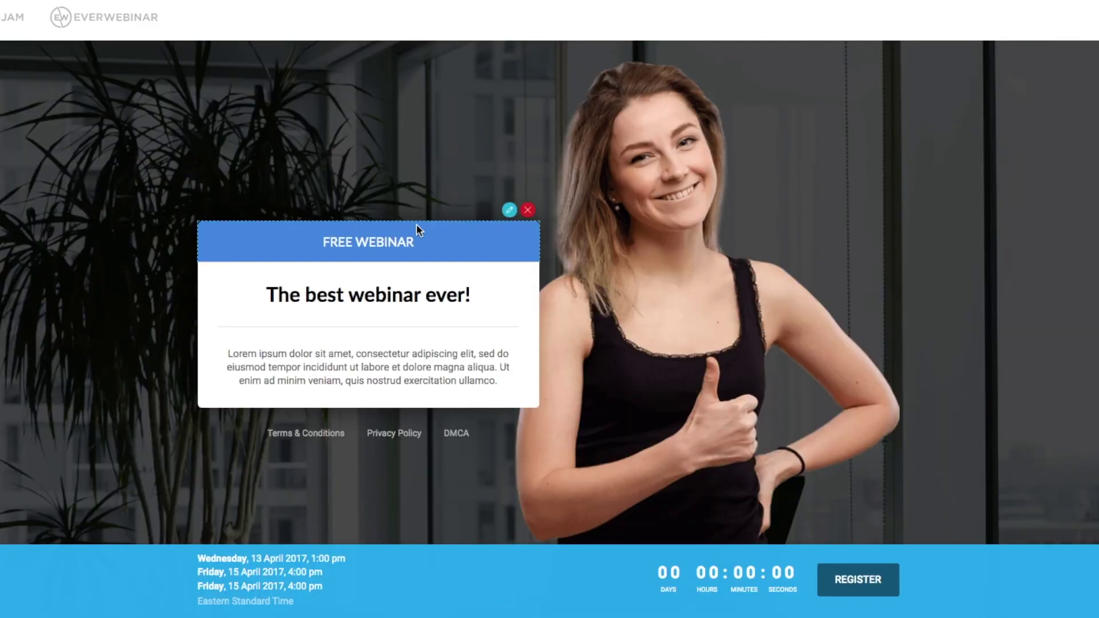
Replace the description placeholder text with "In this webinar, you are going to learn:" followed by three lines reading "-bullet"
mouse_move(433, 286)
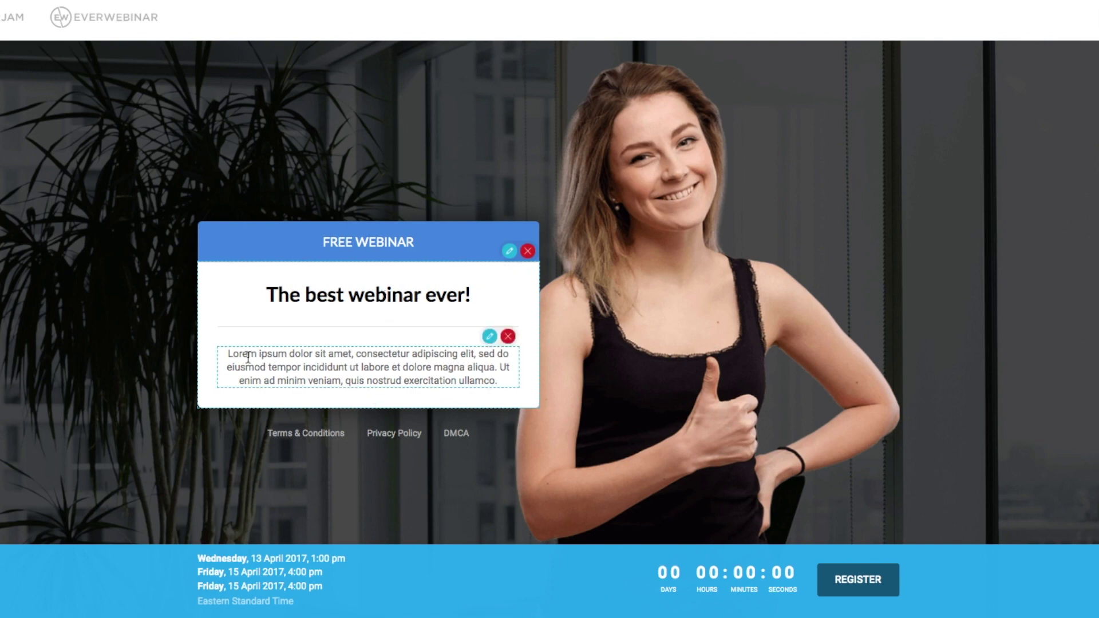
left_click(492, 338)
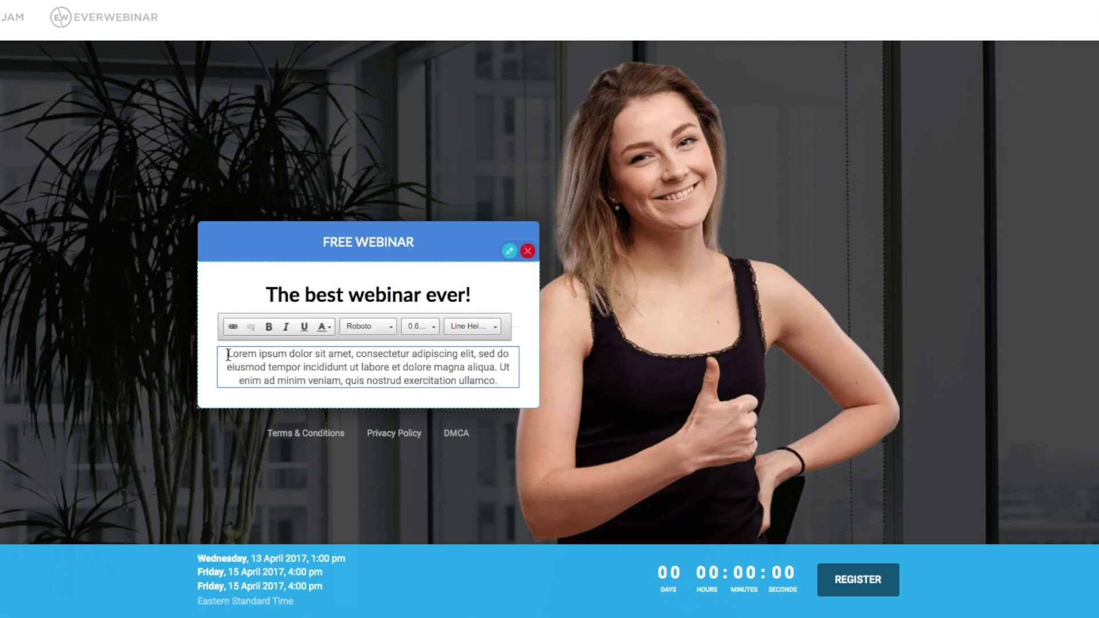
left_click_drag(228, 355, 515, 380)
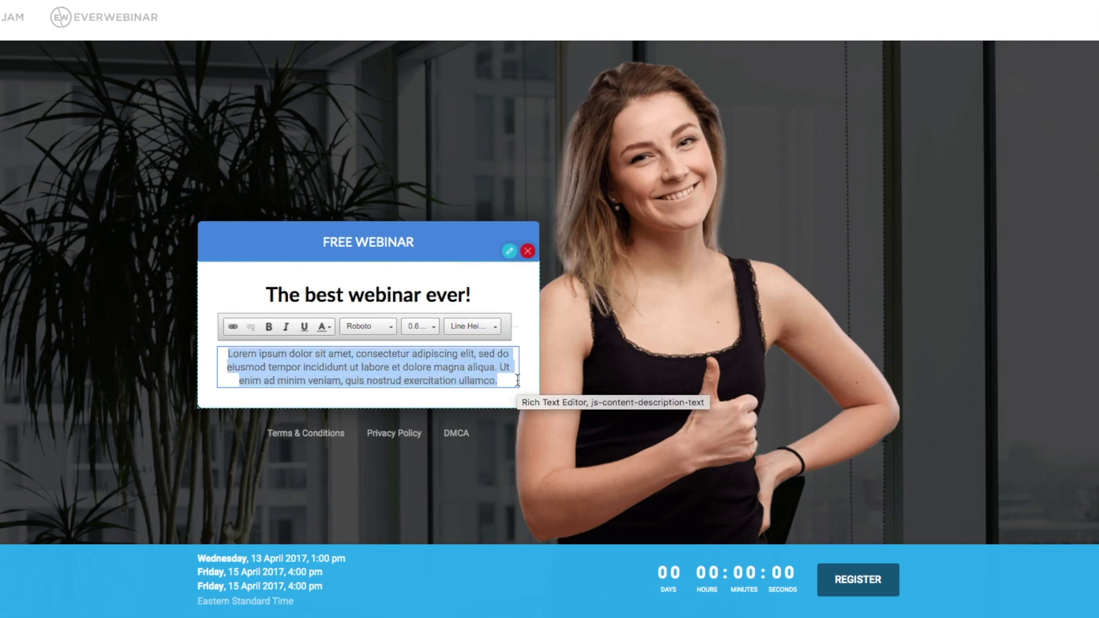
type("In this webin")
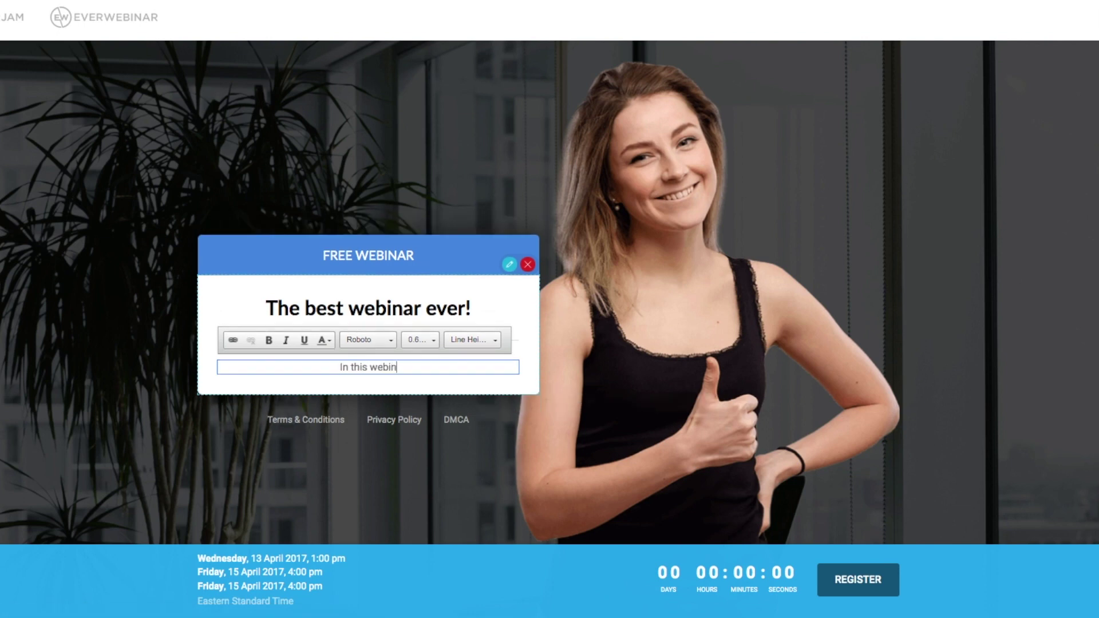
type("ar, you are going to lear")
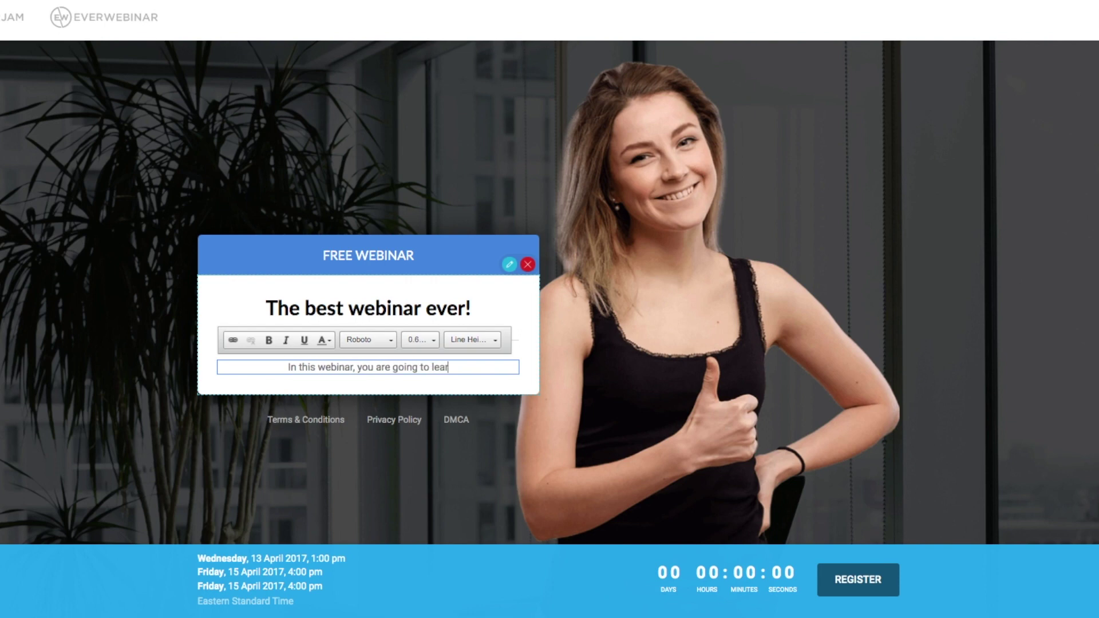
type("n:")
key("Return")
type("-bullet")
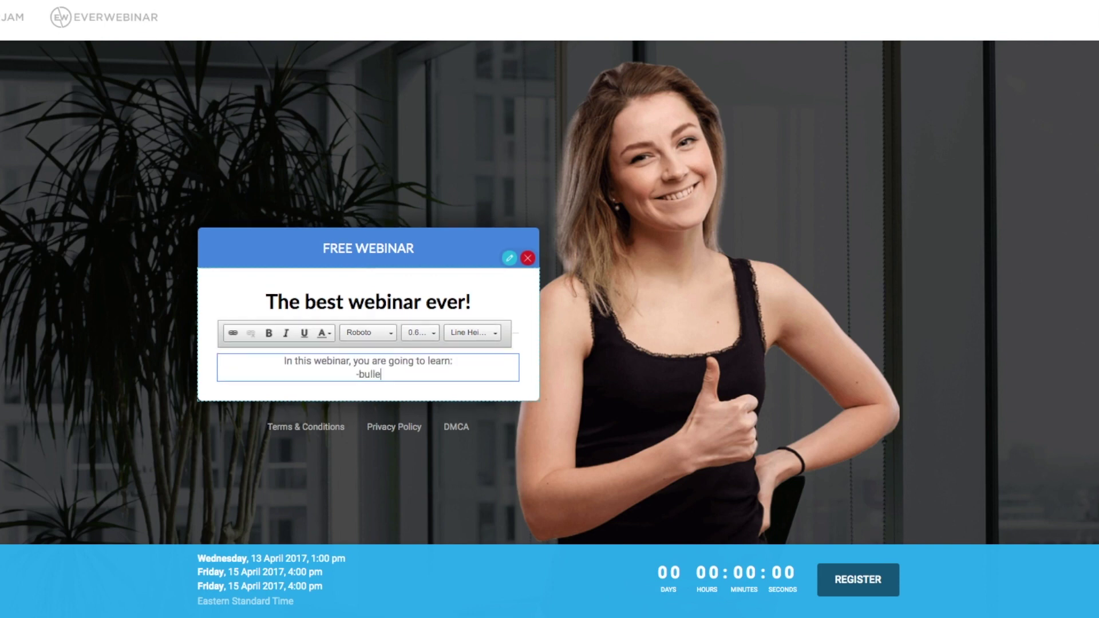
key("Return")
type("-bullet")
key("Return")
type("-bullet")
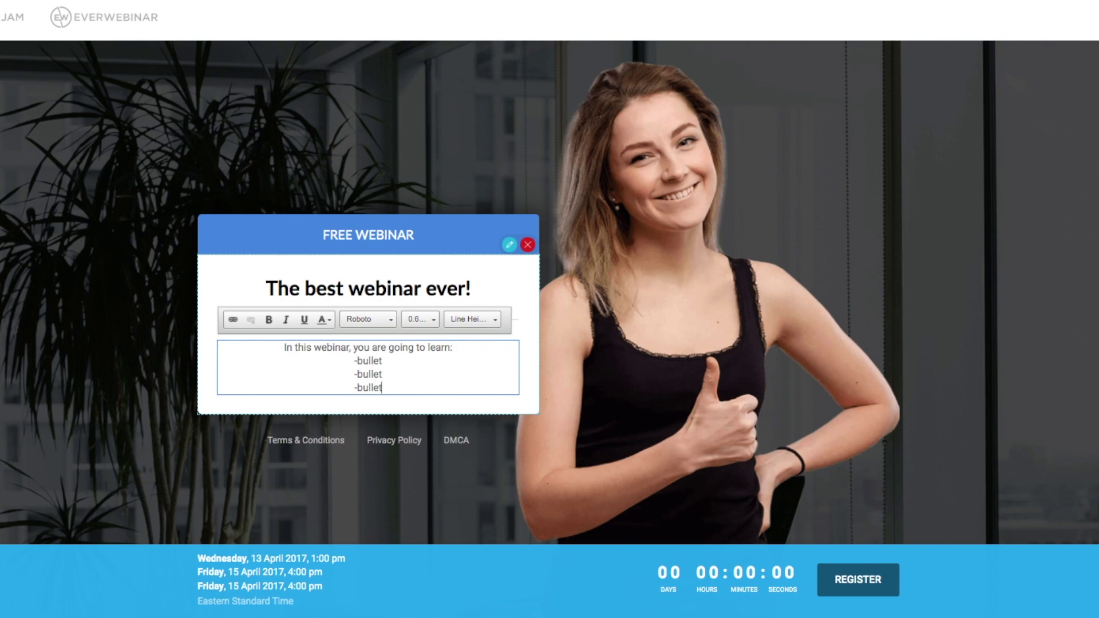
Change the text of the blue banner above the webinar title to "FREE CLASS"
triple_click(373, 235)
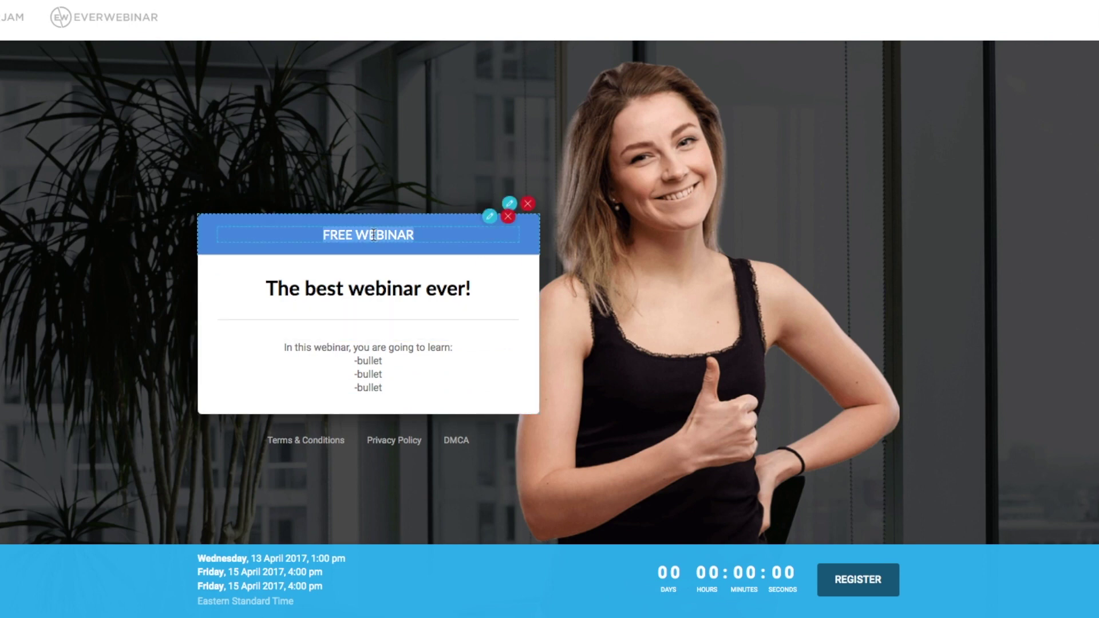
left_click(490, 216)
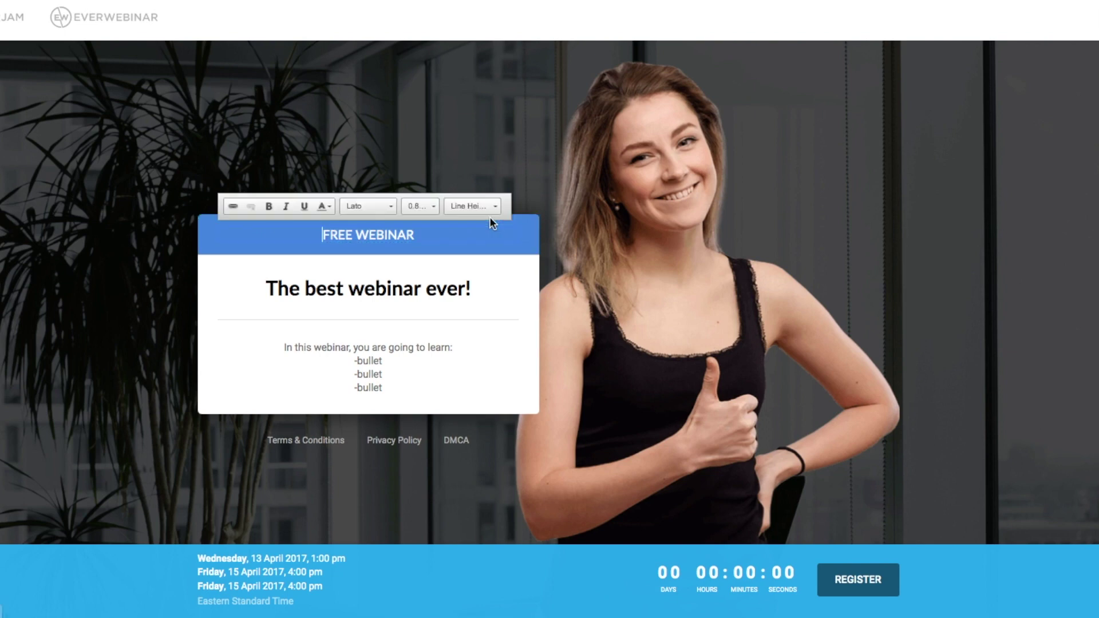
double_click(399, 231)
type("CLASS")
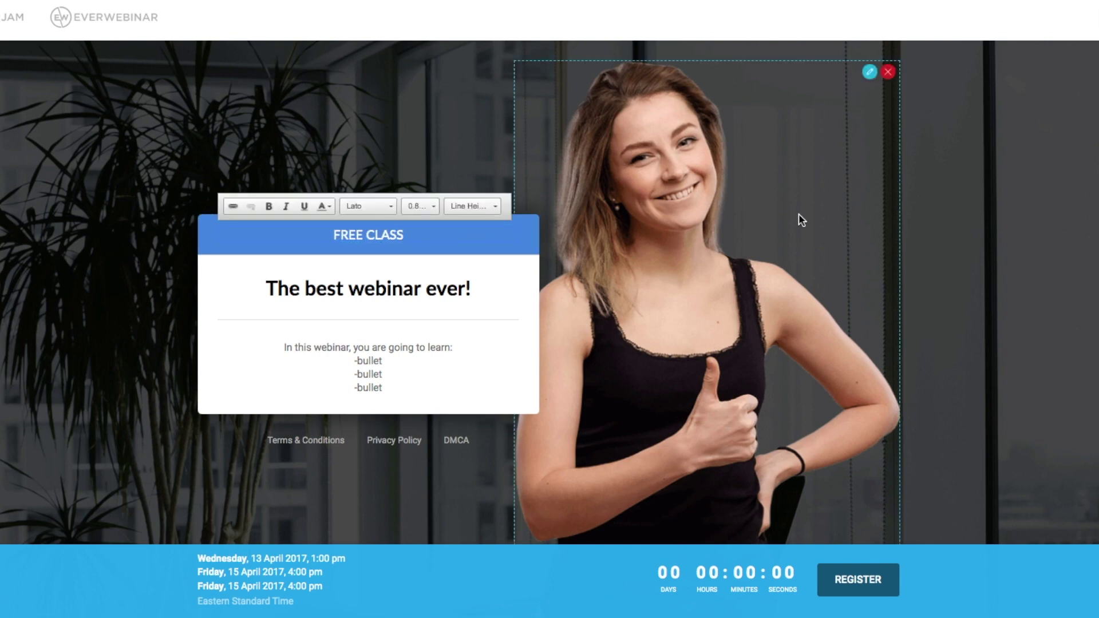
left_click(922, 207)
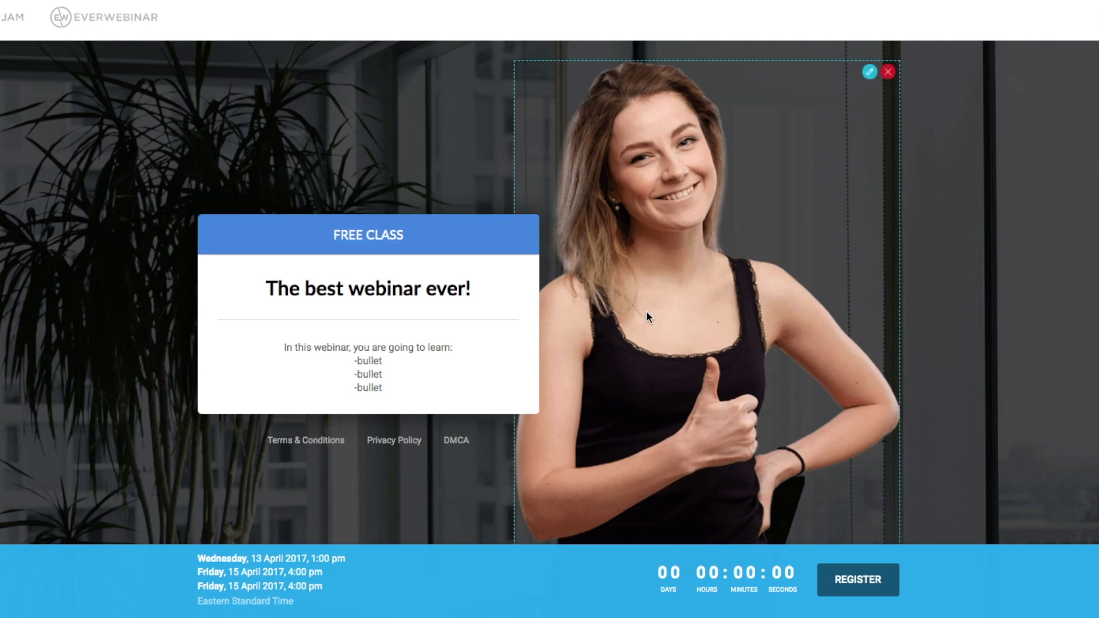
Replace the template's photo of the woman with the image file GBC-pic
mouse_move(690, 235)
left_click(869, 73)
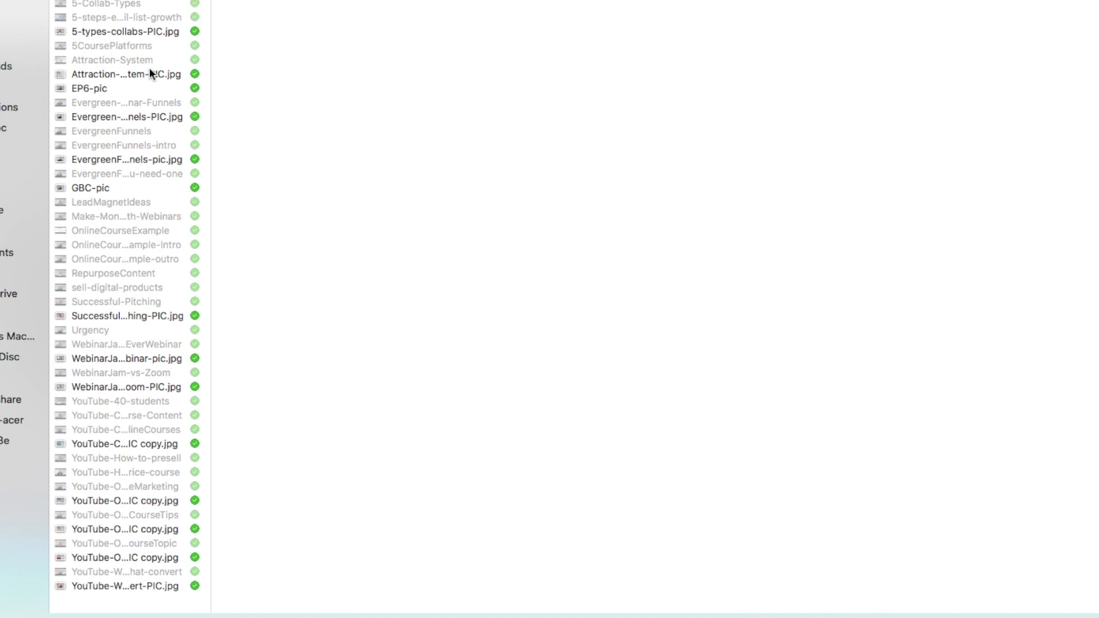
left_click(93, 188)
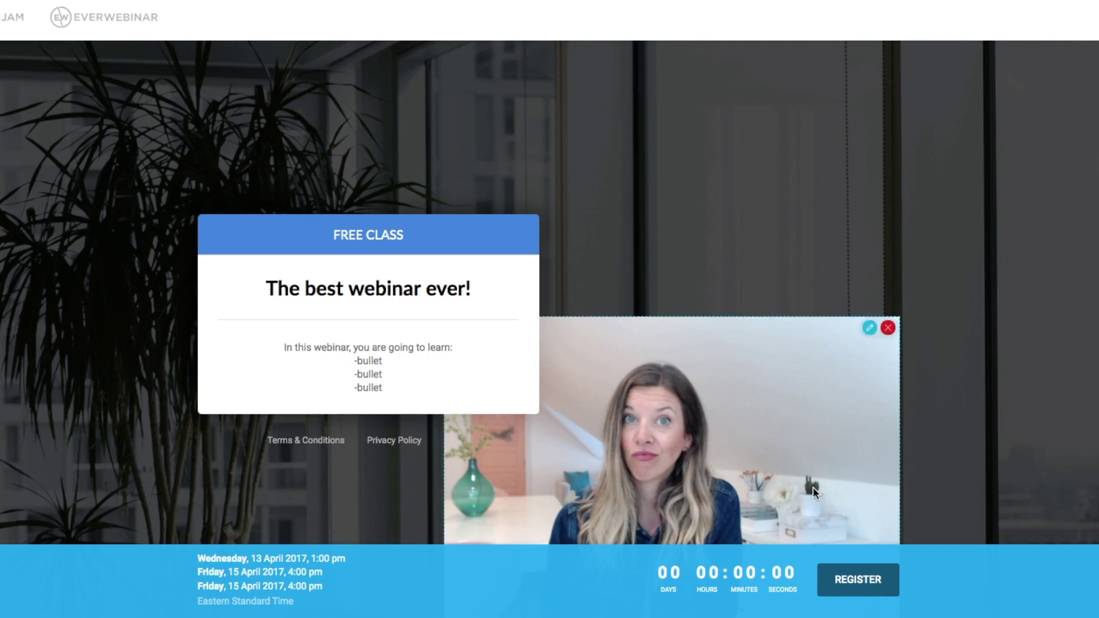
Replace the registration page's background image with a solid coral red color, #fc6d6f
mouse_move(870, 331)
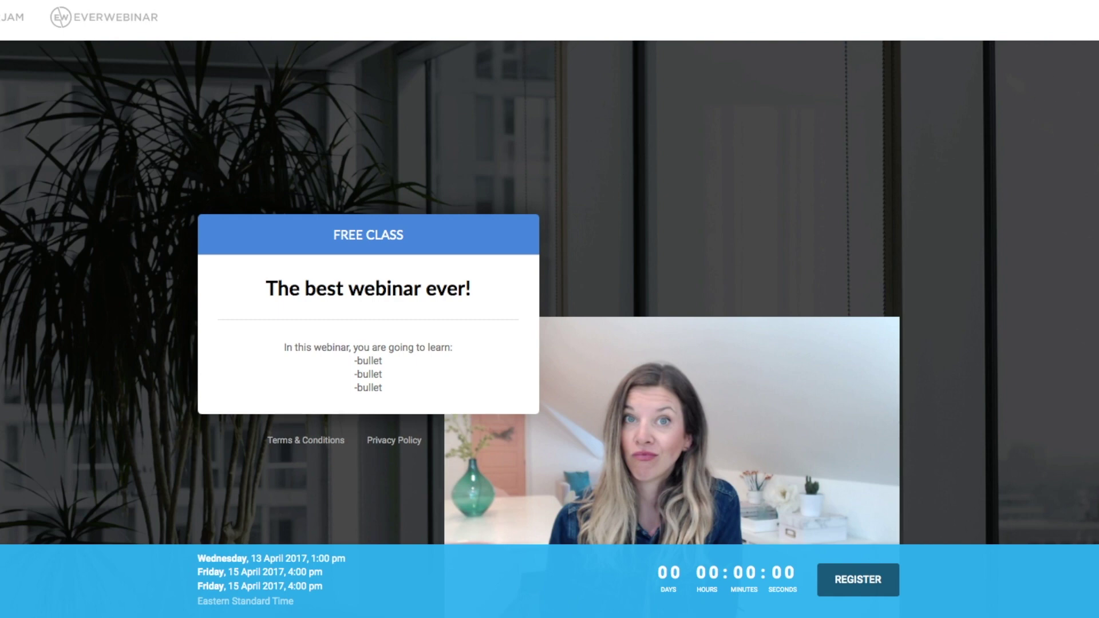
left_click(1096, 57)
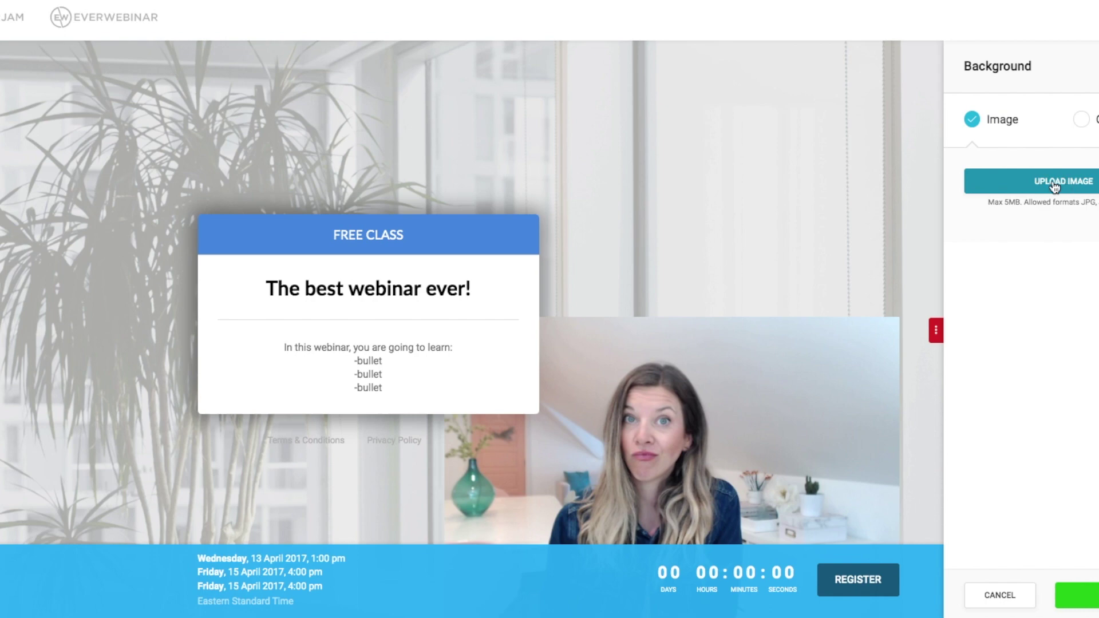
left_click(1080, 119)
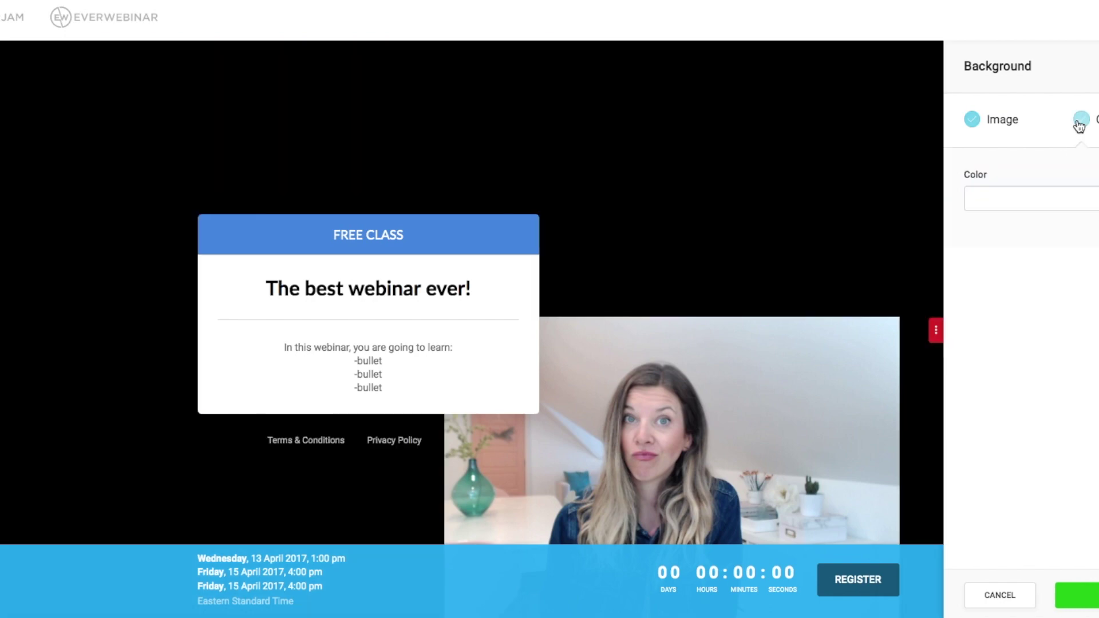
left_click(1010, 198)
left_click(1059, 213)
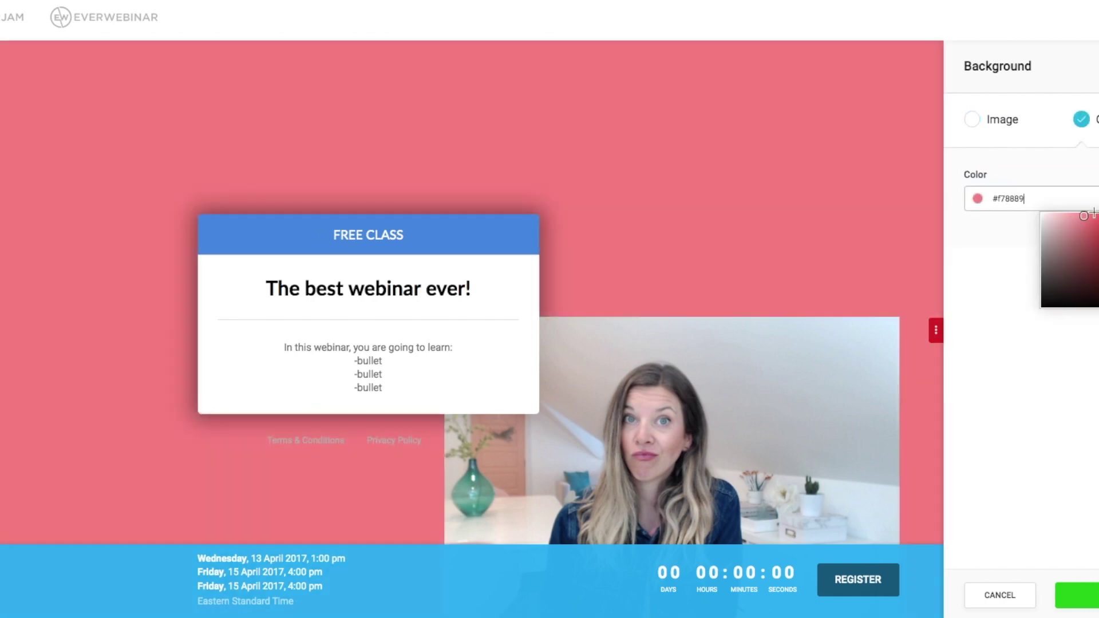
left_click(988, 260)
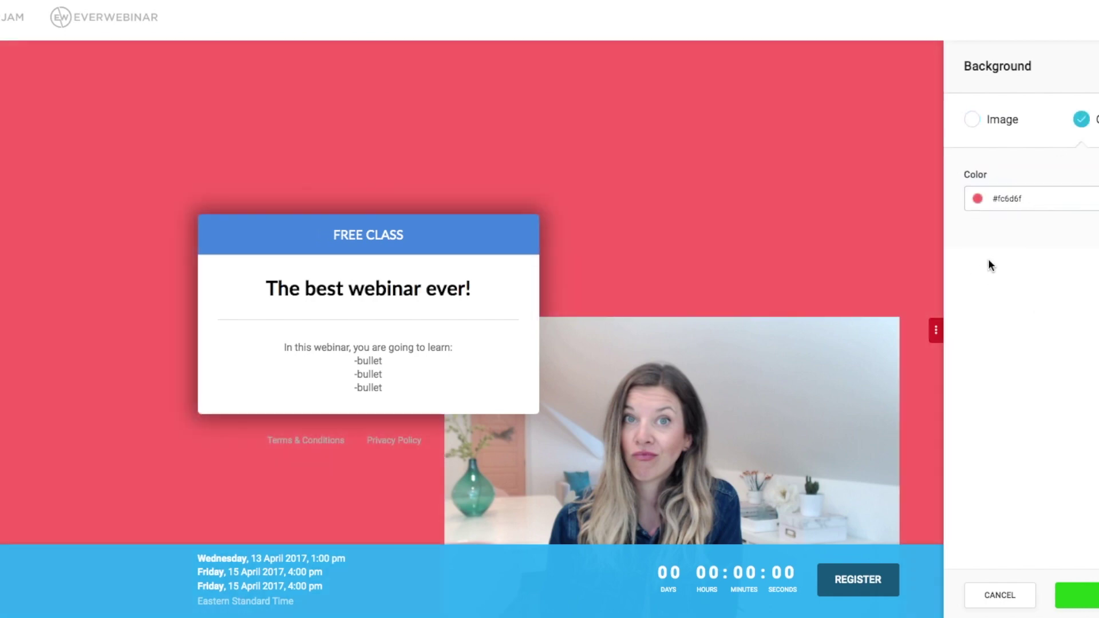
left_click(1076, 595)
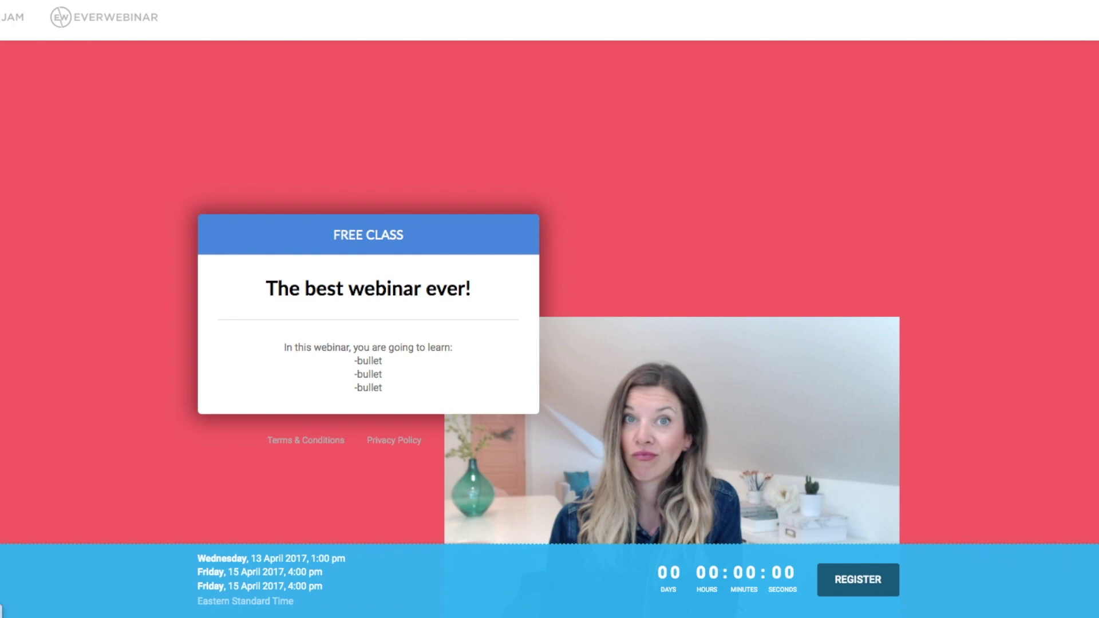
Set the registration bar color to yellow #eef527, and save and confirm the customized registration page design
left_click(1032, 140)
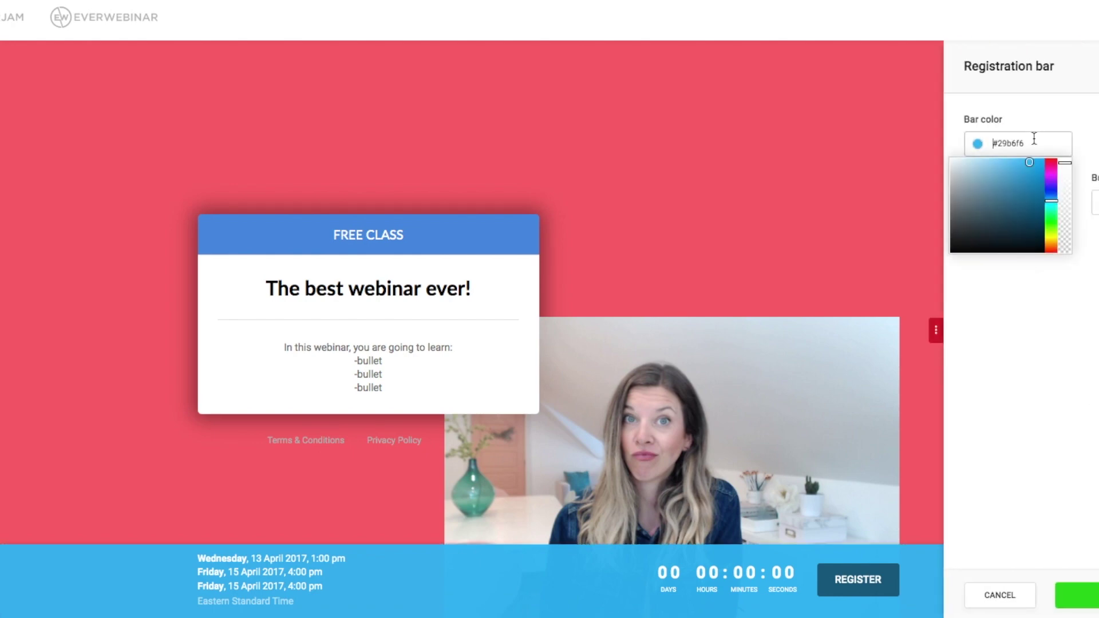
left_click_drag(1051, 201, 1050, 237)
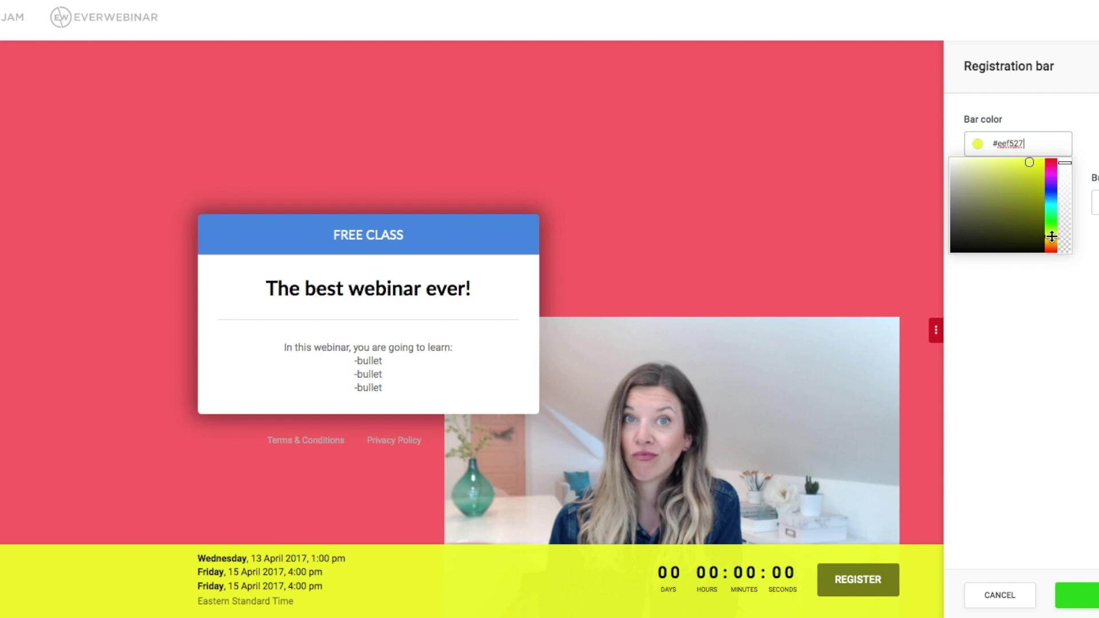
left_click(1035, 317)
left_click(1071, 595)
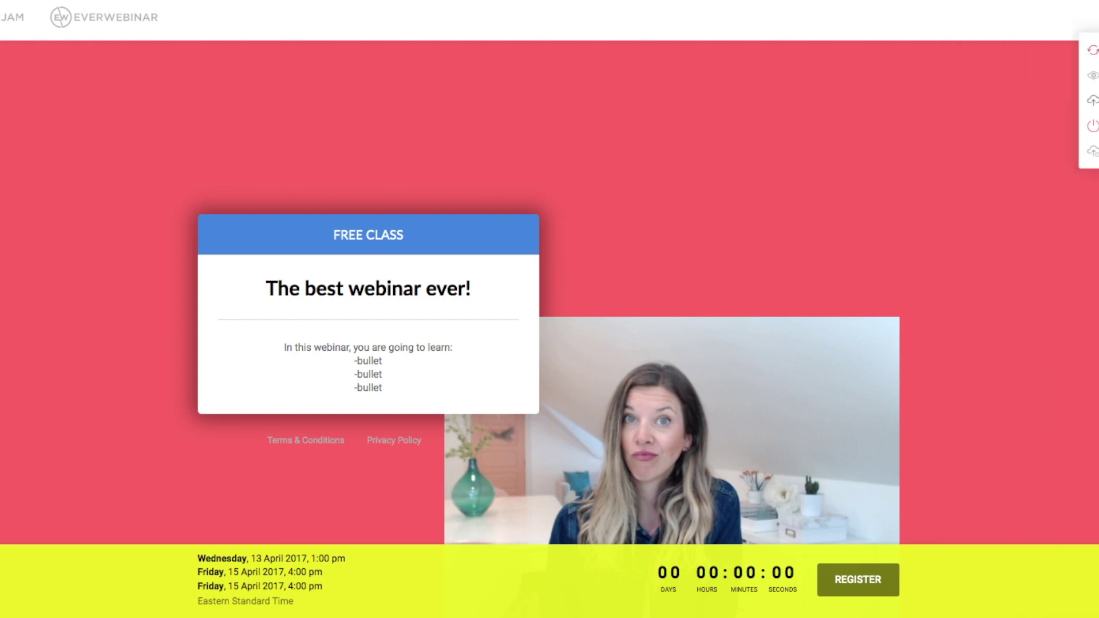
left_click(1092, 151)
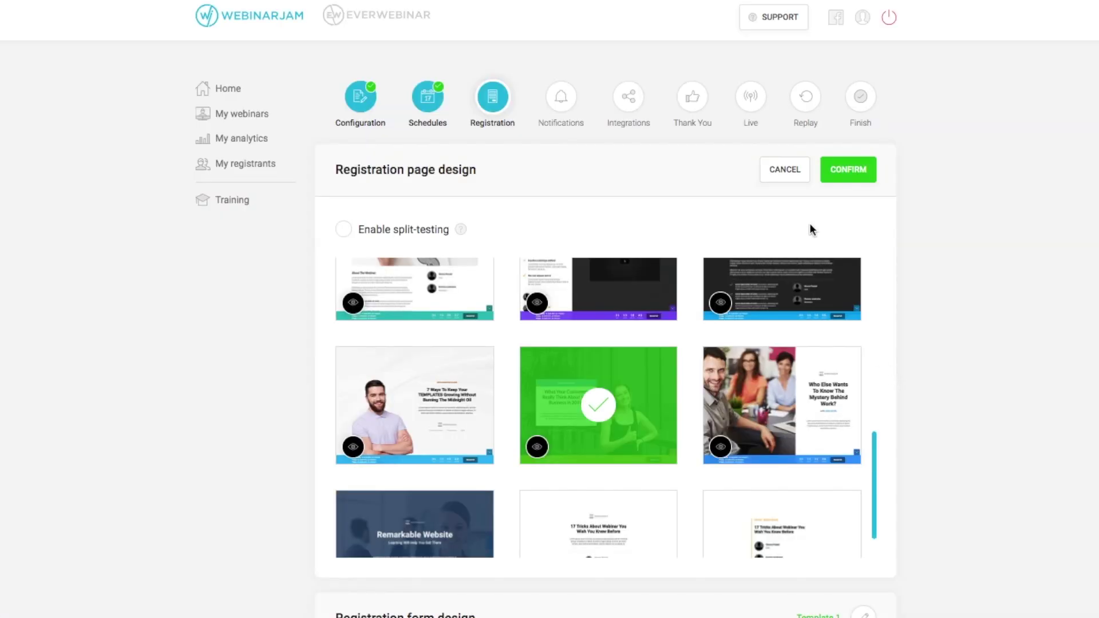
left_click(847, 170)
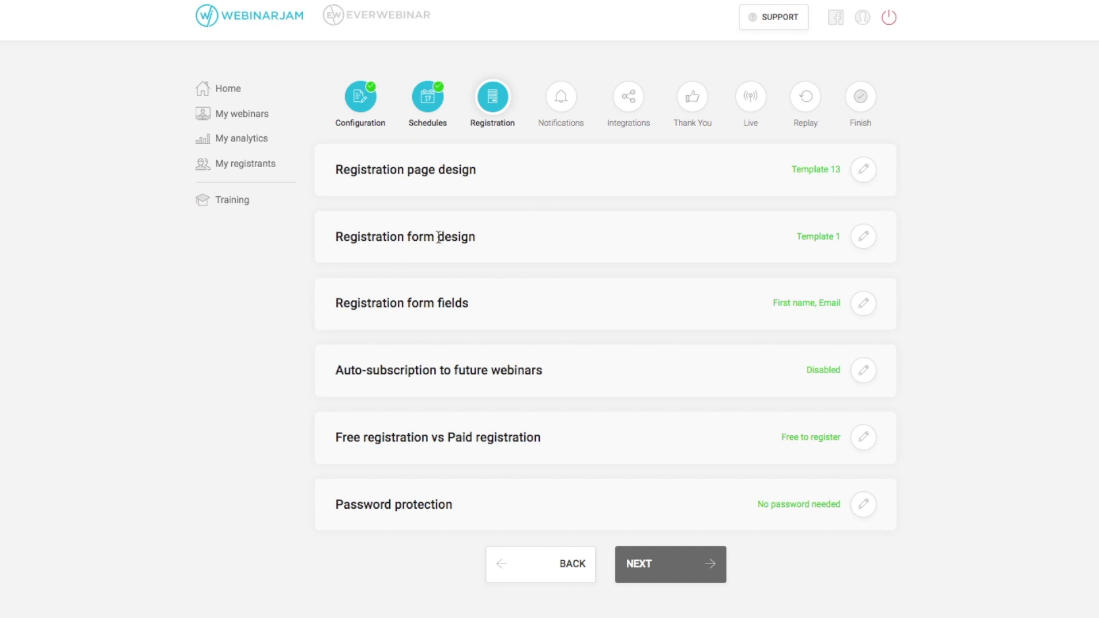
Open the registration form designs and preview the first, fifth and sixth templates
left_click(864, 237)
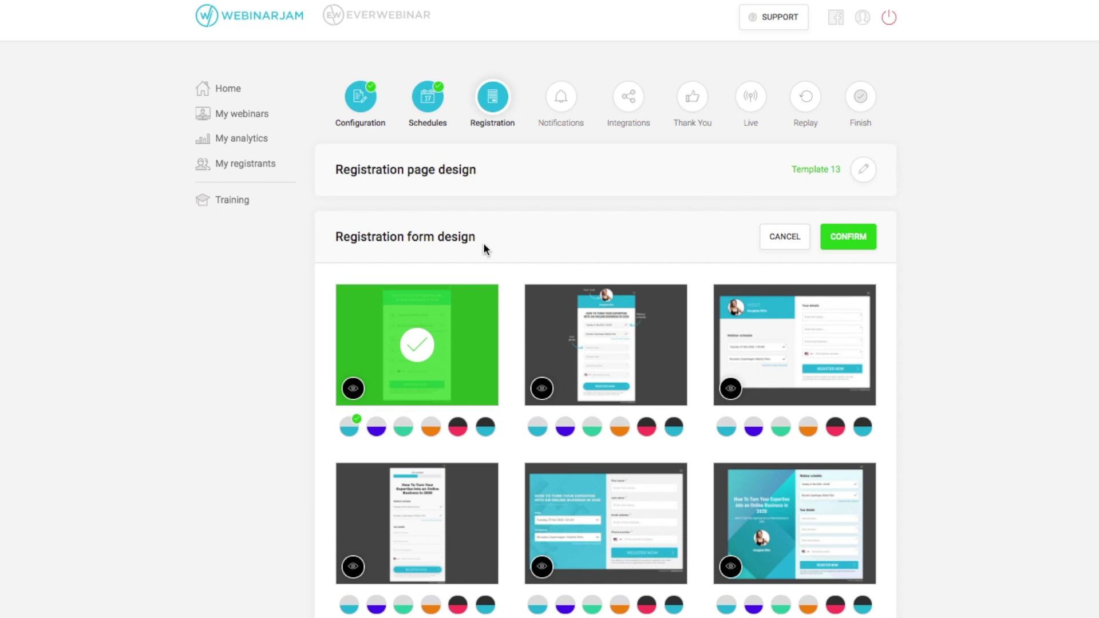
scroll(520, 335, "down", 5)
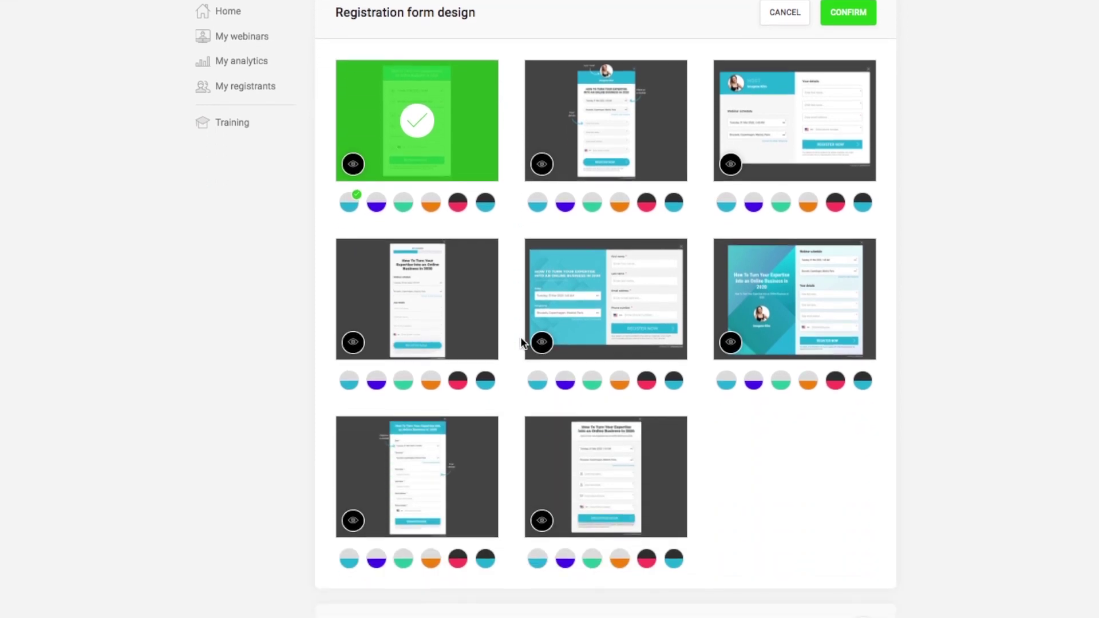
scroll(521, 337, "up", 2)
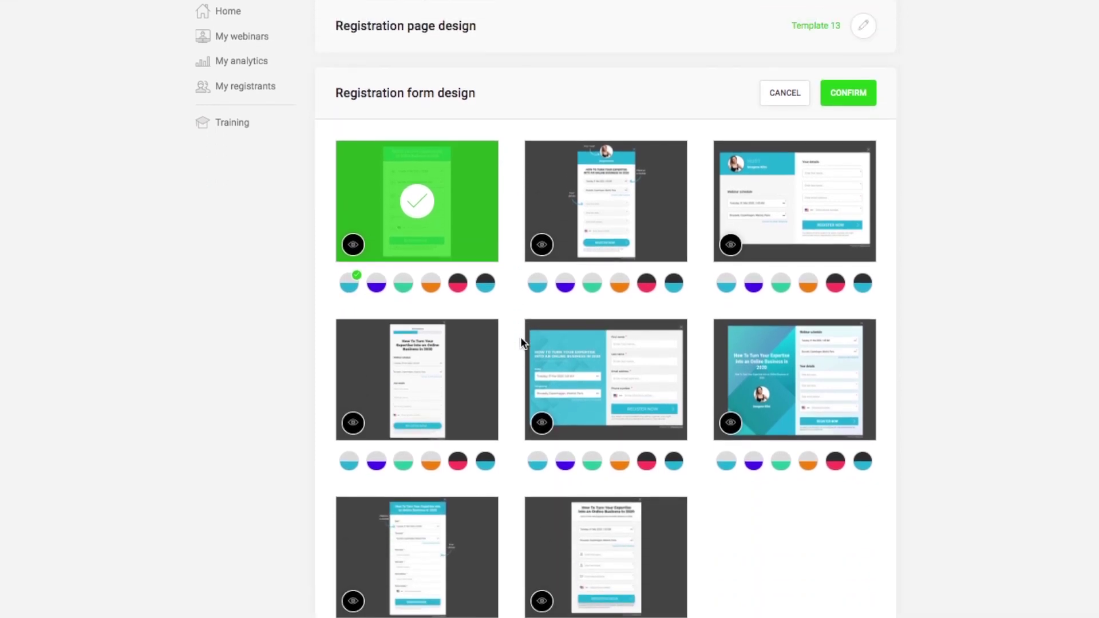
left_click(351, 245)
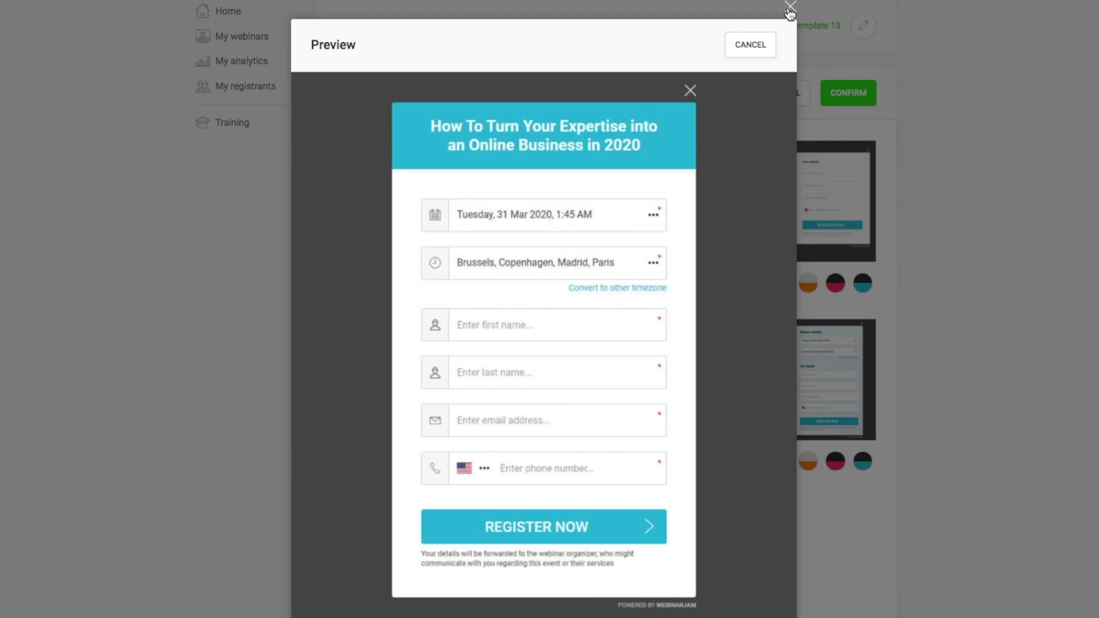
left_click(790, 6)
left_click(541, 424)
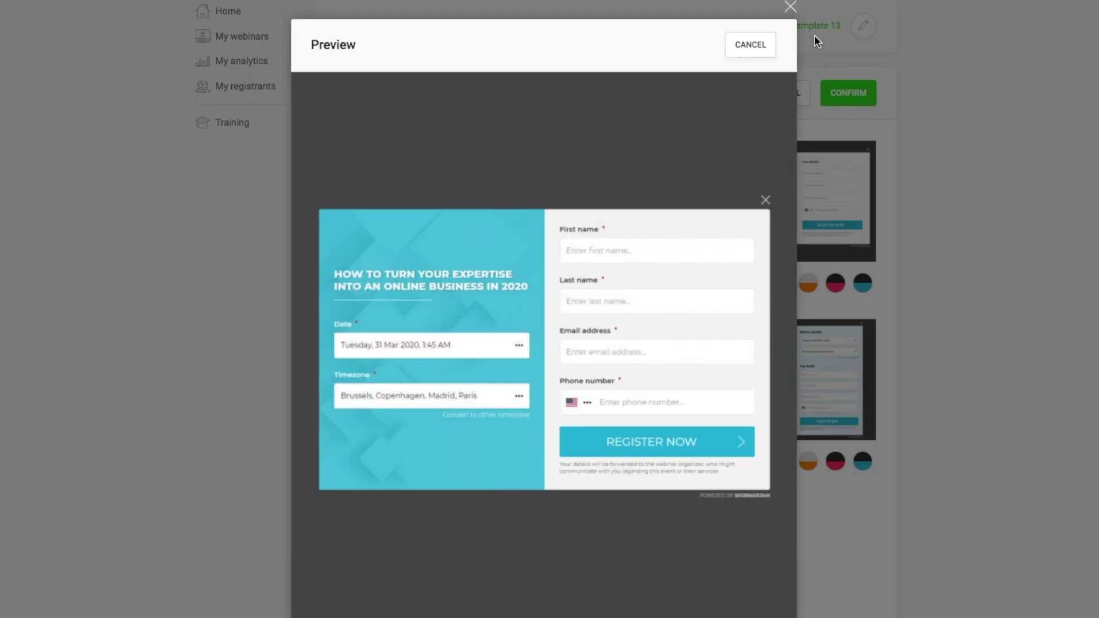
left_click(790, 7)
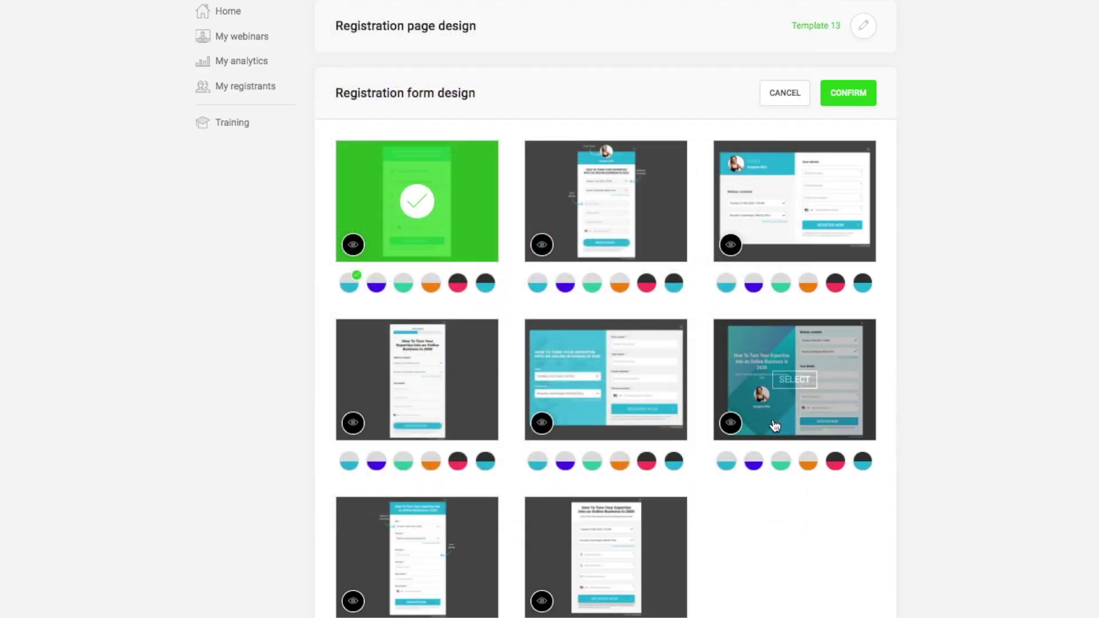
left_click(730, 423)
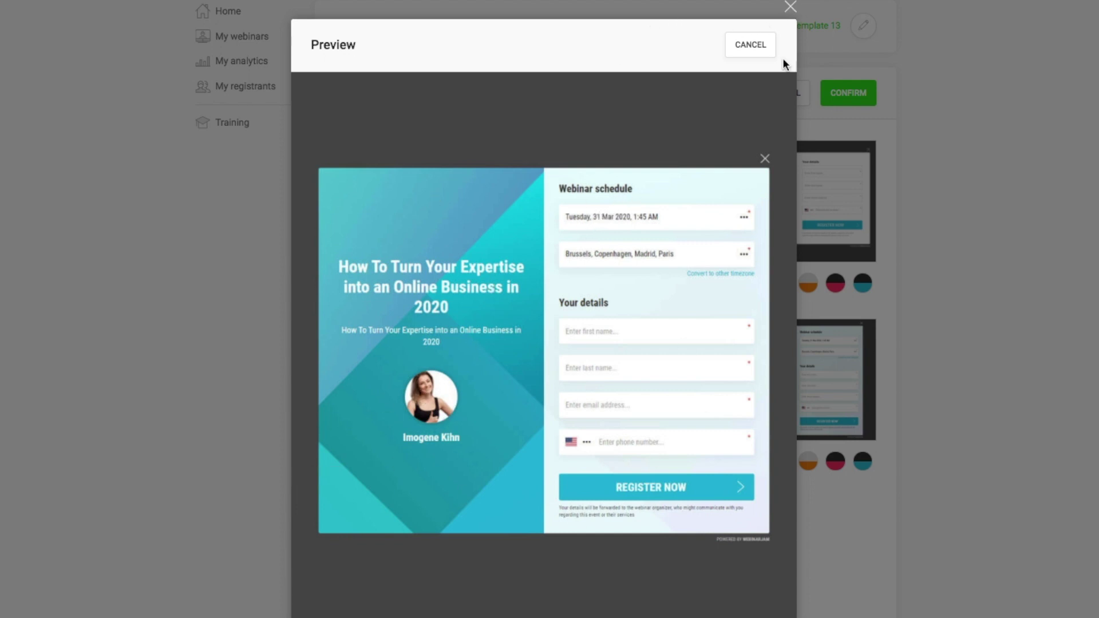
left_click(790, 7)
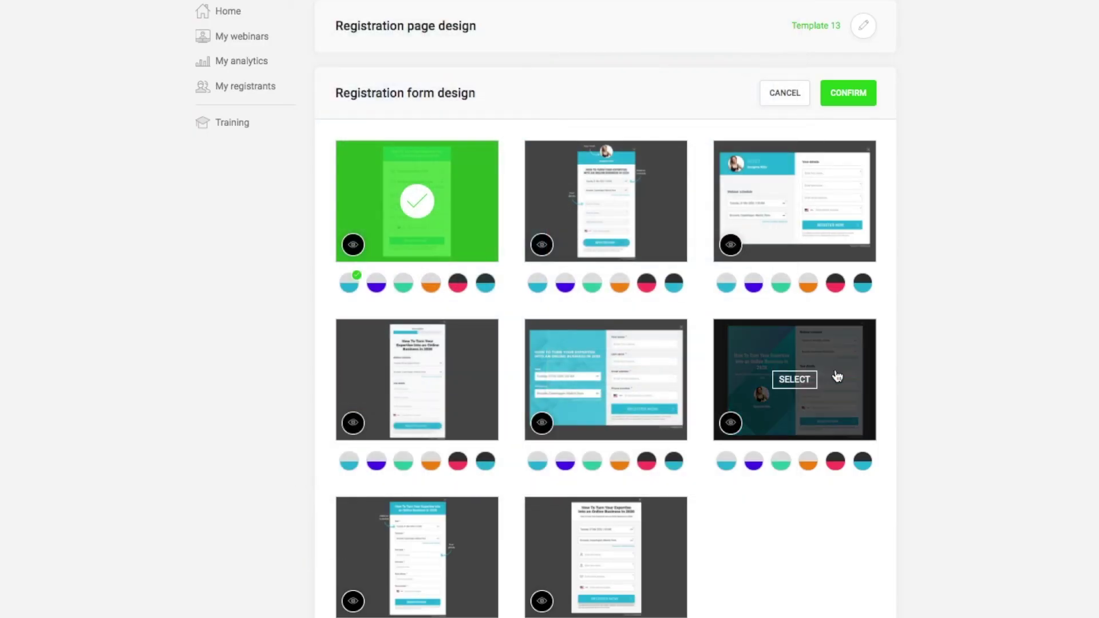
Choose the sixth registration form template in its orange color scheme, preview it and confirm the design
left_click(840, 350)
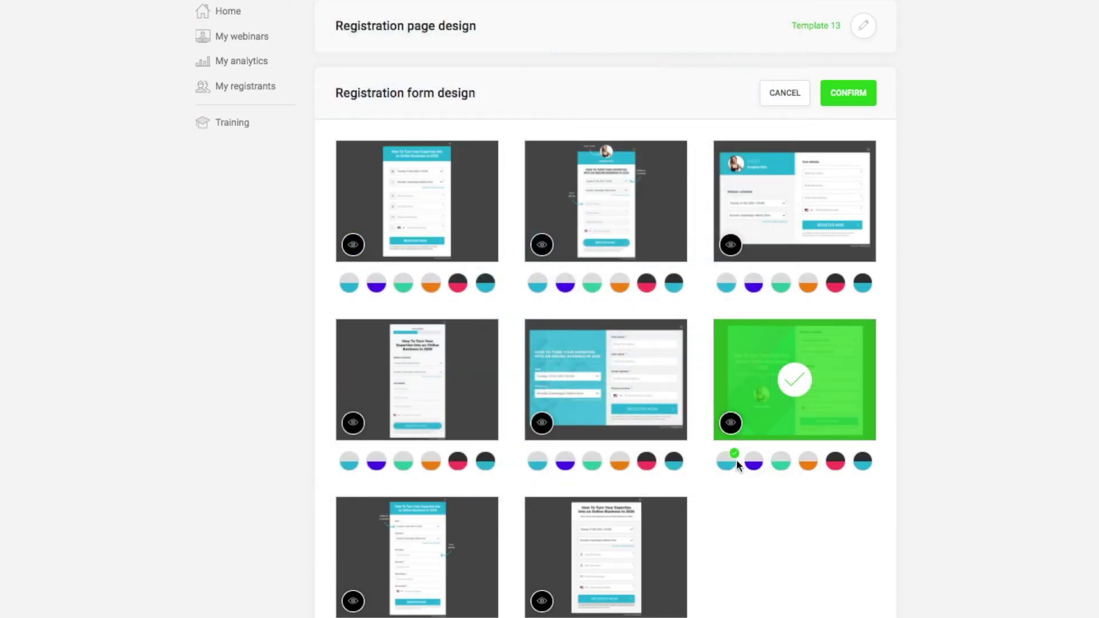
left_click(808, 461)
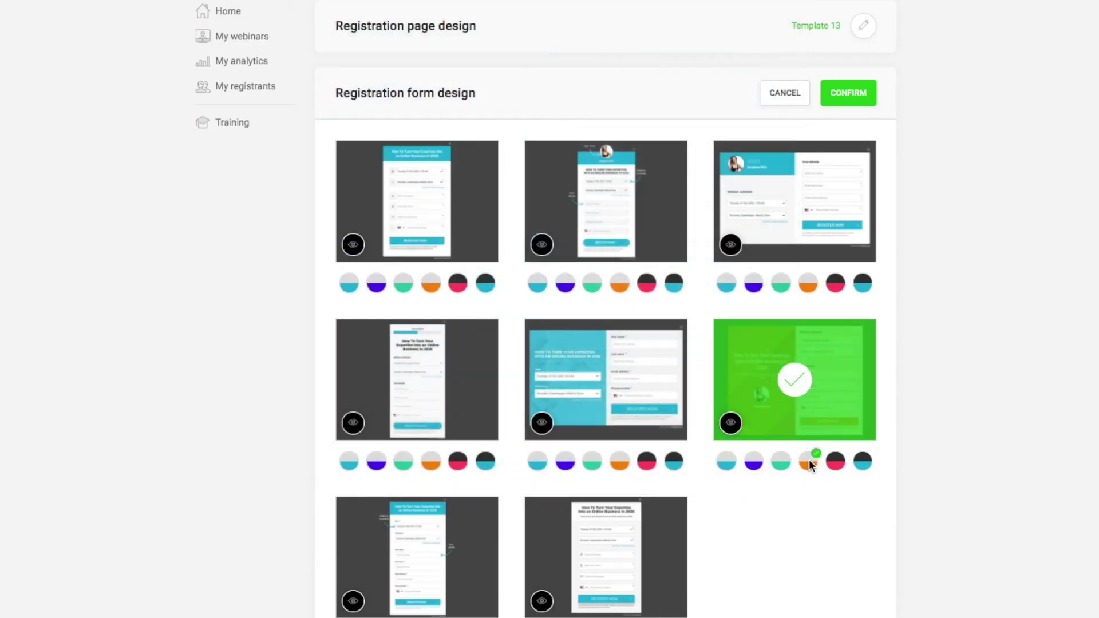
left_click(730, 423)
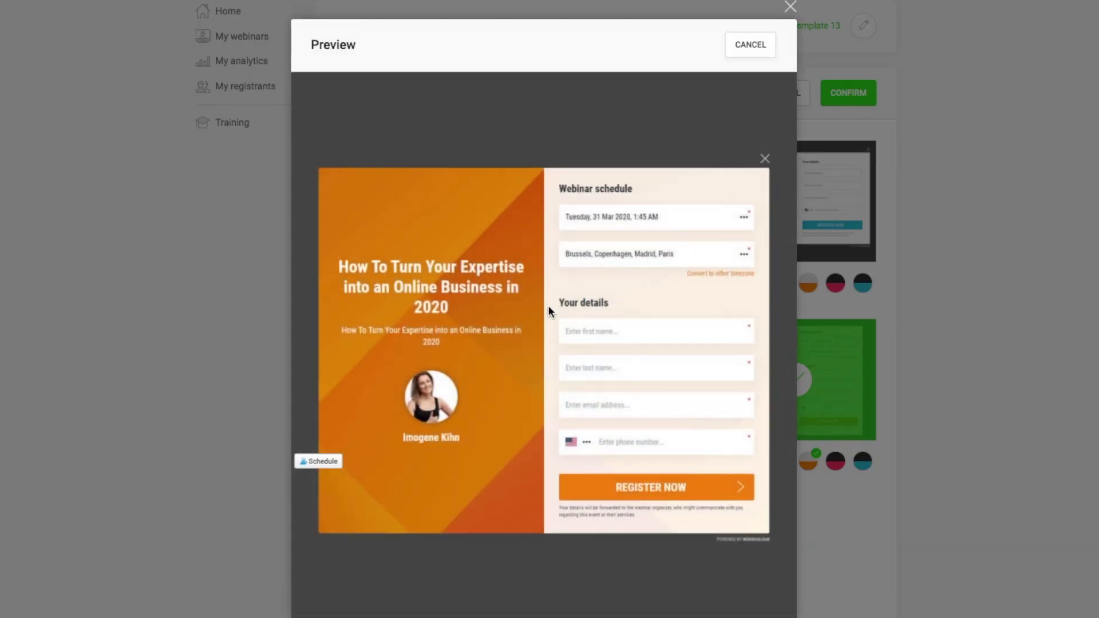
left_click(790, 7)
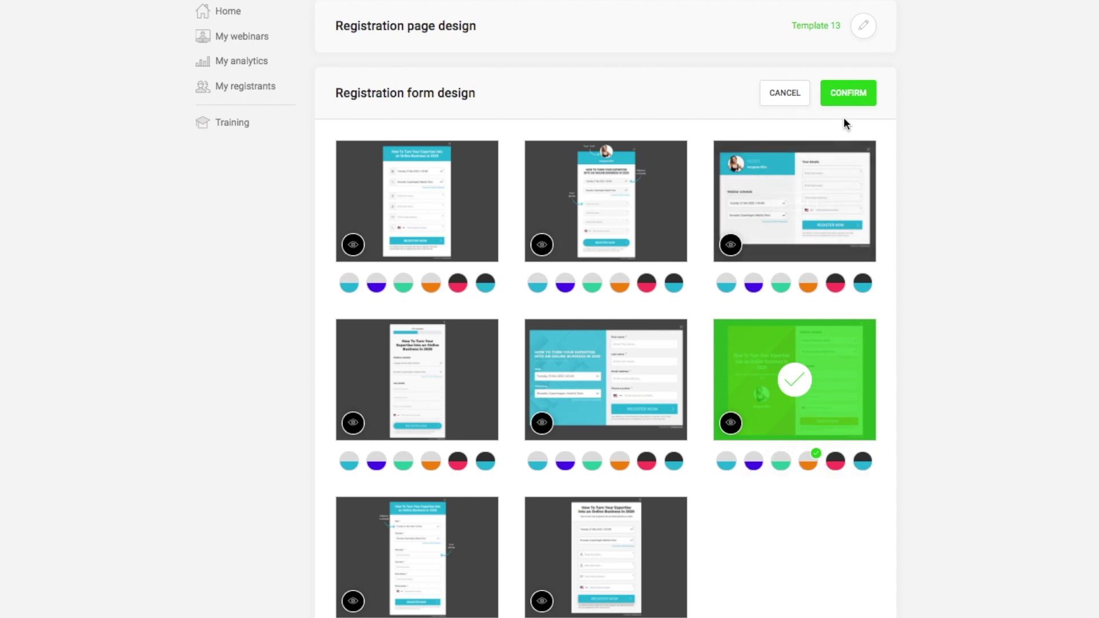
left_click(846, 94)
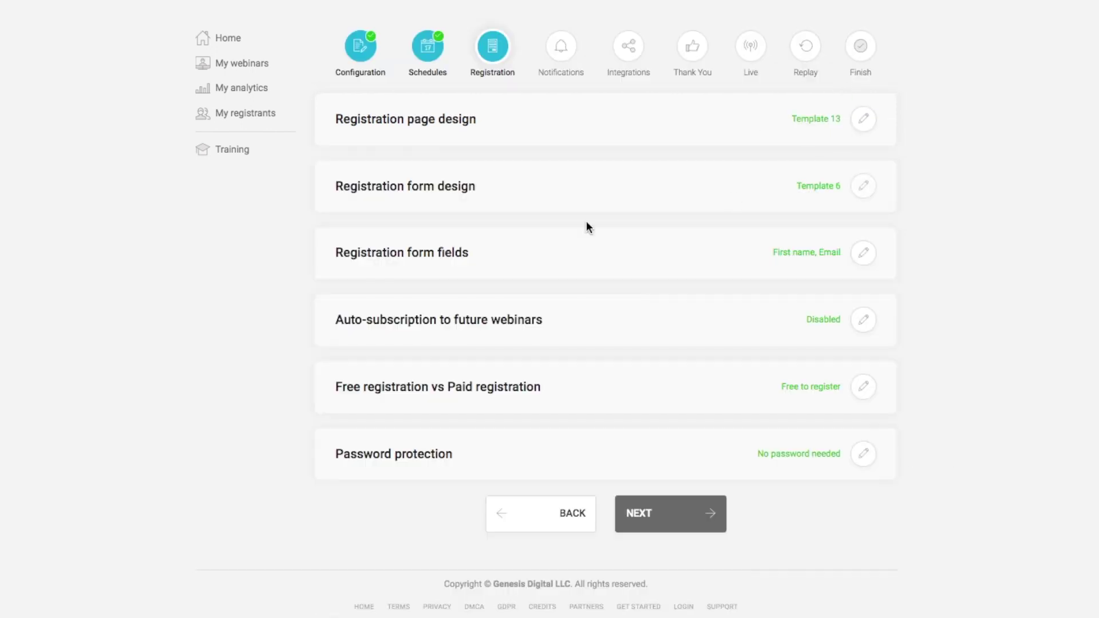
Confirm first name and email as the mandatory registration form fields, and review the auto-subscription and paid registration settings
left_click(860, 253)
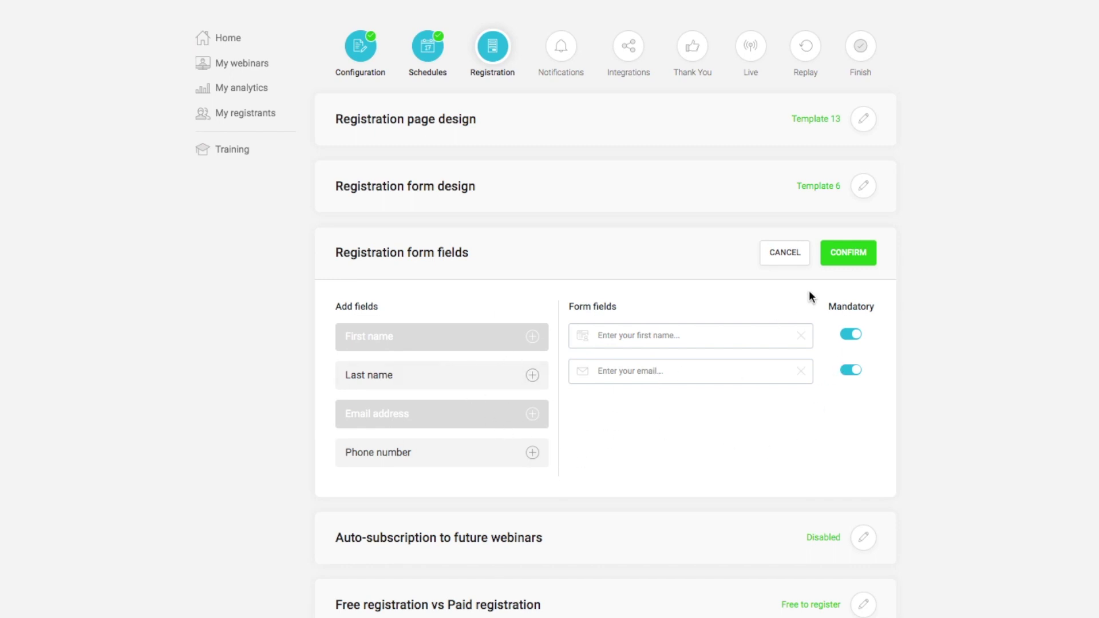
left_click(867, 256)
left_click_drag(461, 320, 549, 321)
left_click(548, 325)
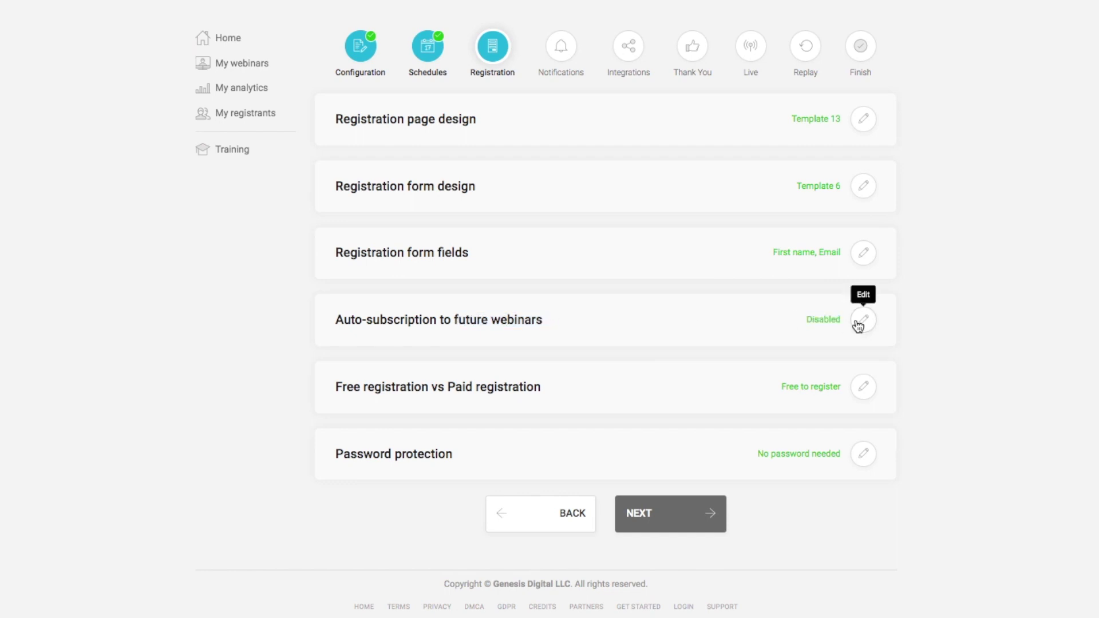
left_click_drag(347, 386, 438, 385)
left_click(378, 394)
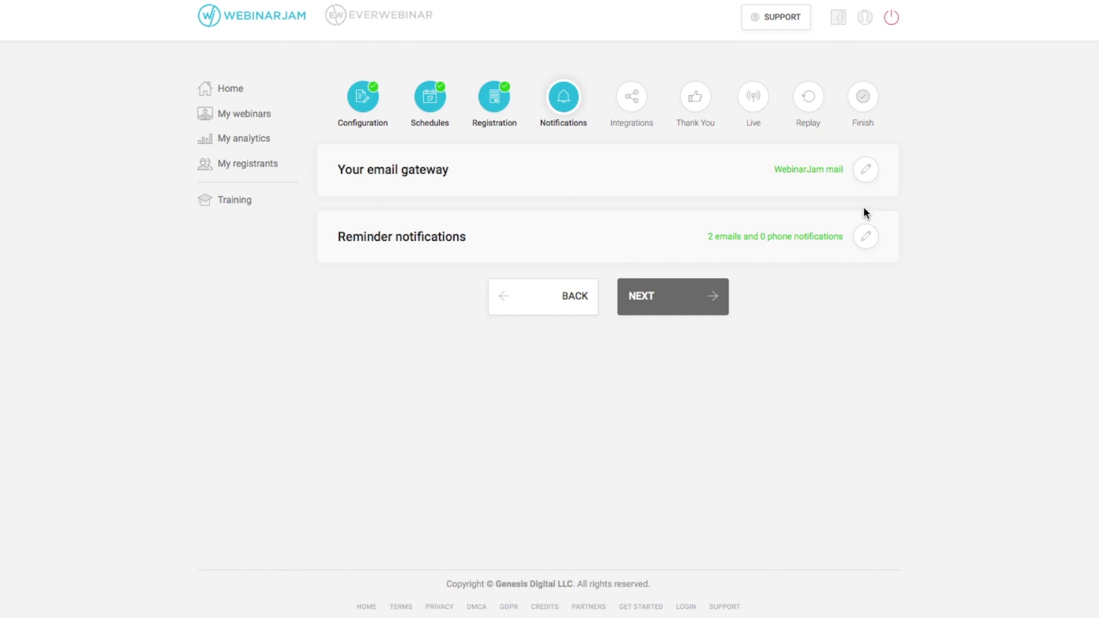
Confirm WebinarJam mail as the email gateway and open the reminder notifications to review the pre- and post-webinar messages
left_click(866, 171)
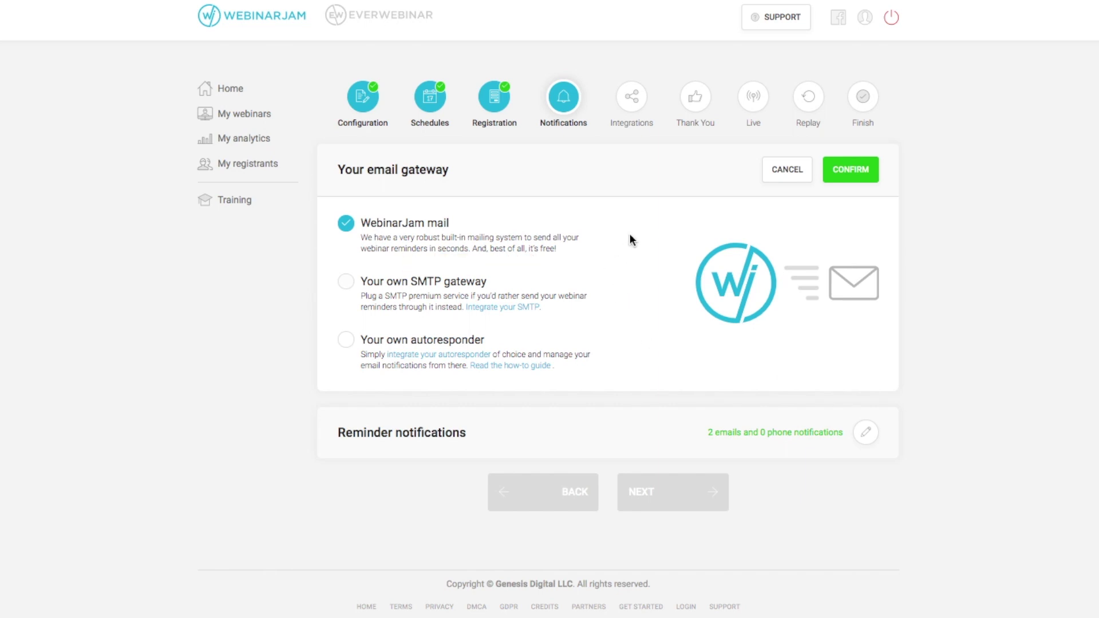
left_click(851, 169)
left_click(865, 236)
scroll(646, 342, "down", 6)
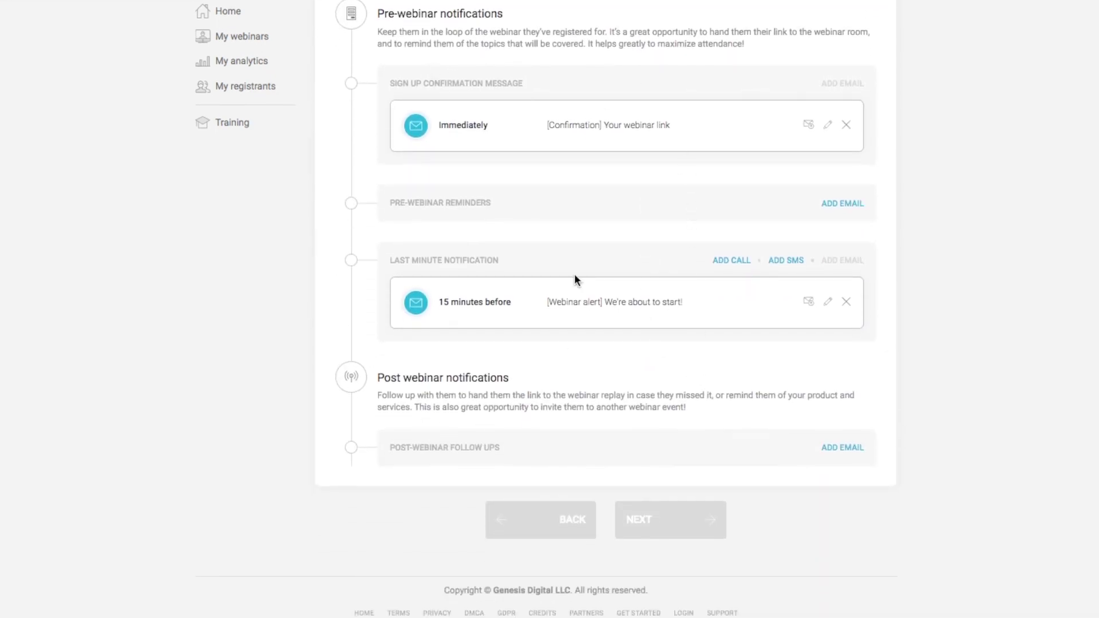
scroll(584, 332, "up", 1)
scroll(584, 331, "down", 1)
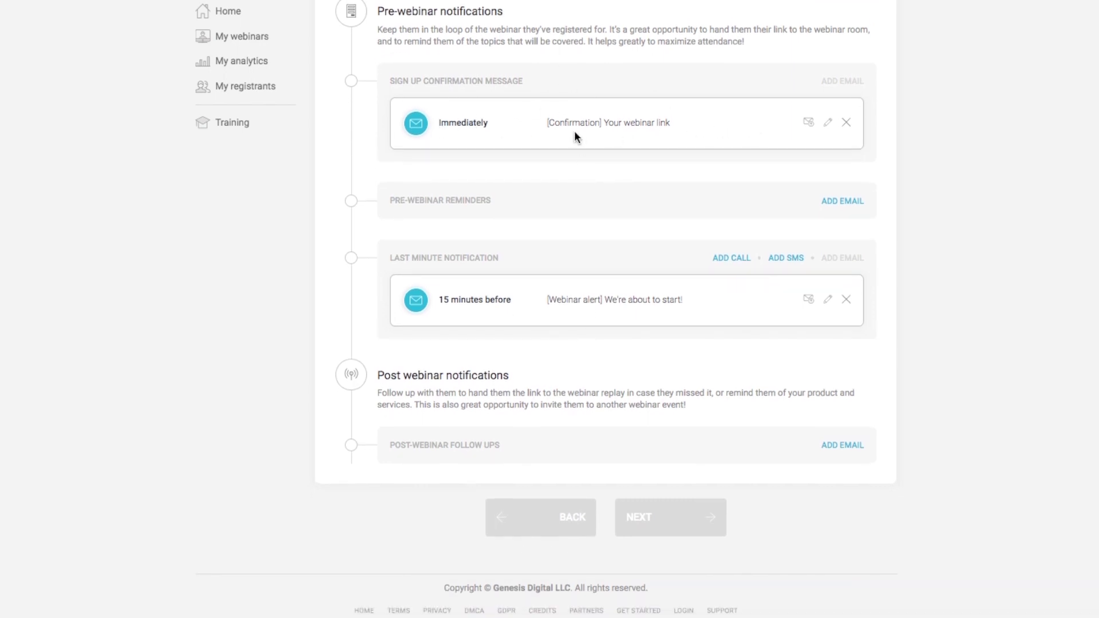
Replace the confirmation email's opening text with "SWEET! You just made a smart move by signing up for that webinar. Can't wait to see you there."
left_click(828, 123)
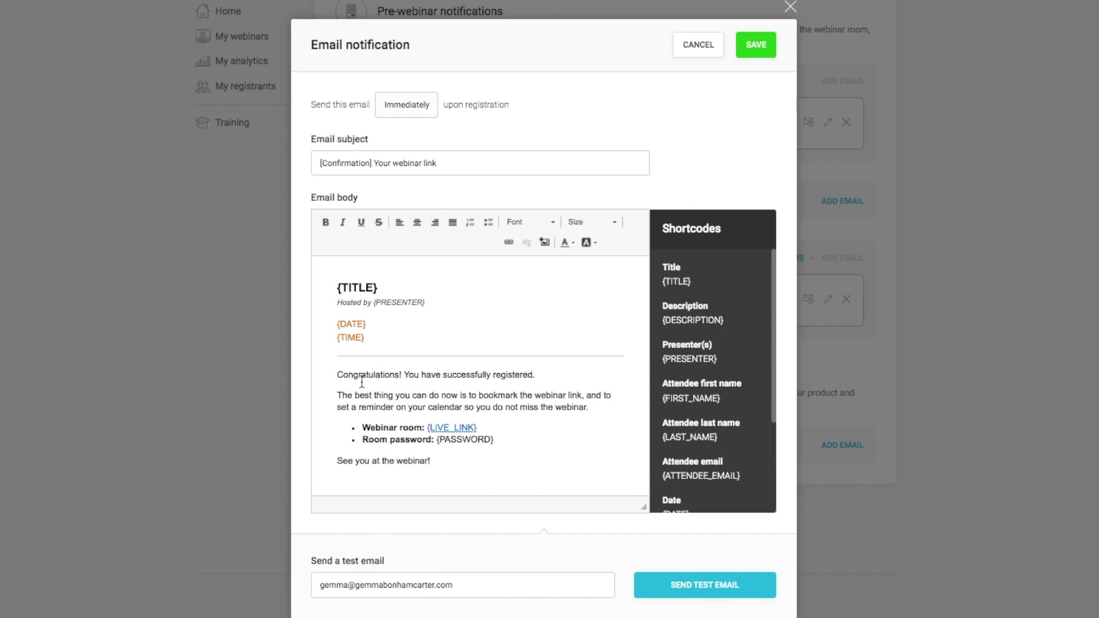
left_click_drag(341, 375, 603, 405)
type("SWEET! You just made a")
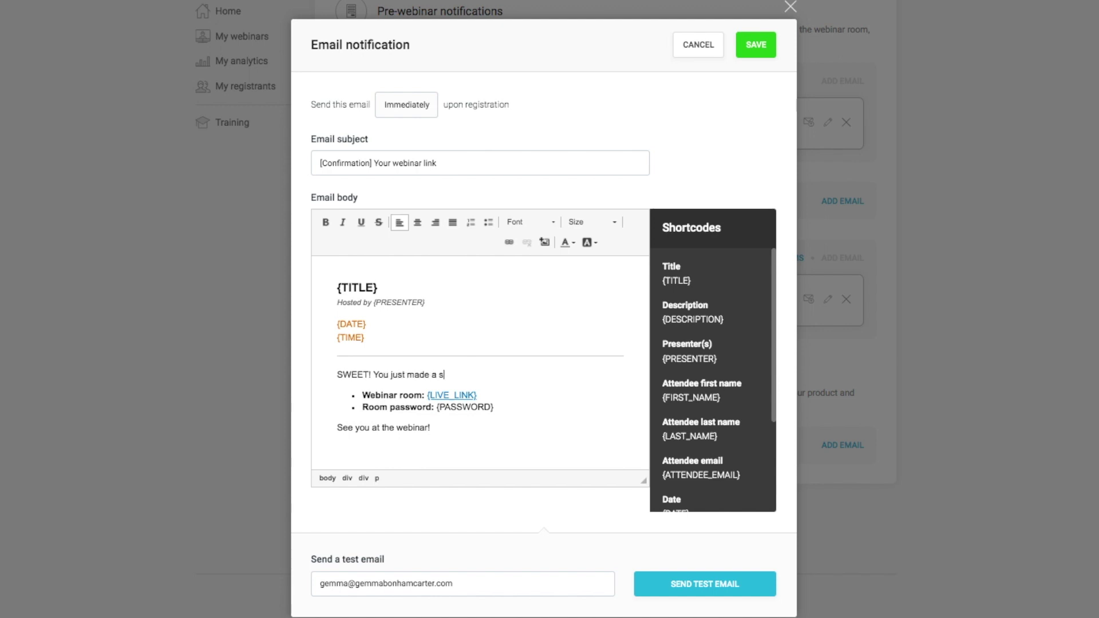
type("signing up for that webinar. ")
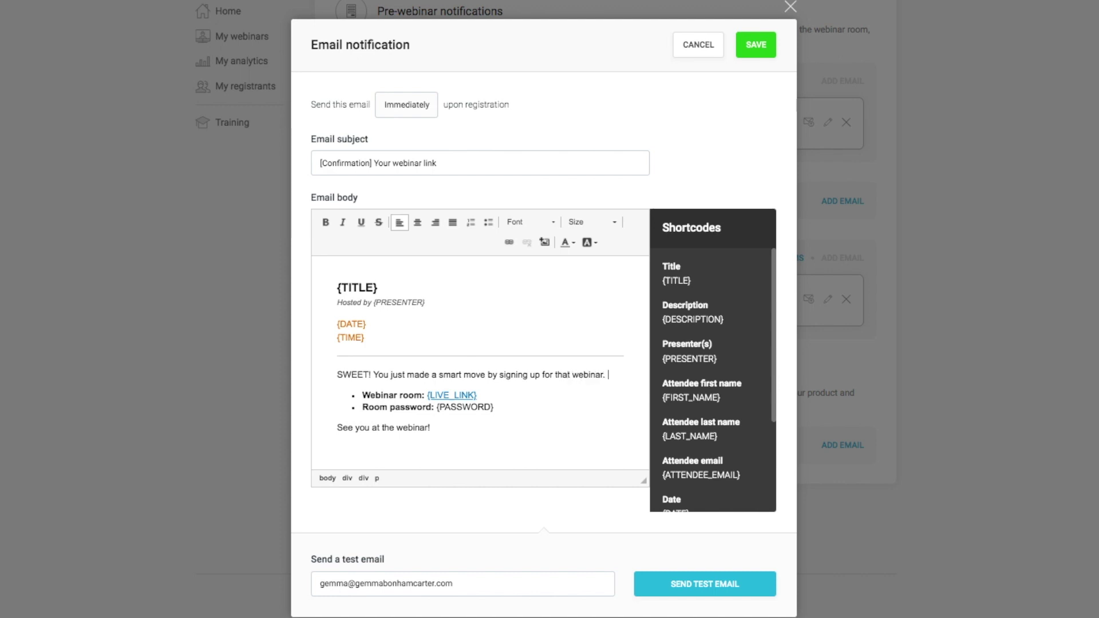
type("Can't wait to see you there.")
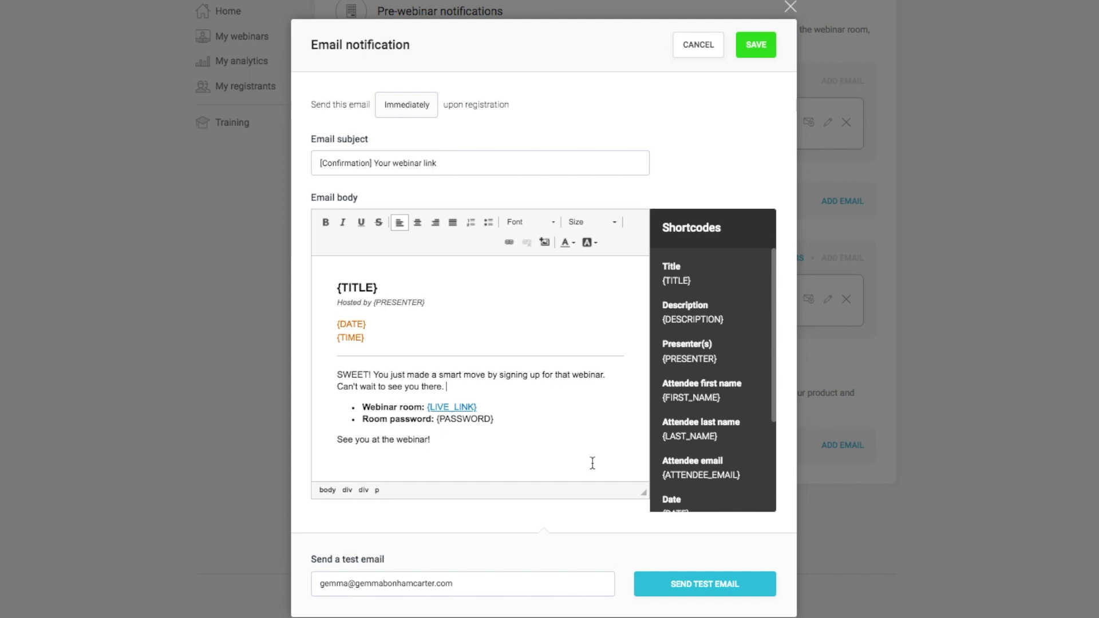
Delete the room password bullet from the confirmation email body
left_click_drag(496, 419, 335, 416)
key("BackSpace")
left_click(346, 446)
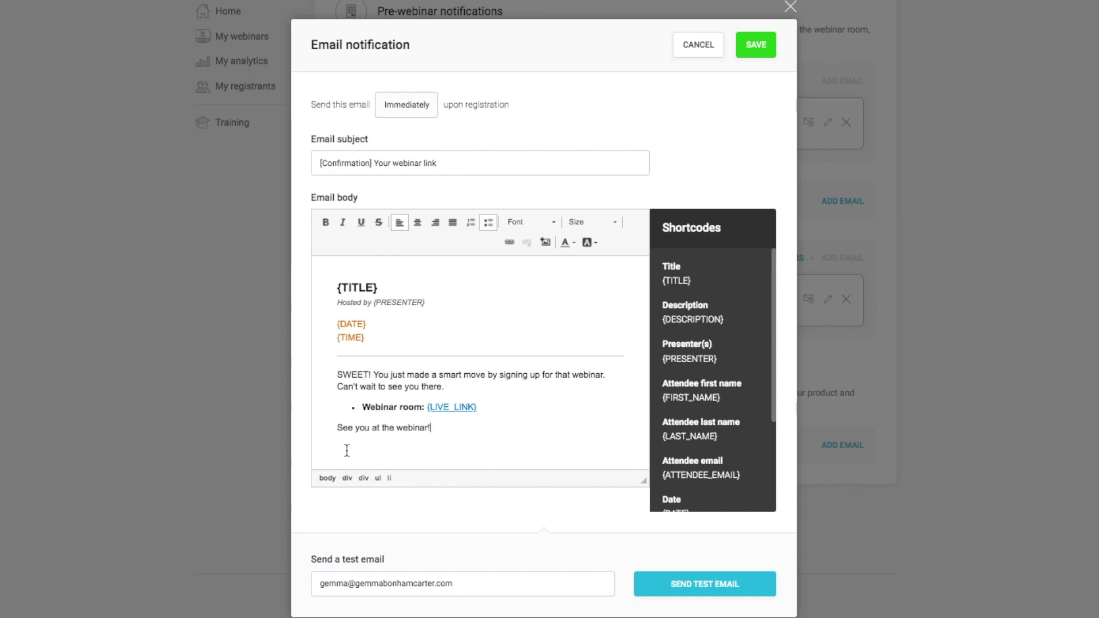
Add a sign-off of "xo,", the host's first name and website address to the confirmation email body, and save the email
key("Return")
type("xo,")
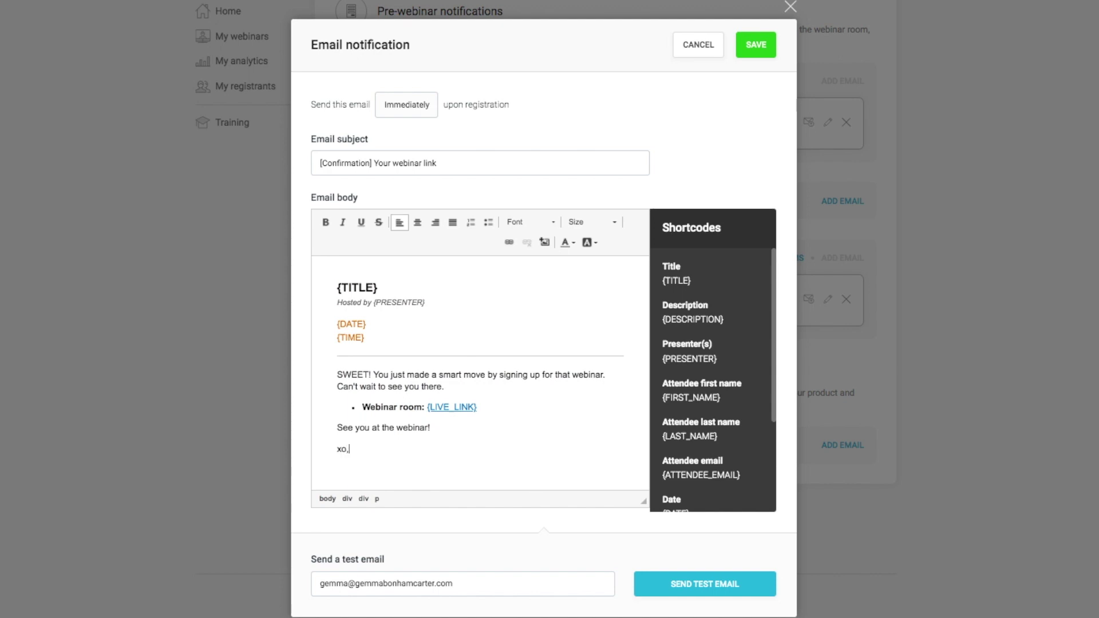
key("shift+Return")
type("gemma")
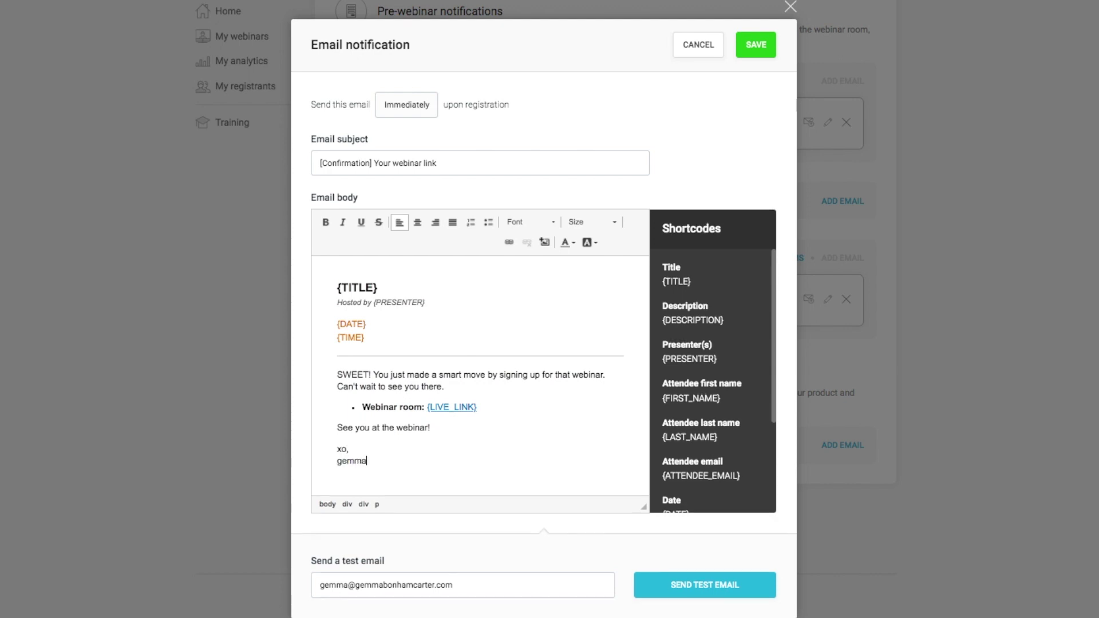
type("bonhamcarter.com")
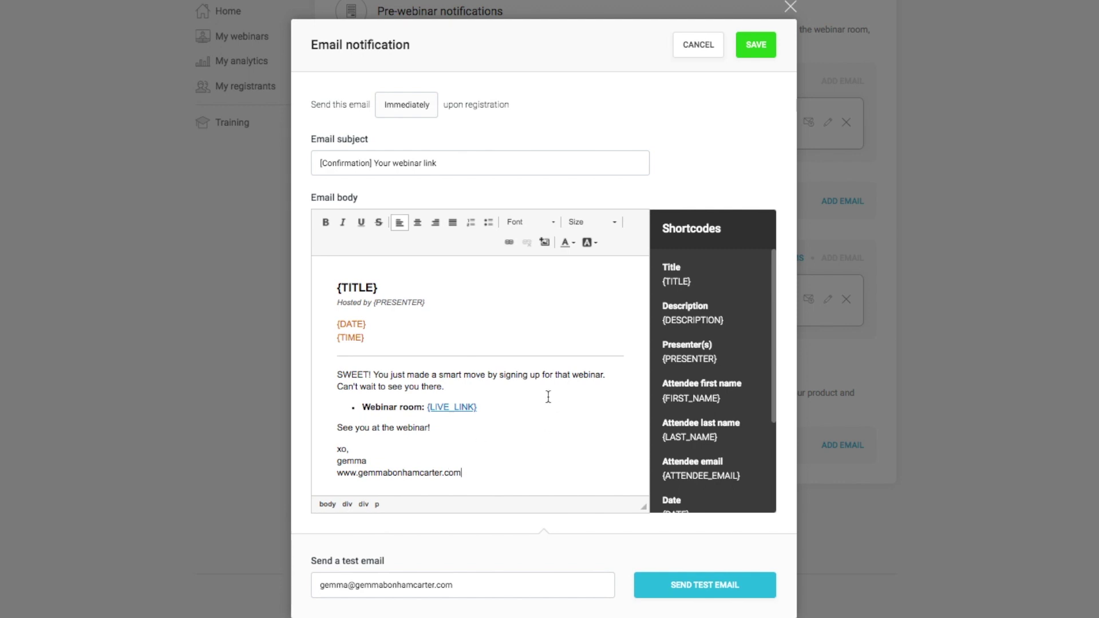
left_click(444, 159)
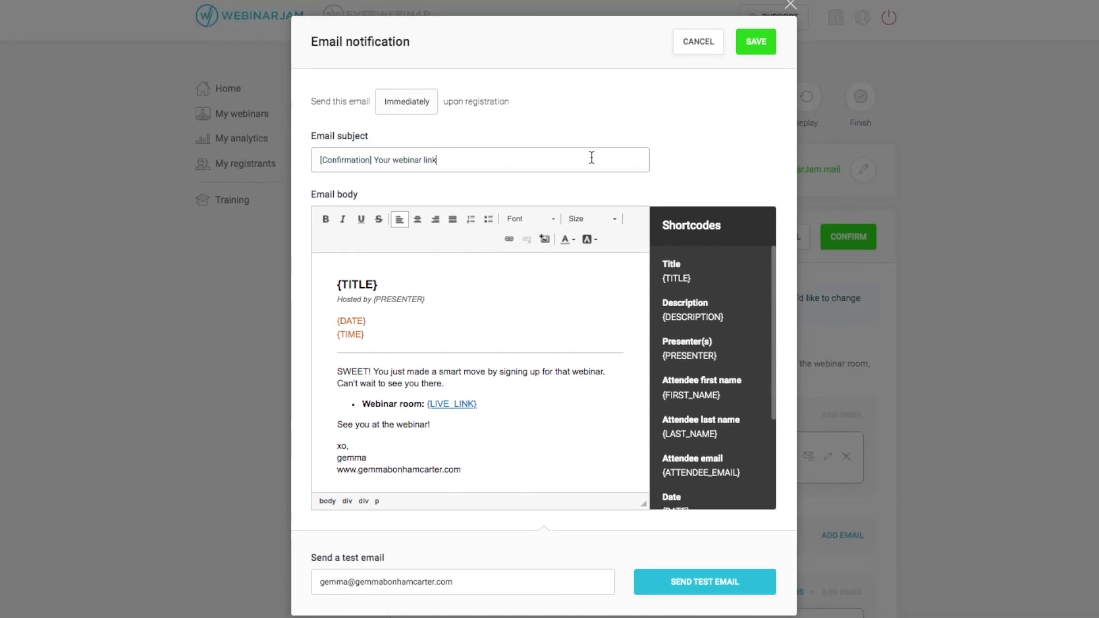
left_click(766, 42)
Review the send timing and default content of a new pre-webinar reminder email without adding it
scroll(709, 326, "down", 6)
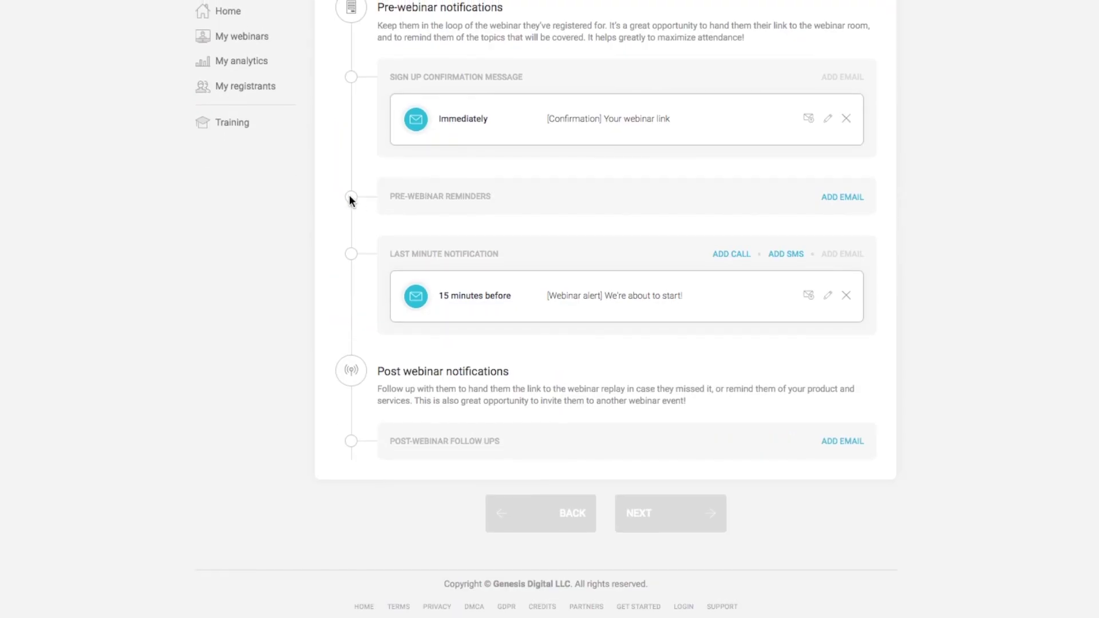
left_click(847, 197)
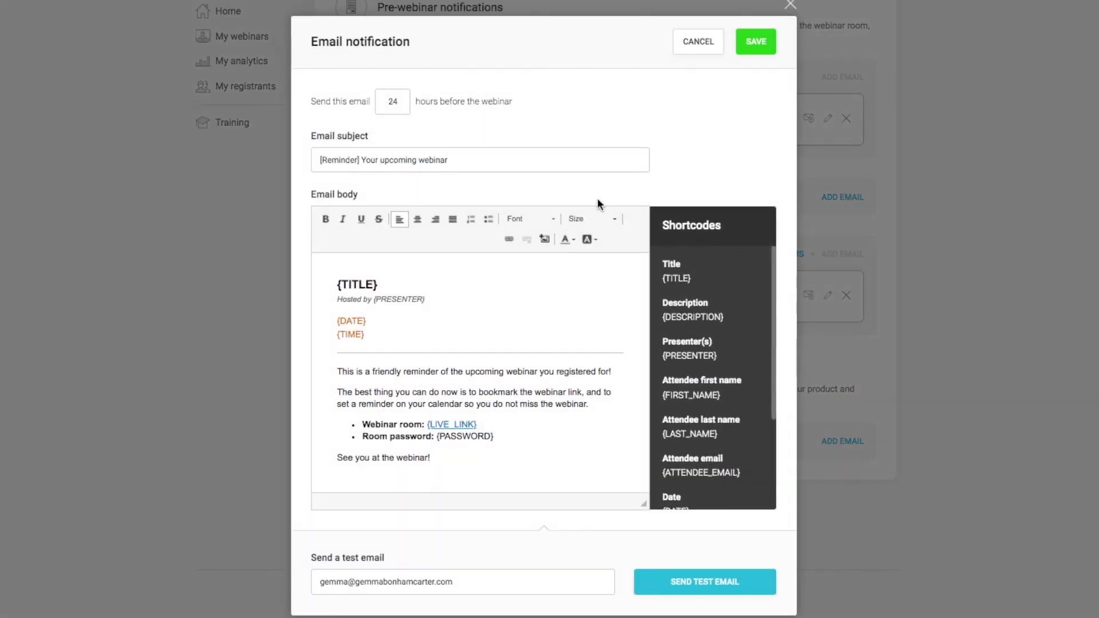
double_click(392, 101)
left_click(794, 6)
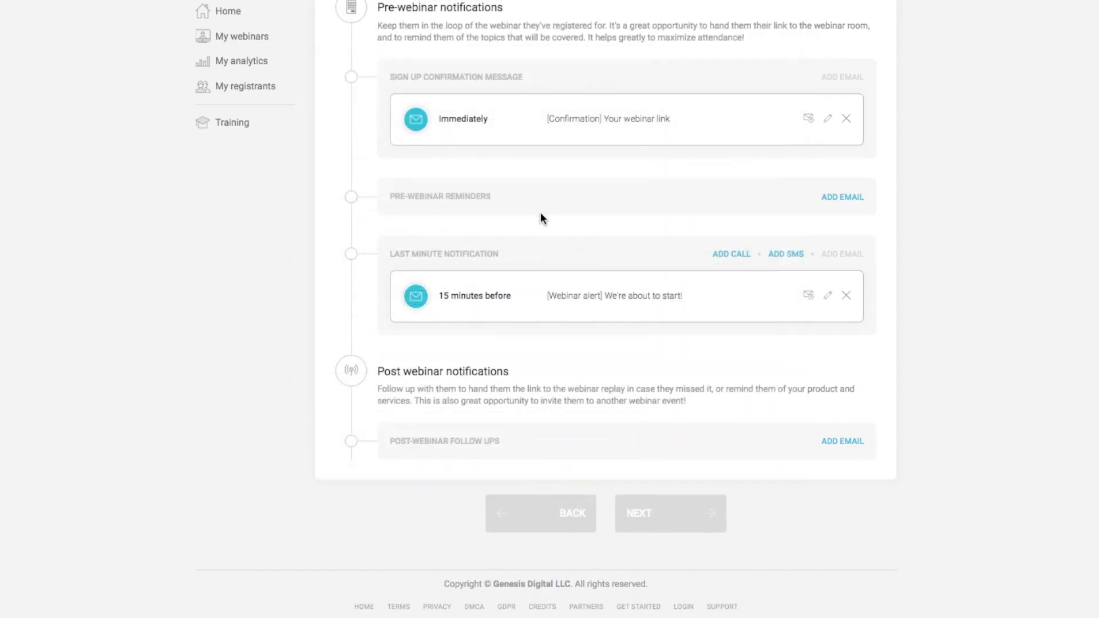
Review the timing and body text of the last minute notification email, closing it without changes
left_click(828, 295)
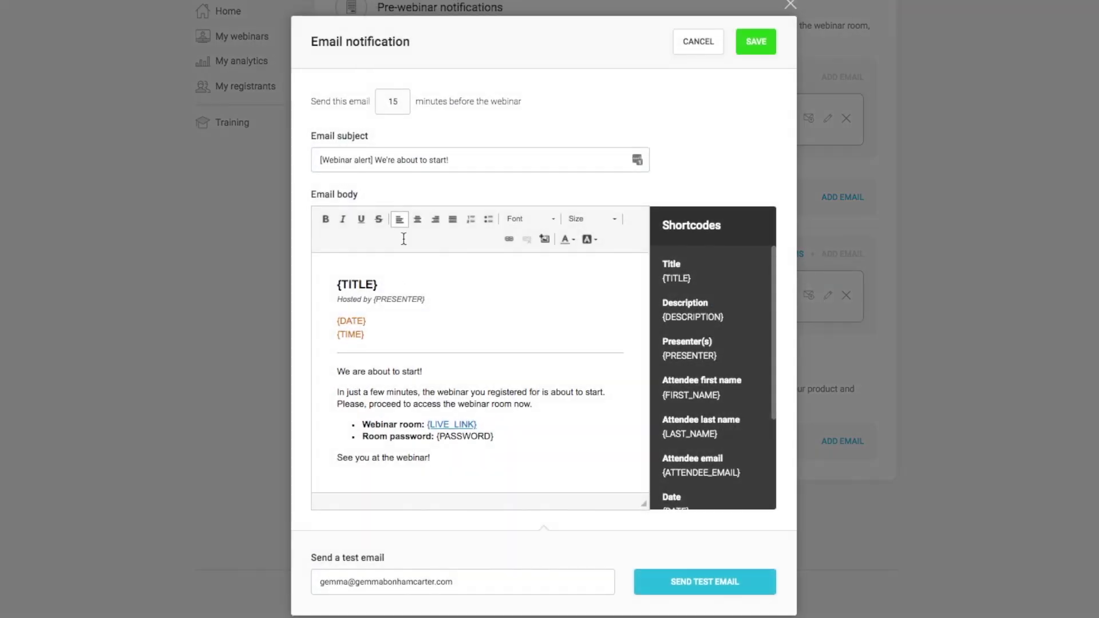
triple_click(401, 401)
left_click_drag(532, 404, 490, 403)
left_click(497, 393)
left_click(791, 5)
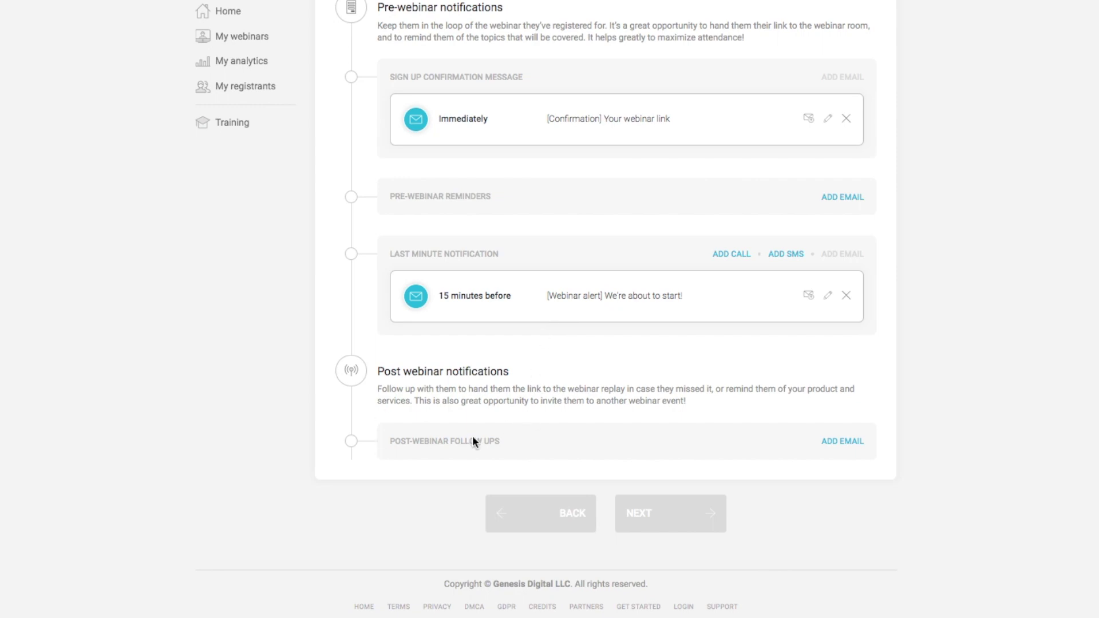
Review the post-webinar follow-up email template without adding it, and confirm the reminder notifications
left_click(849, 445)
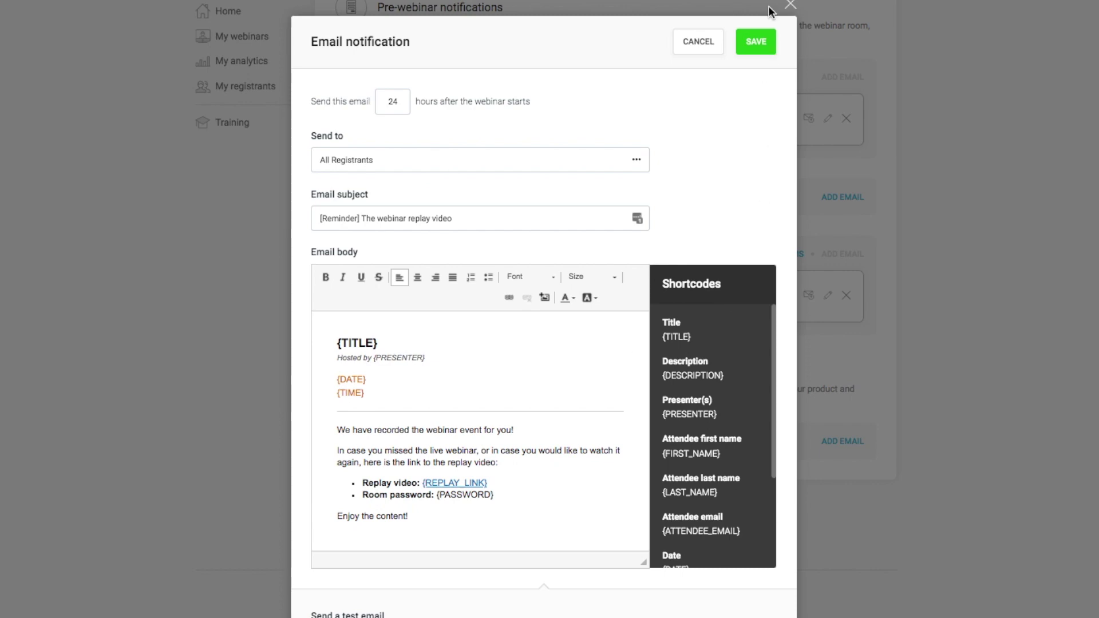
left_click(788, 8)
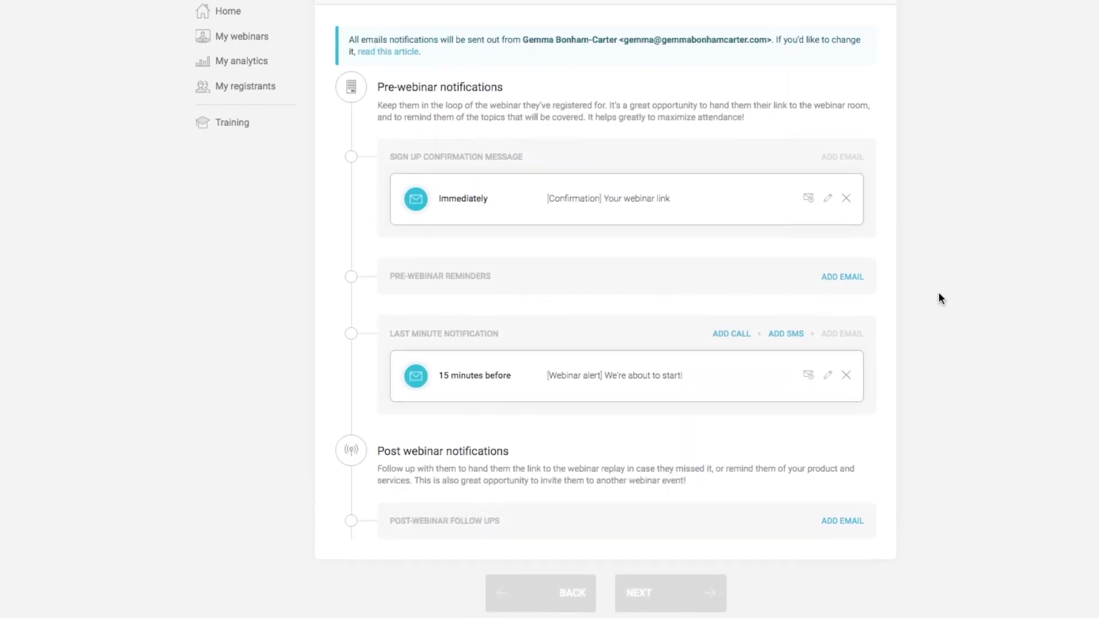
scroll(938, 297, "down", 1)
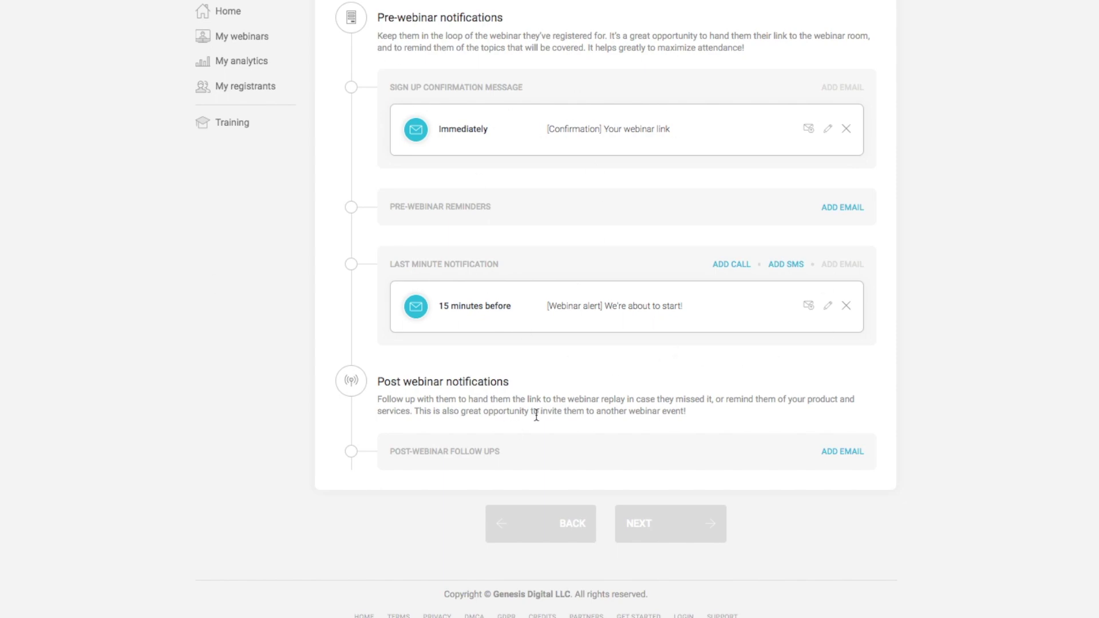
scroll(916, 332, "up", 6)
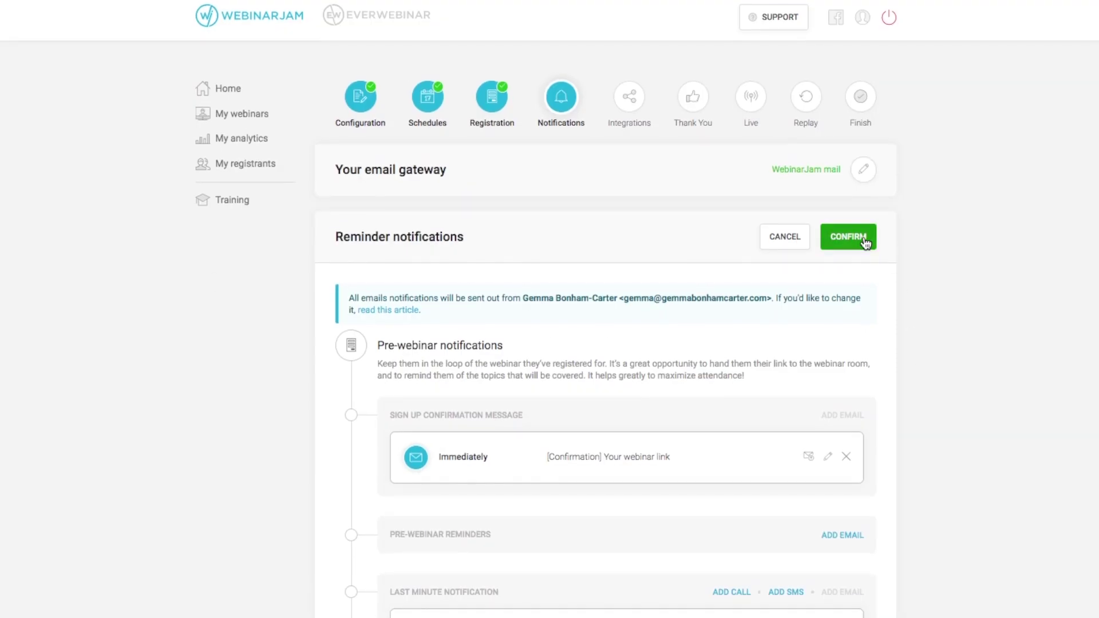
left_click(858, 240)
Check what the own-autoresponder email gateway option offers, and confirm WebinarJam mail as the gateway
left_click(863, 172)
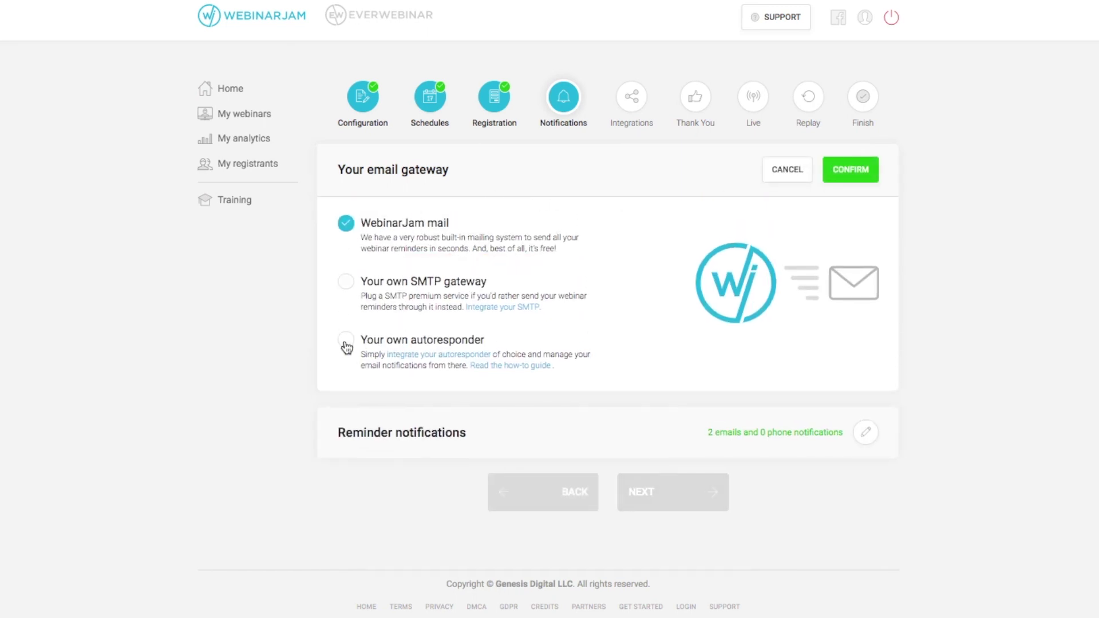
left_click(344, 338)
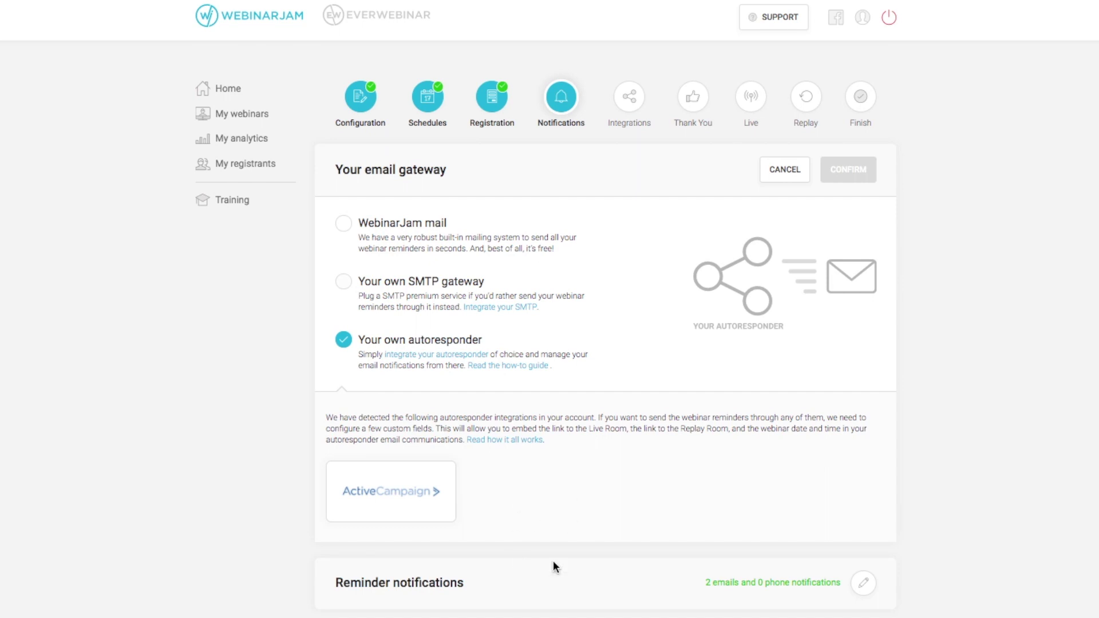
left_click(456, 222)
left_click(848, 170)
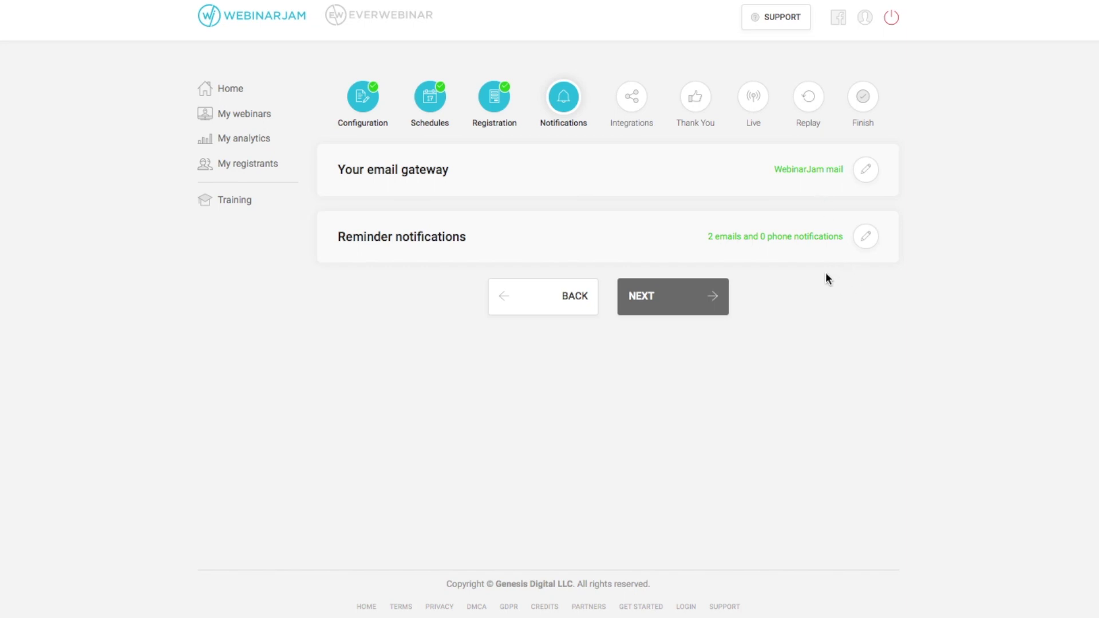
Proceed to the Integrations stage and review the available email autoresponder services without configuring one
left_click(694, 302)
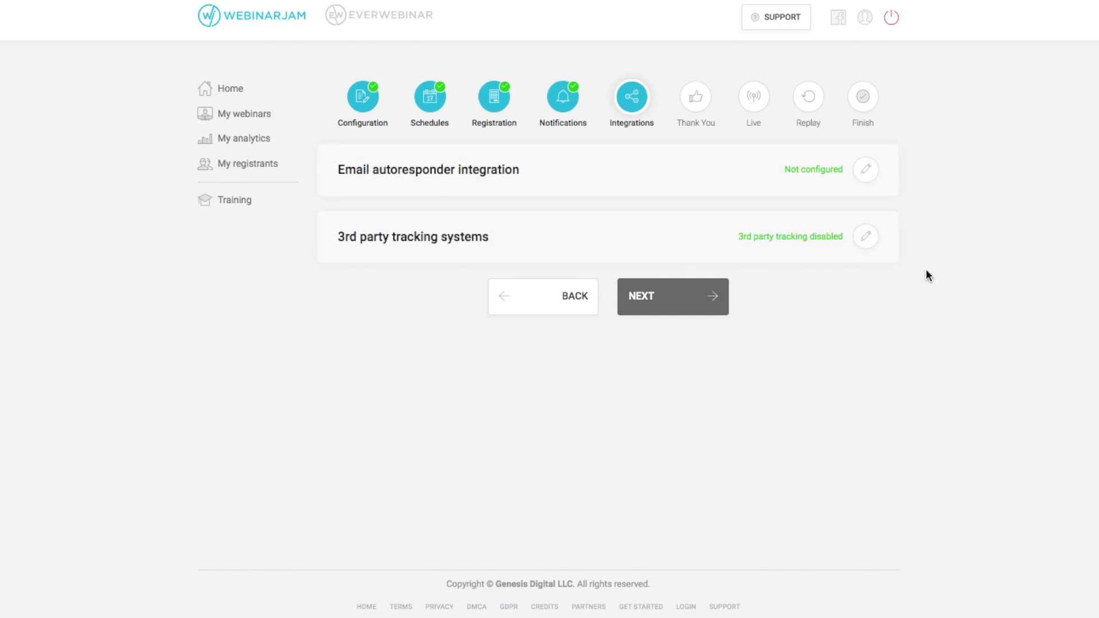
left_click(665, 295)
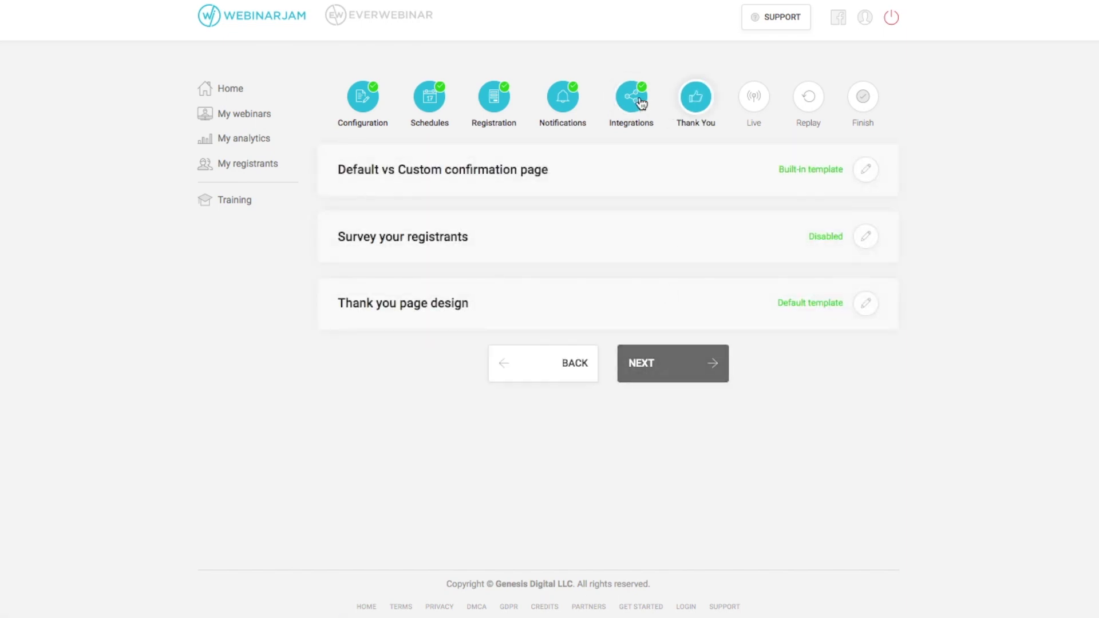
left_click(545, 363)
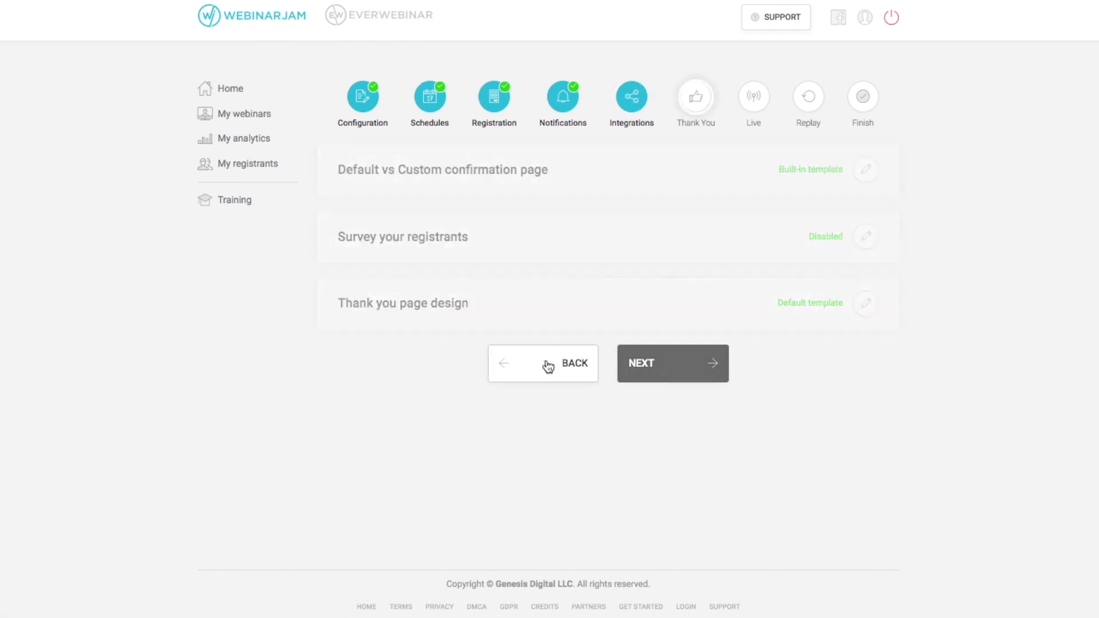
left_click(865, 169)
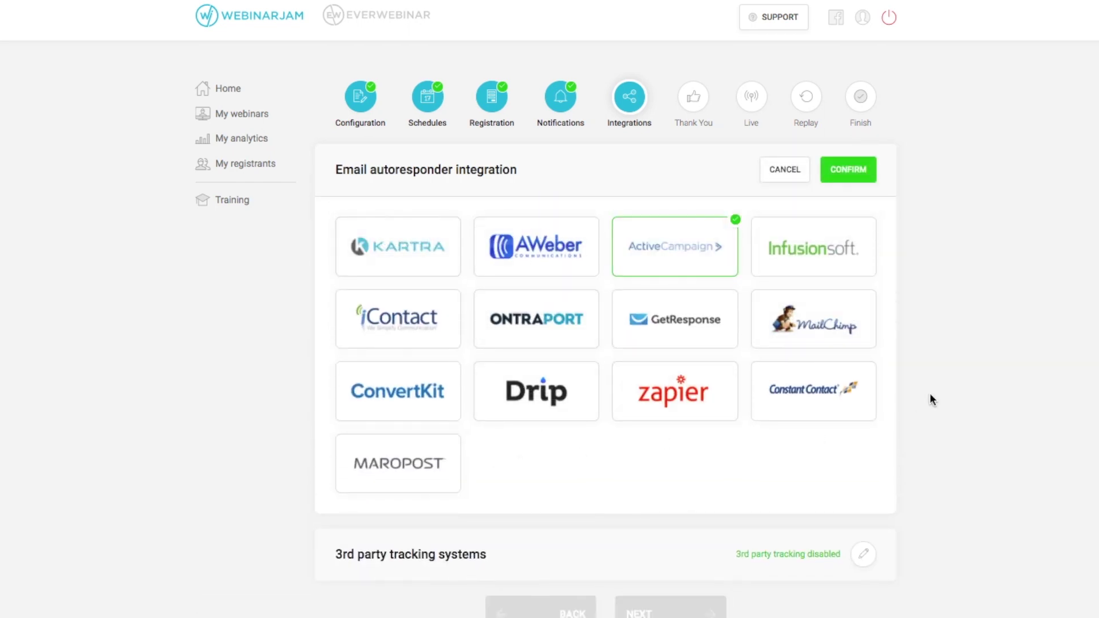
left_click(802, 175)
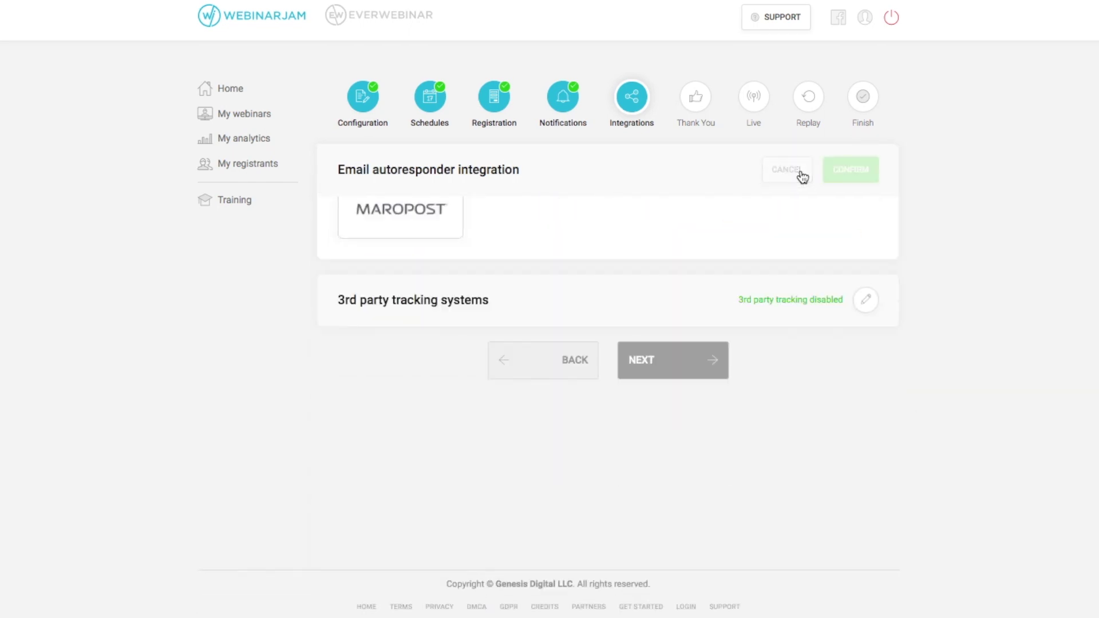
Look over the fields for embedding 3rd party tracking tokens, and confirm that no 3rd party tracking is used
left_click(873, 237)
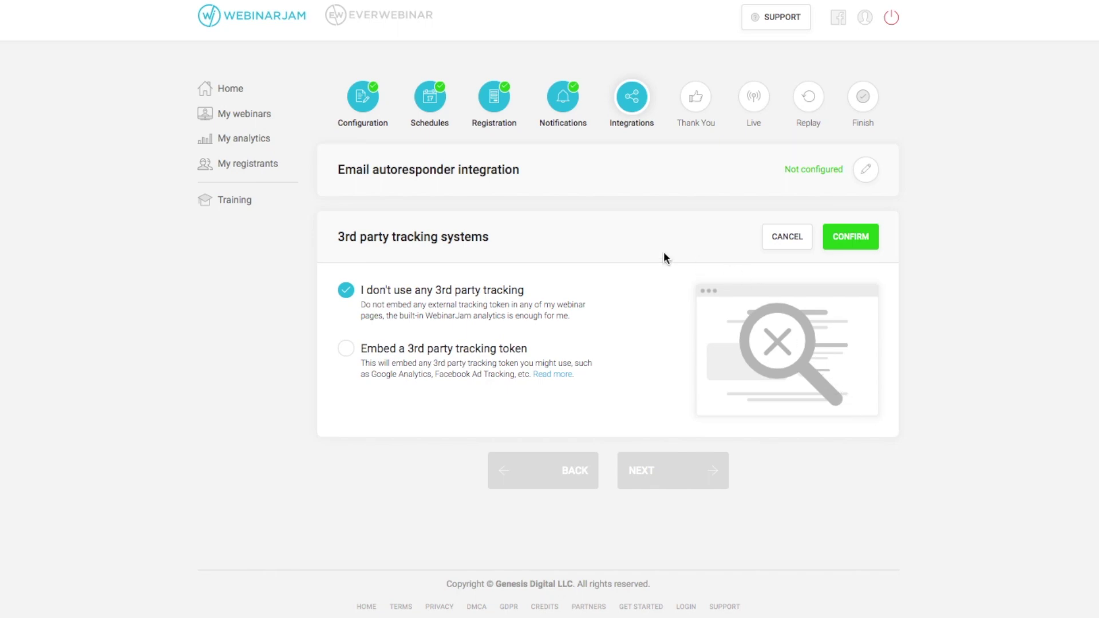
left_click(504, 352)
scroll(572, 400, "down", 5)
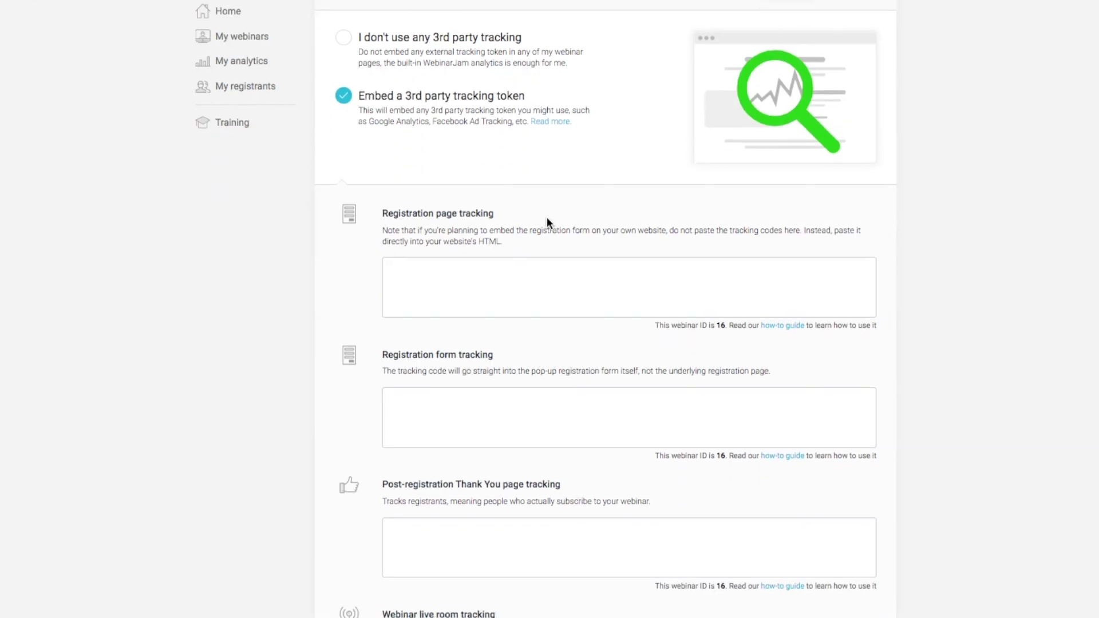
left_click(407, 34)
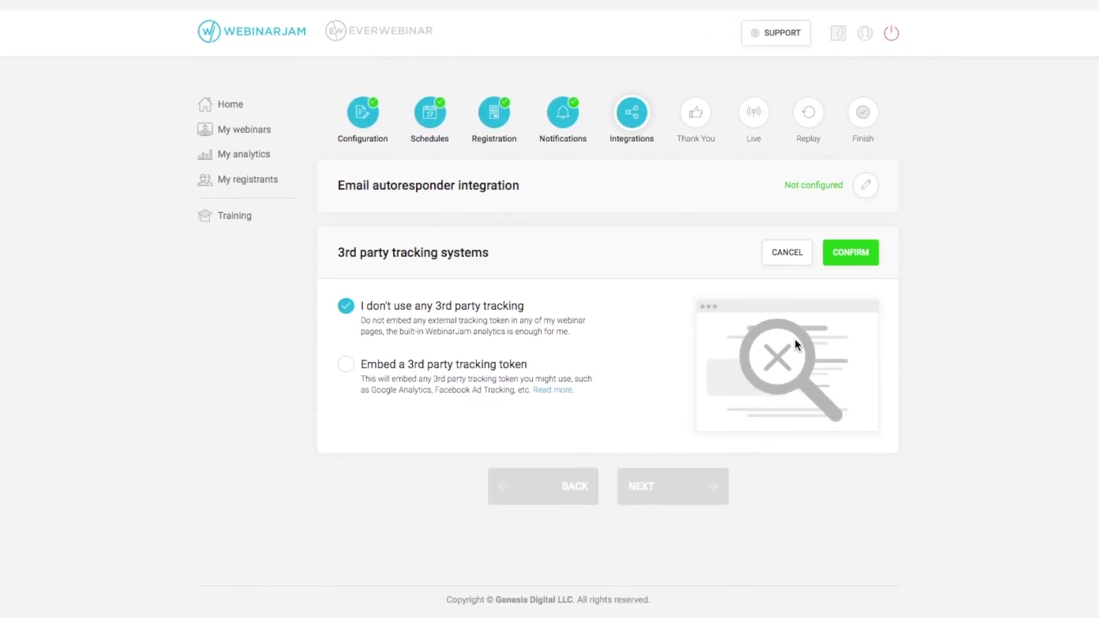
left_click(849, 238)
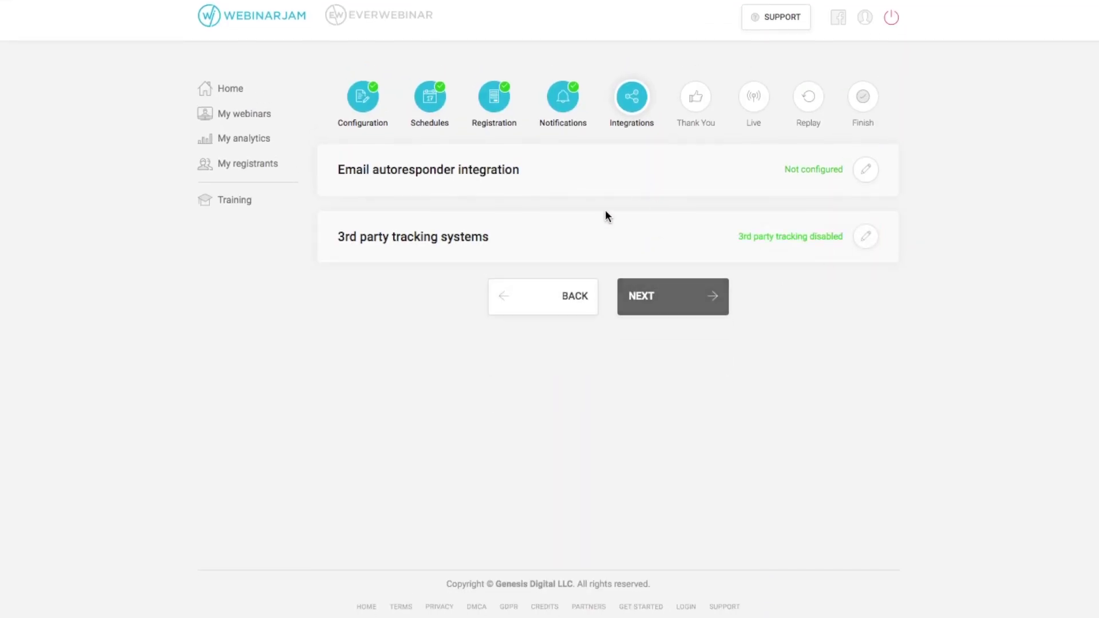
Proceed to the Thank You stage, check the custom page option, and confirm WebinarJam's default confirmation page
left_click(668, 312)
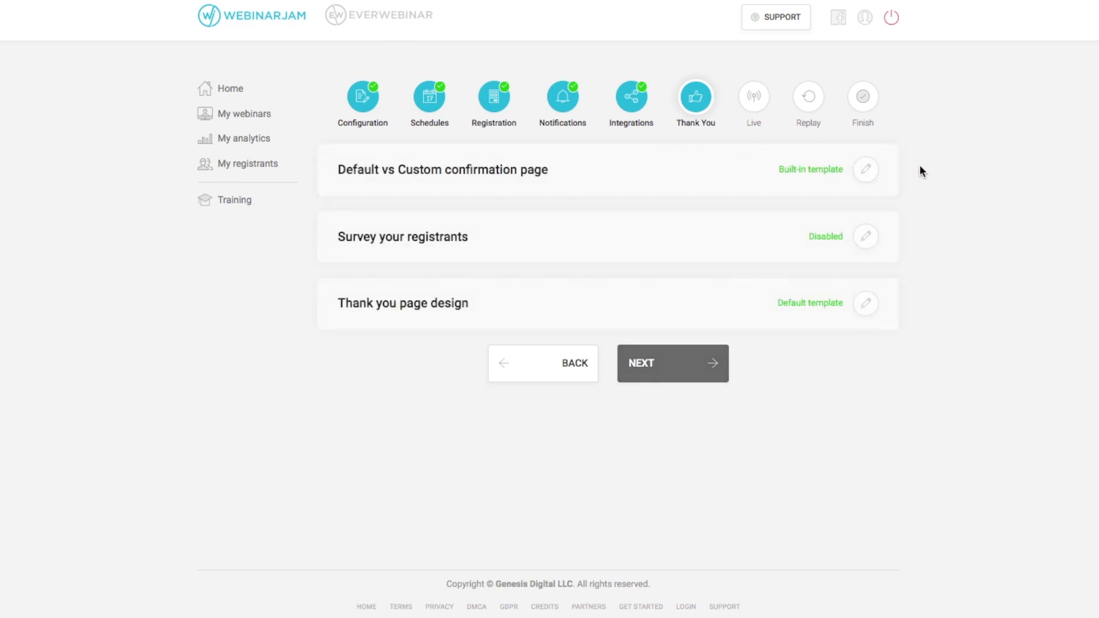
left_click(862, 172)
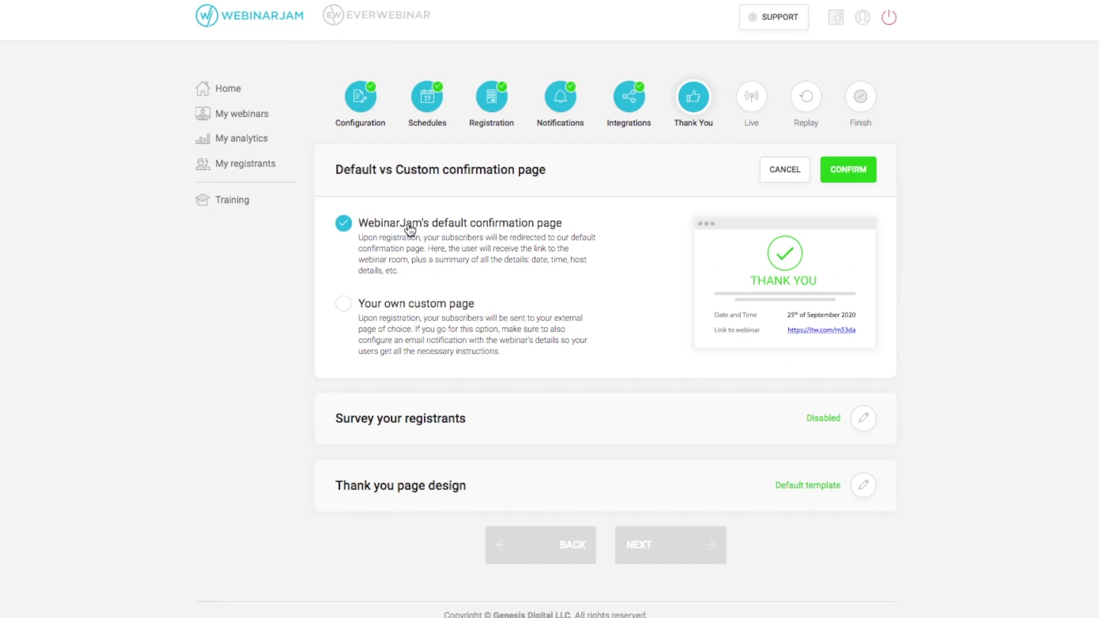
left_click(344, 303)
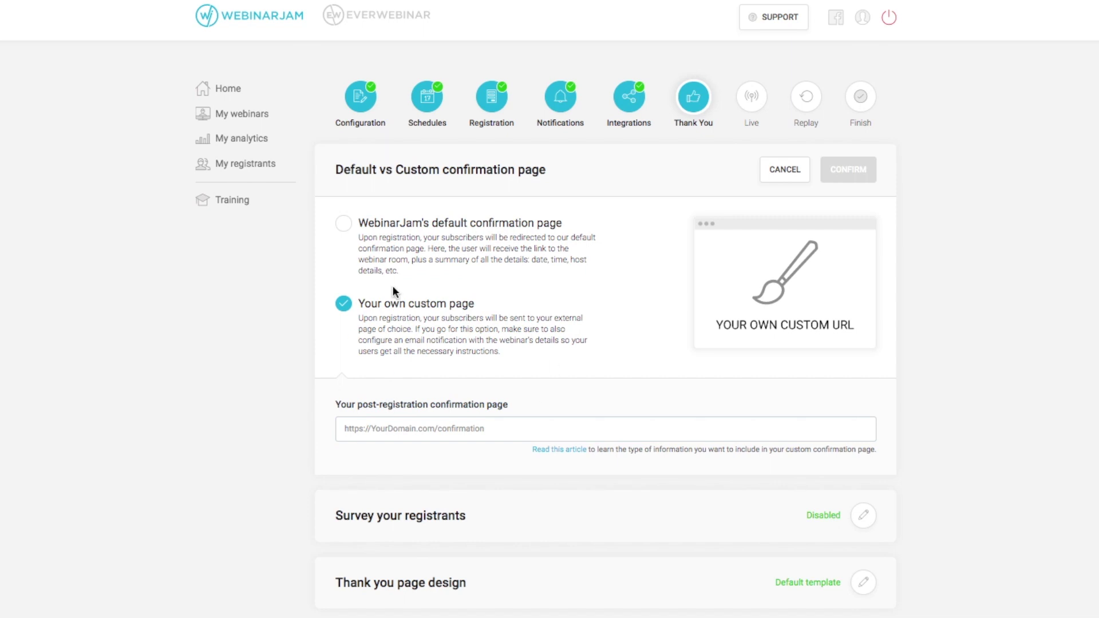
left_click(410, 227)
left_click(848, 169)
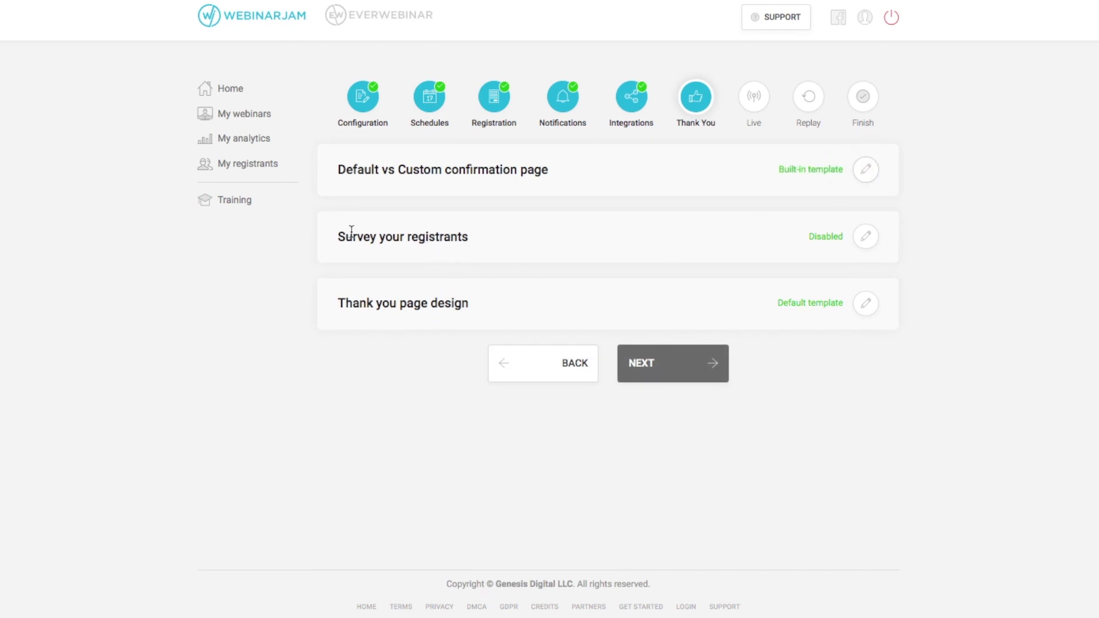
Review the options for surveying registrants on the thank you page, leaving the survey setting unchanged
left_click_drag(338, 236, 500, 246)
left_click(607, 240)
left_click(864, 240)
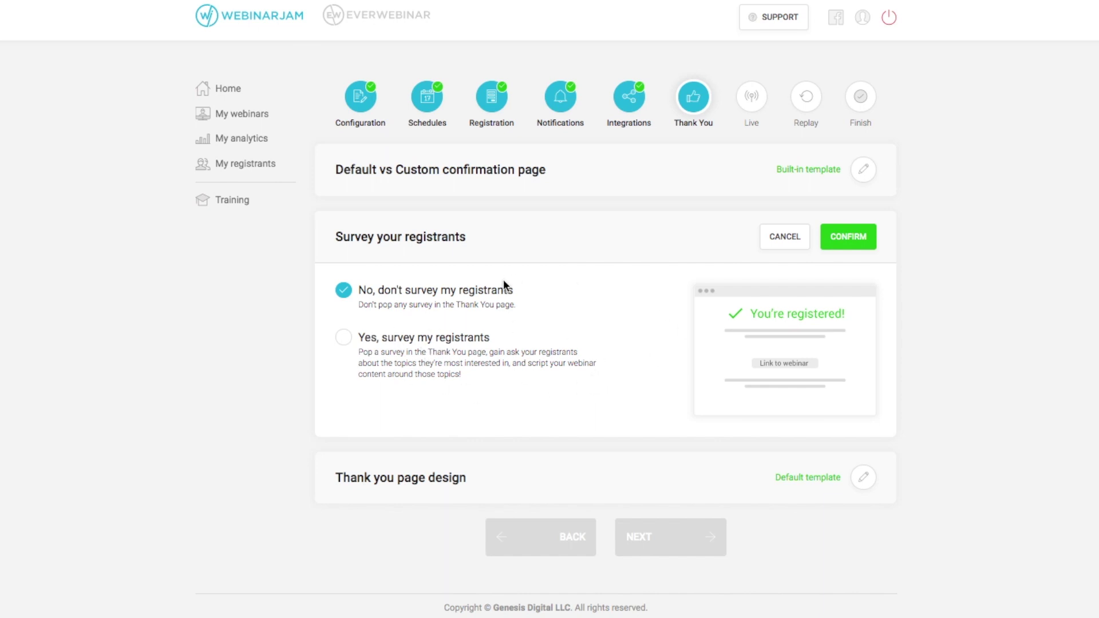
left_click(788, 241)
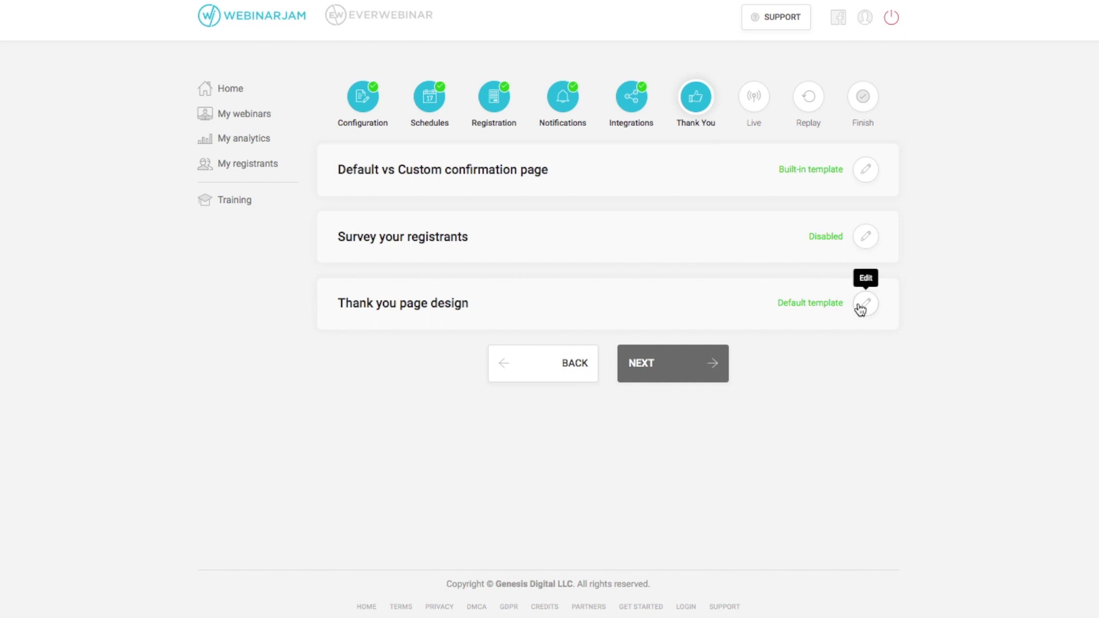
Open the thank you page design templates, and recheck and confirm WebinarJam's default confirmation page
left_click(860, 305)
scroll(913, 293, "down", 3)
scroll(912, 293, "up", 2)
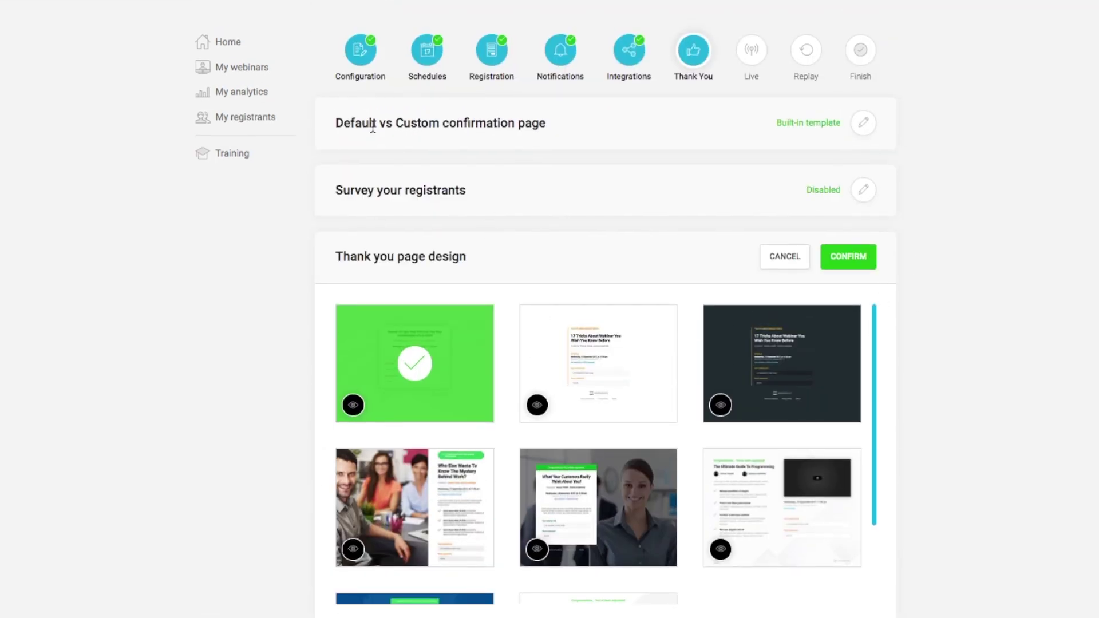
scroll(478, 368, "down", 1)
scroll(479, 368, "up", 1)
left_click(863, 123)
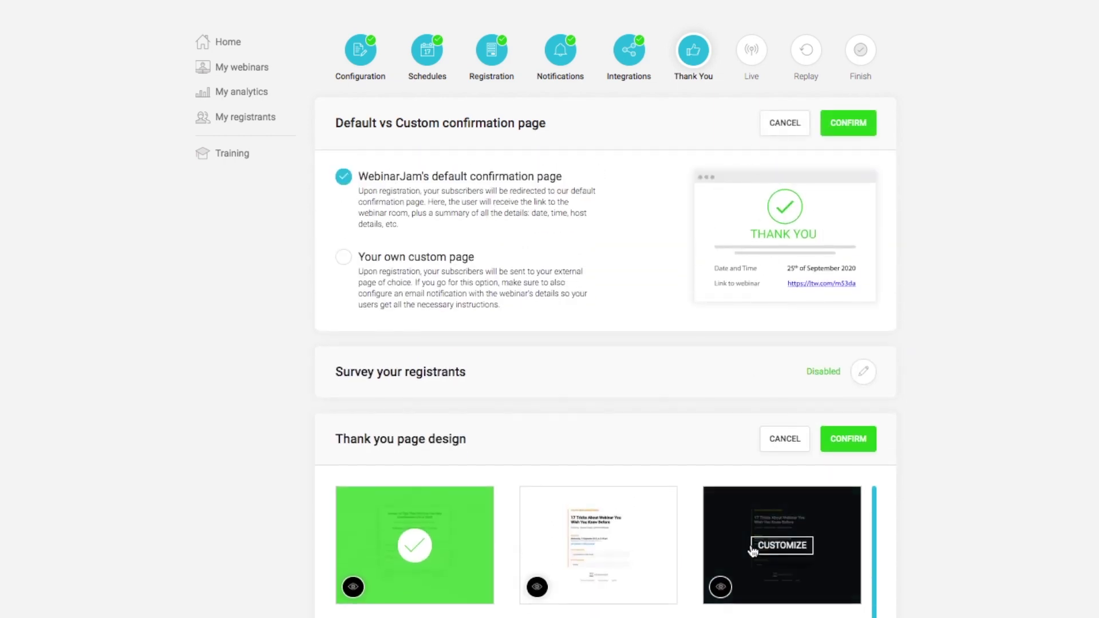
scroll(966, 535, "down", 3)
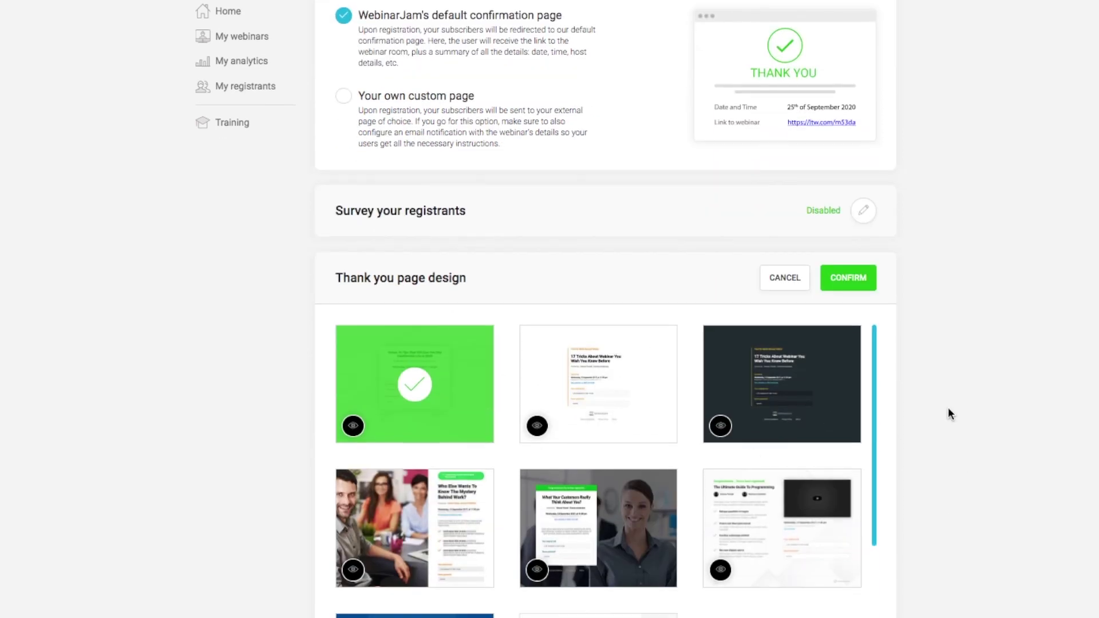
scroll(817, 384, "up", 3)
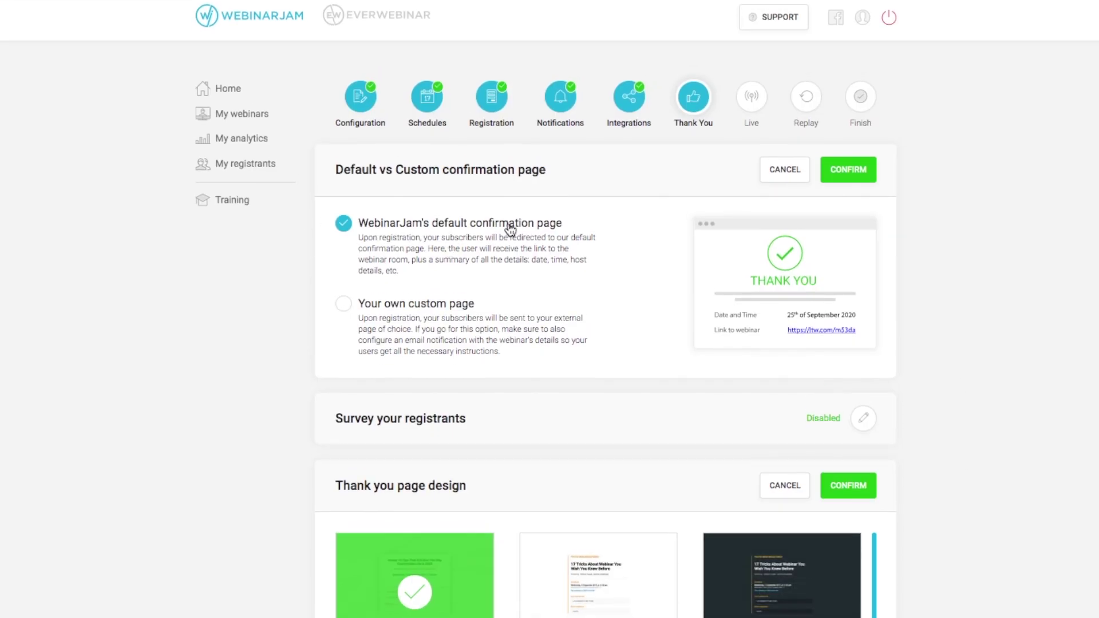
left_click(855, 169)
Preview the thank you page template with the office team photo, open it for customizing, save it and confirm the design
scroll(944, 337, "down", 3)
scroll(507, 282, "down", 2)
scroll(507, 282, "up", 3)
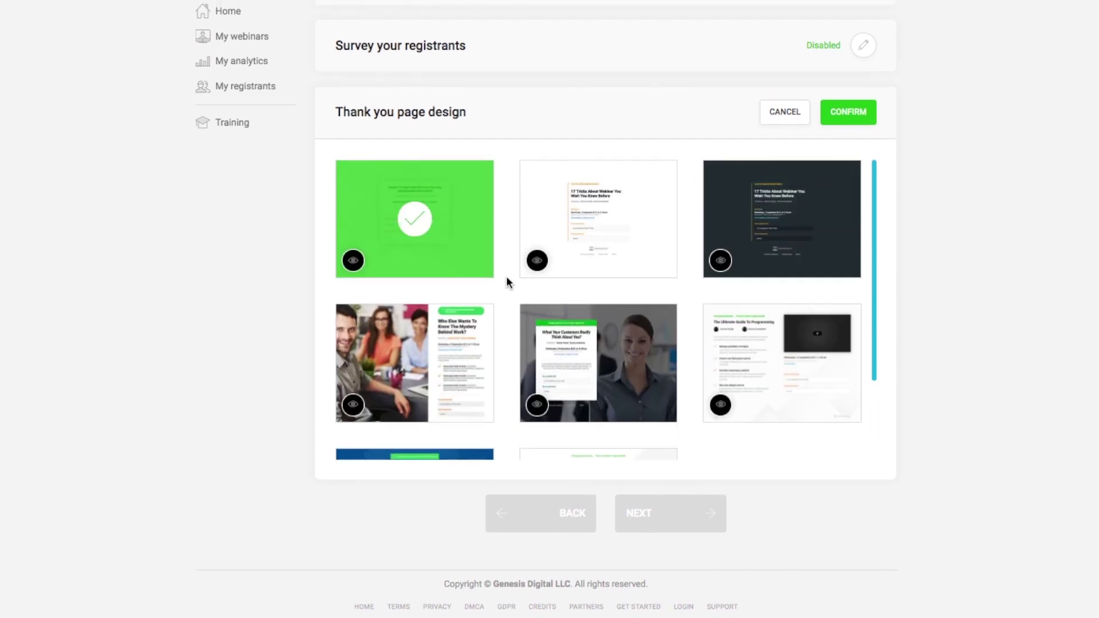
left_click(352, 404)
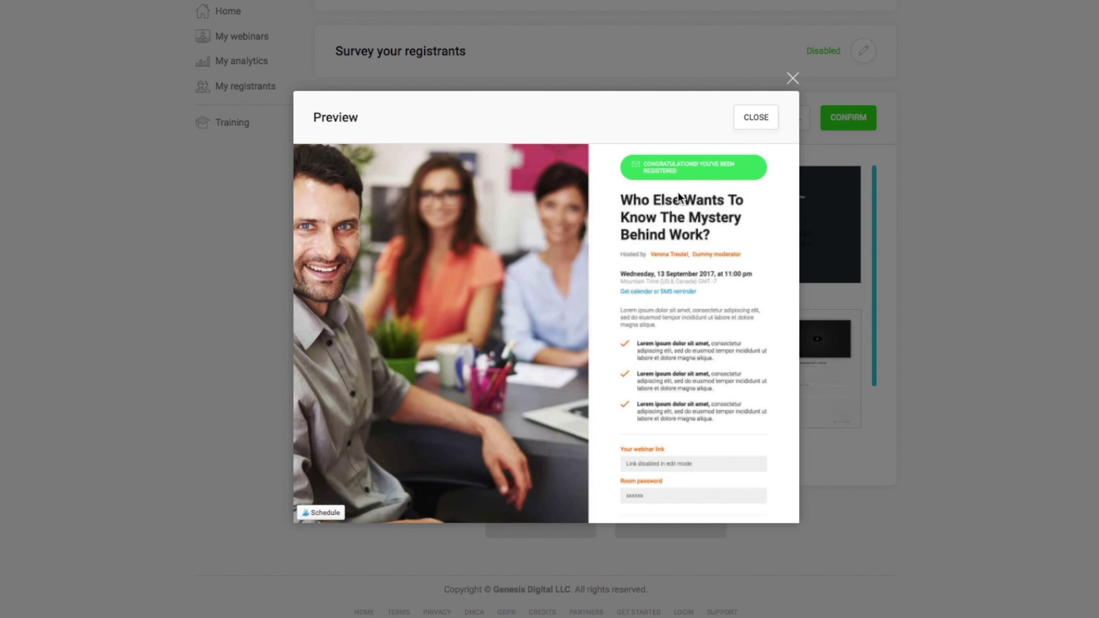
left_click(791, 85)
left_click(425, 369)
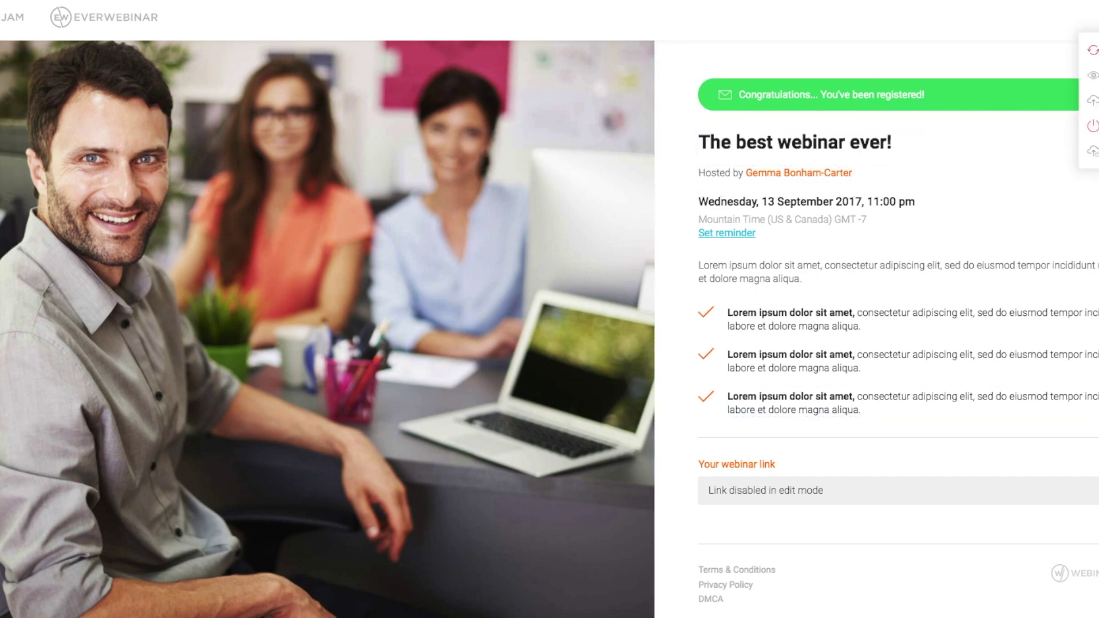
left_click(1093, 151)
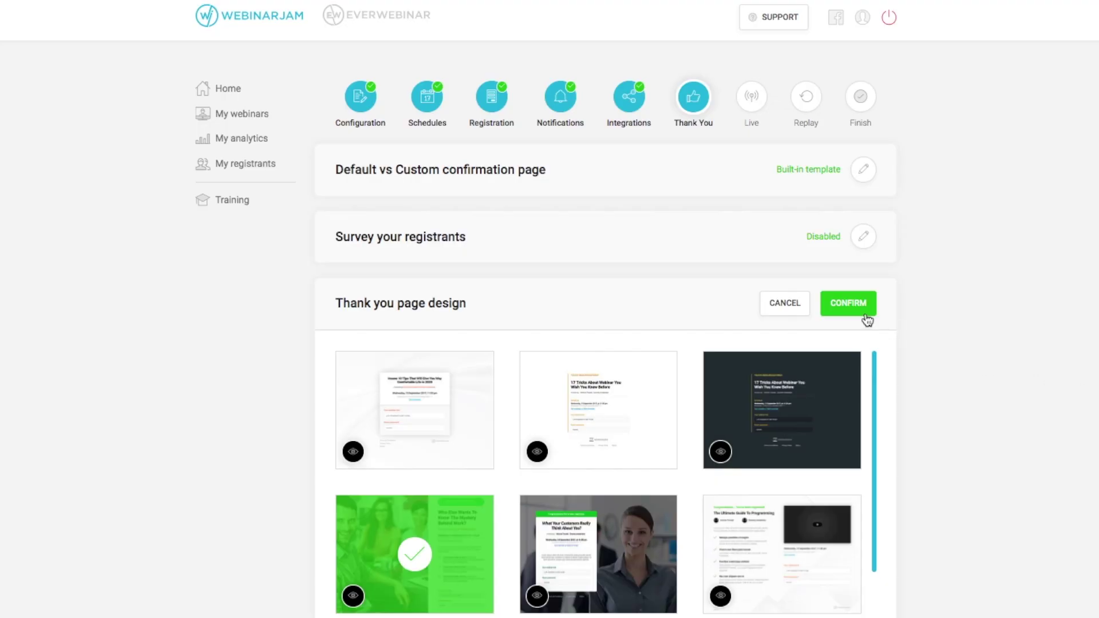
left_click(862, 312)
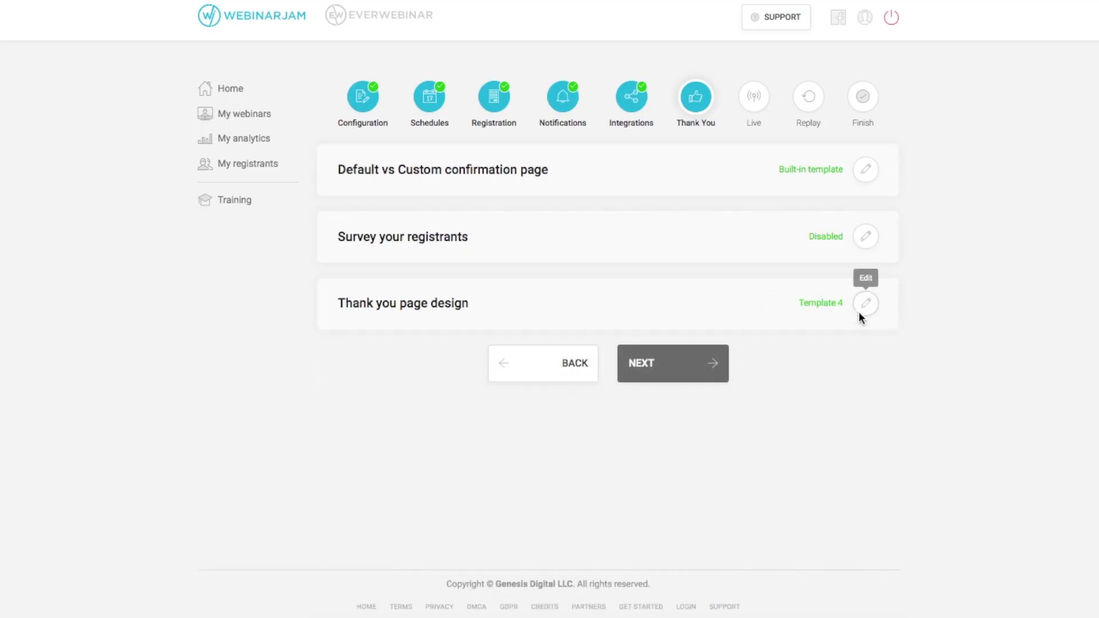
Proceed to the Live stage and open the countdown page design templates
left_click(679, 363)
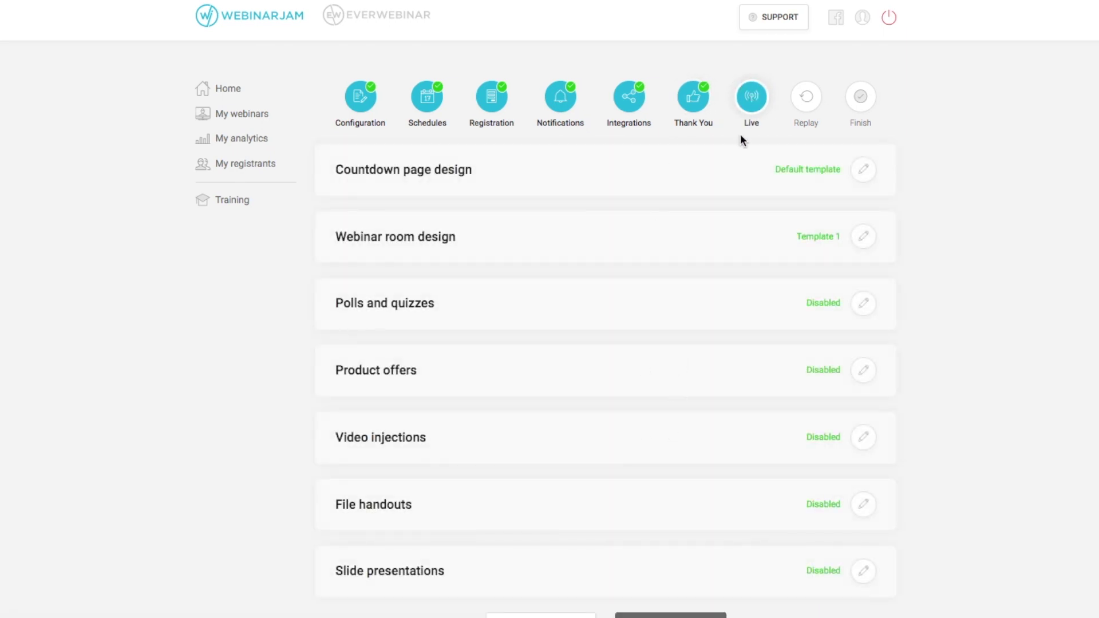
scroll(599, 458, "down", 3)
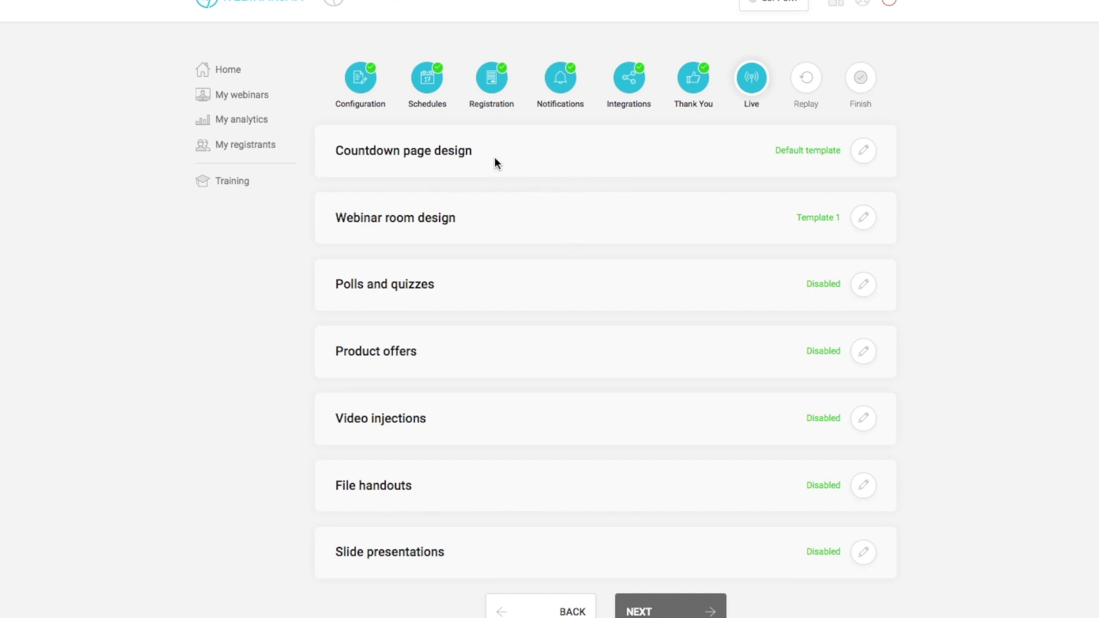
left_click(854, 157)
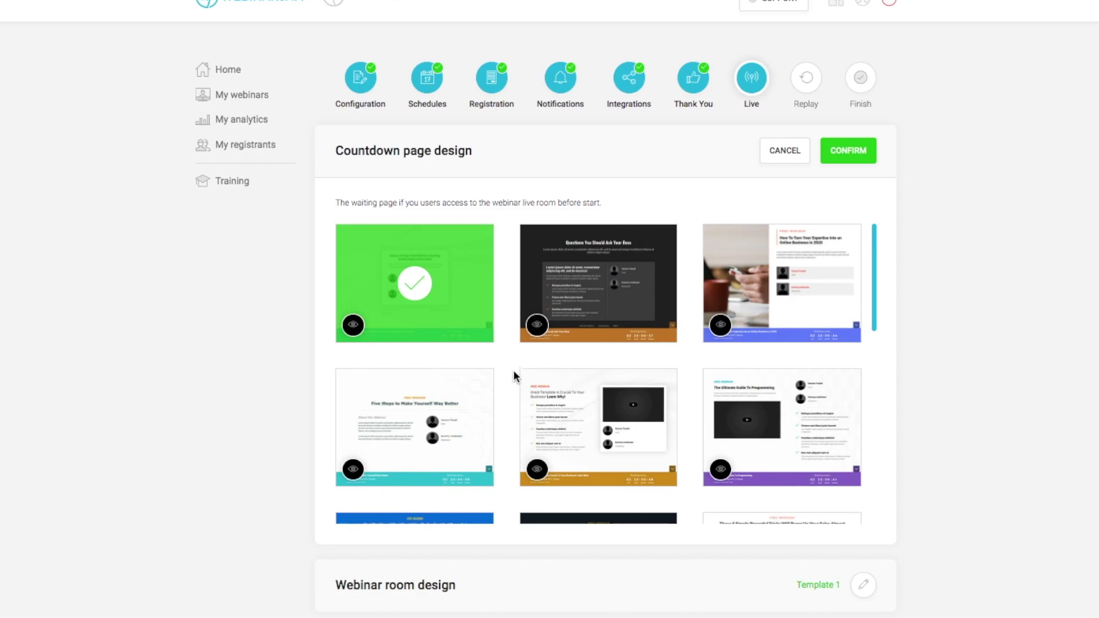
Preview the first, third and fifth countdown page templates, and confirm the first template as the design
left_click(353, 324)
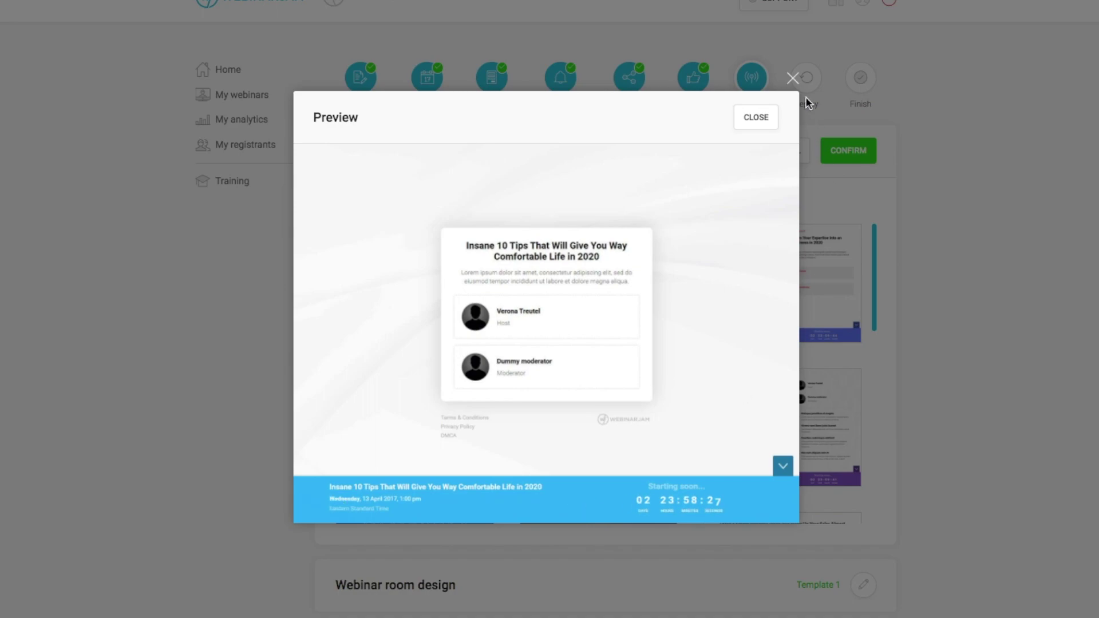
left_click(792, 78)
left_click(721, 325)
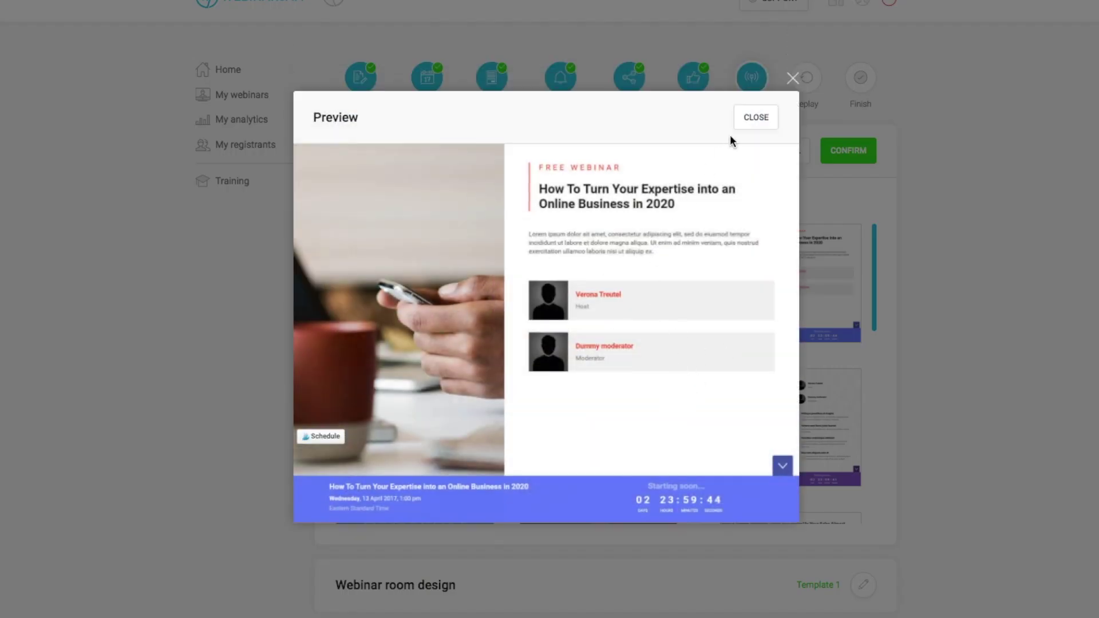
left_click(793, 78)
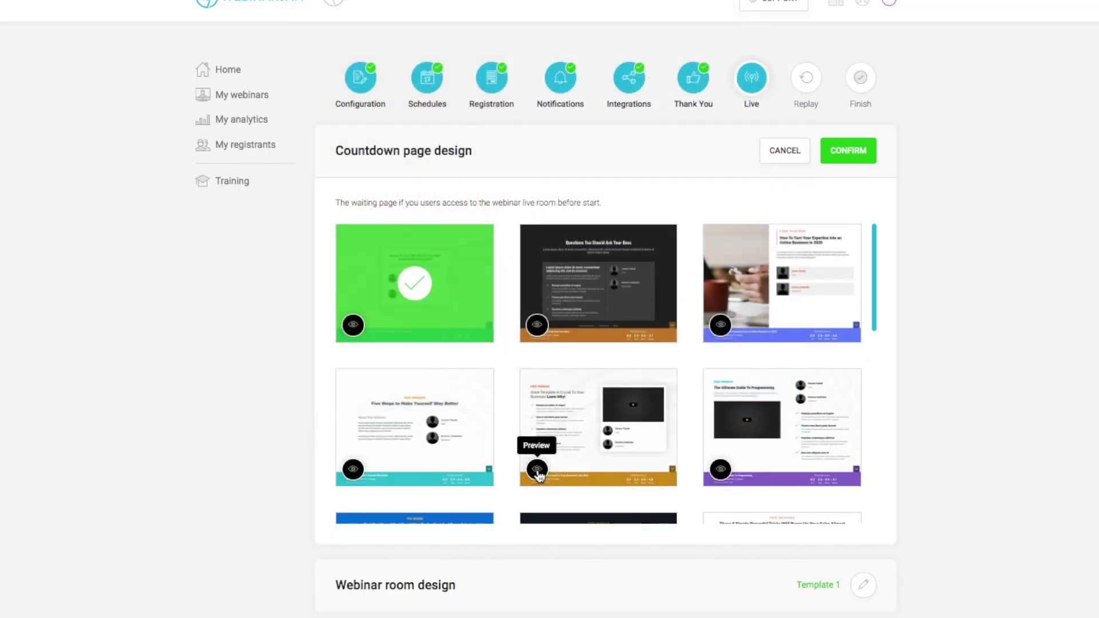
left_click(537, 469)
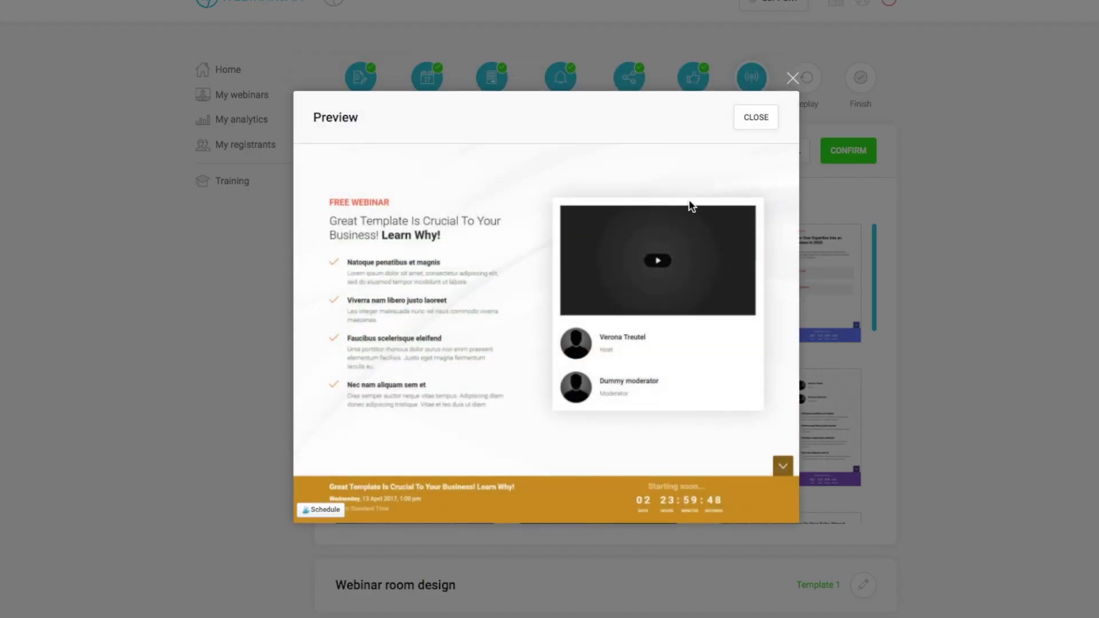
left_click(793, 78)
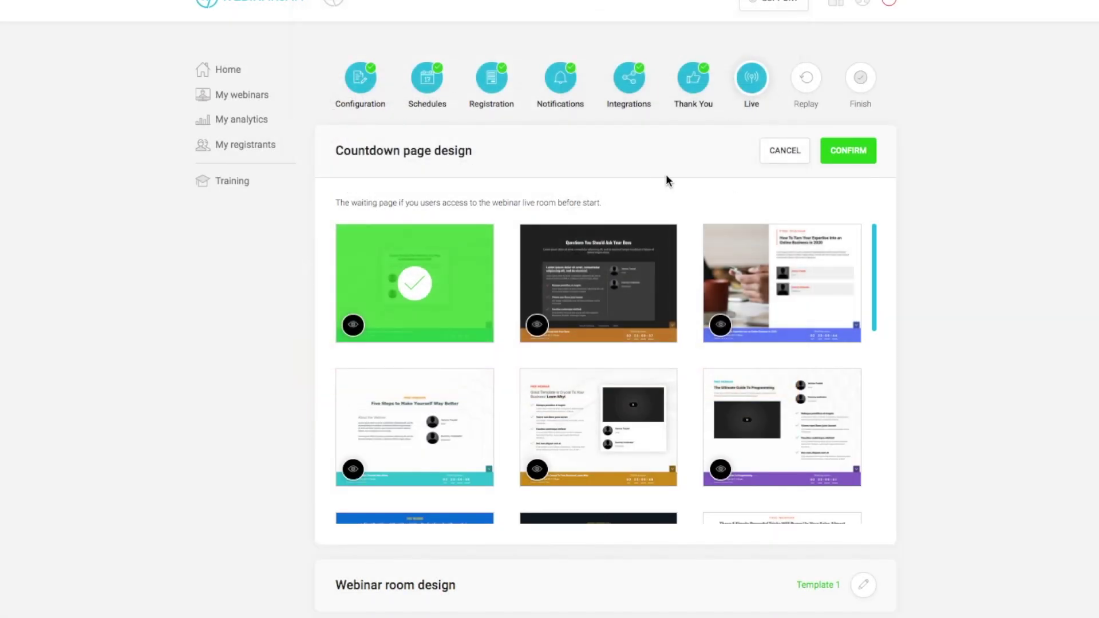
left_click(861, 153)
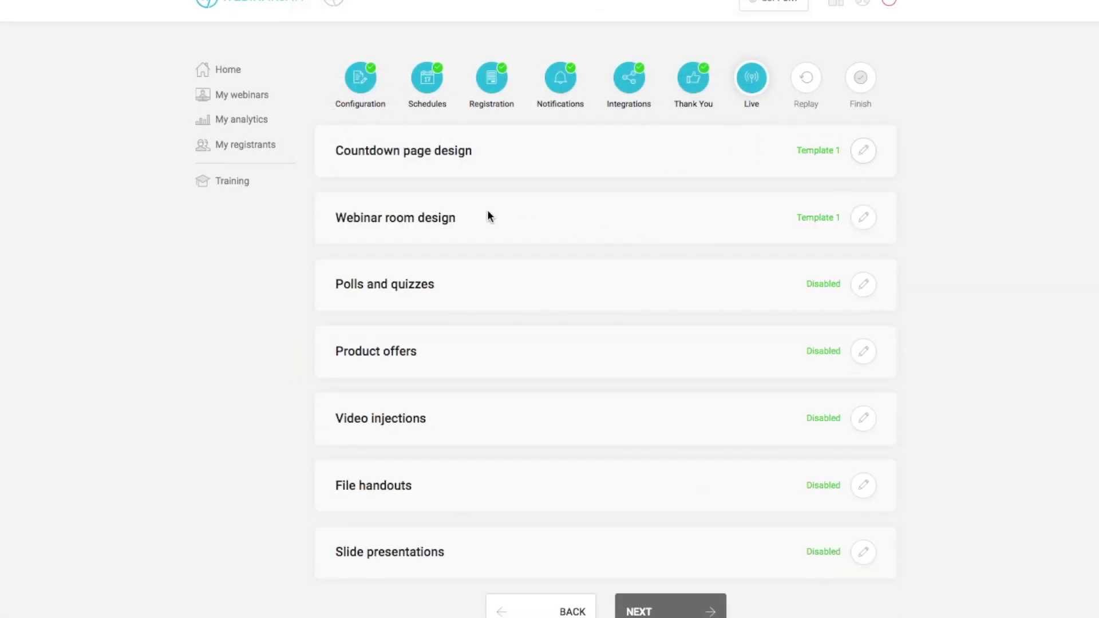
Preview the dark grey-and-yellow and light grey webinar room designs, and confirm the maroon-and-pink Template 4 for the room
left_click(863, 218)
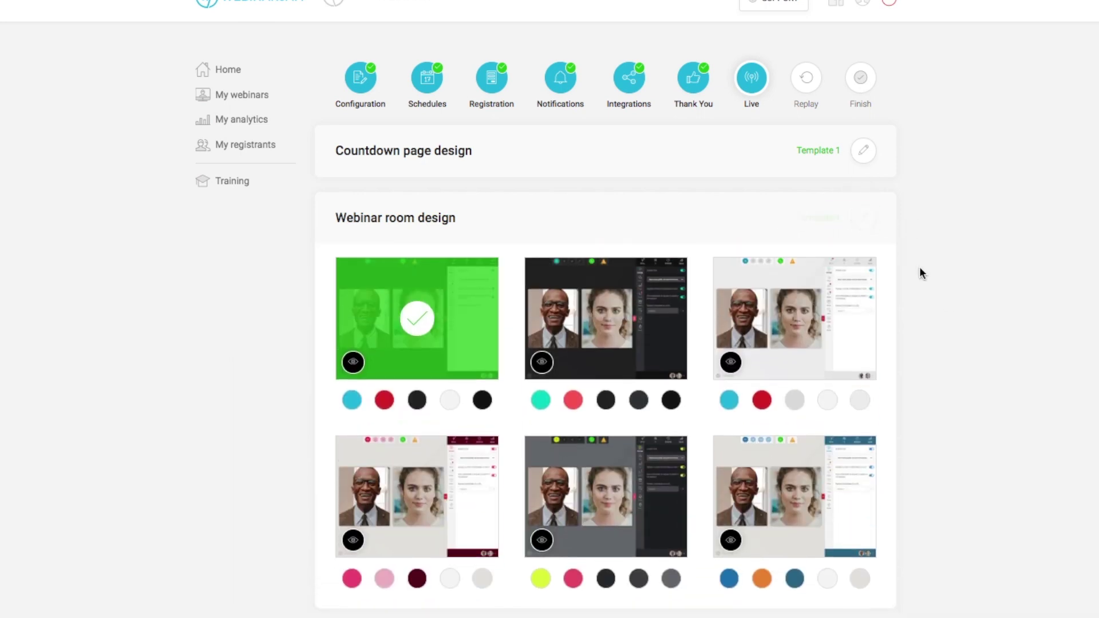
scroll(940, 299, "down", 3)
scroll(512, 366, "up", 1)
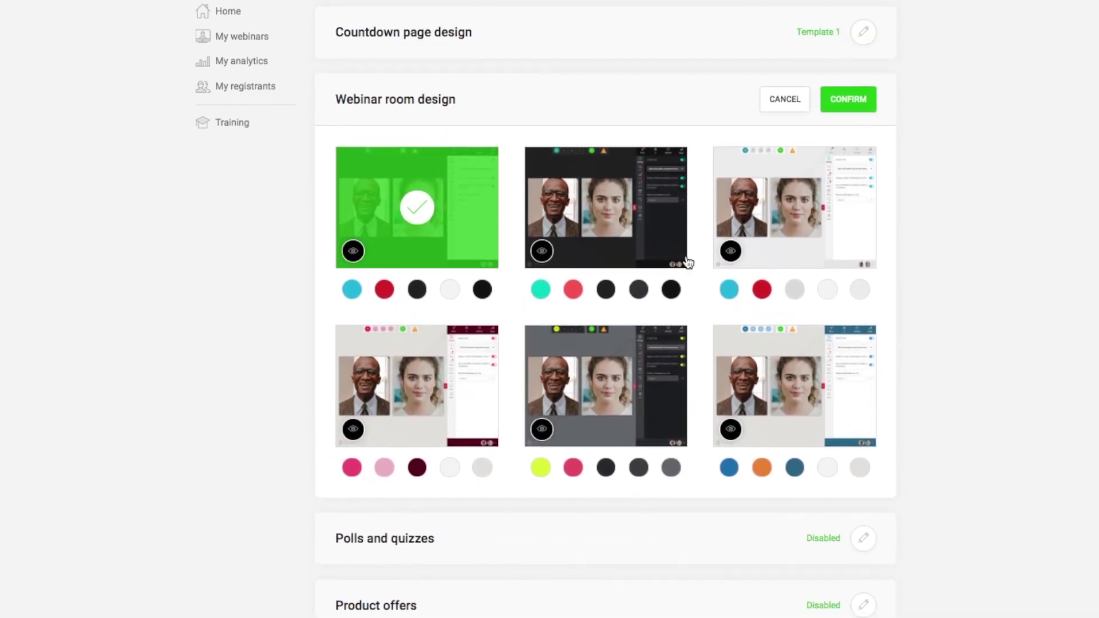
mouse_move(600, 195)
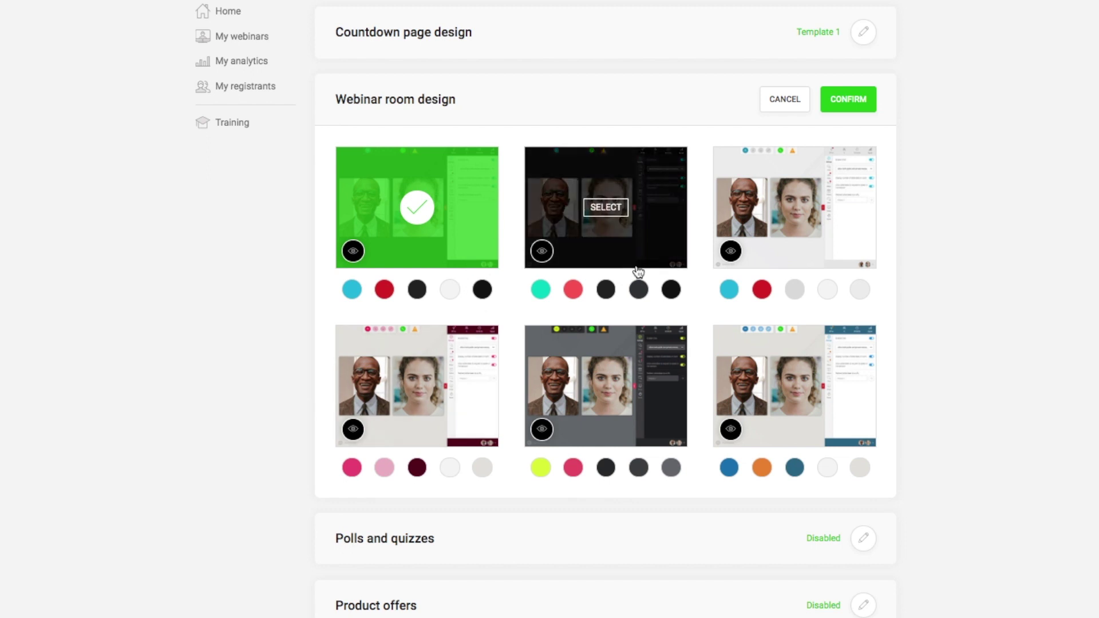
mouse_move(790, 263)
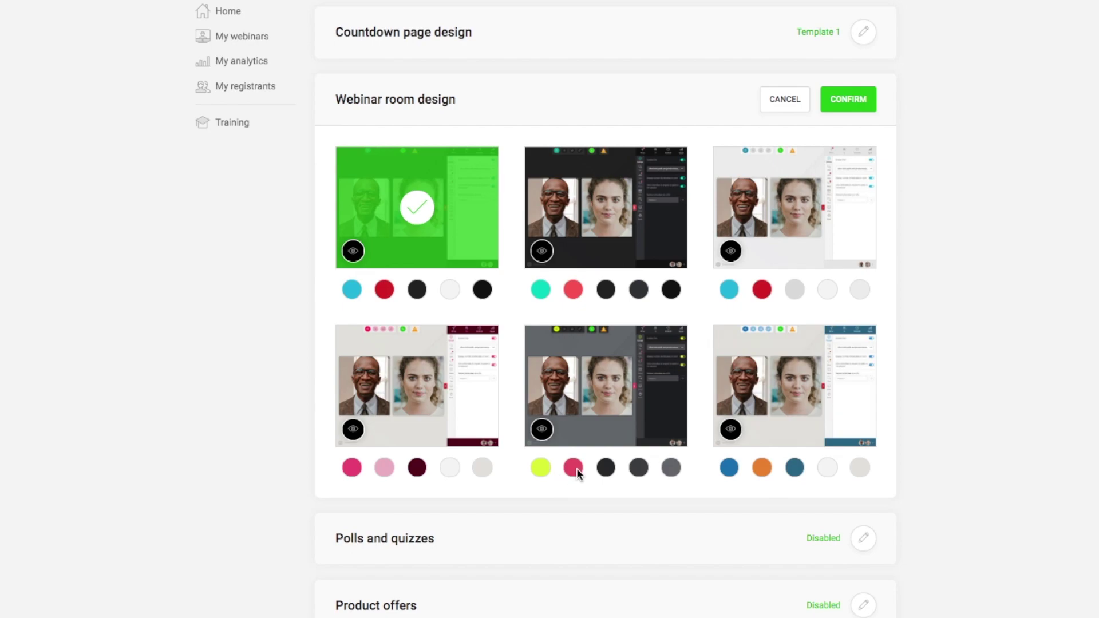
left_click(542, 429)
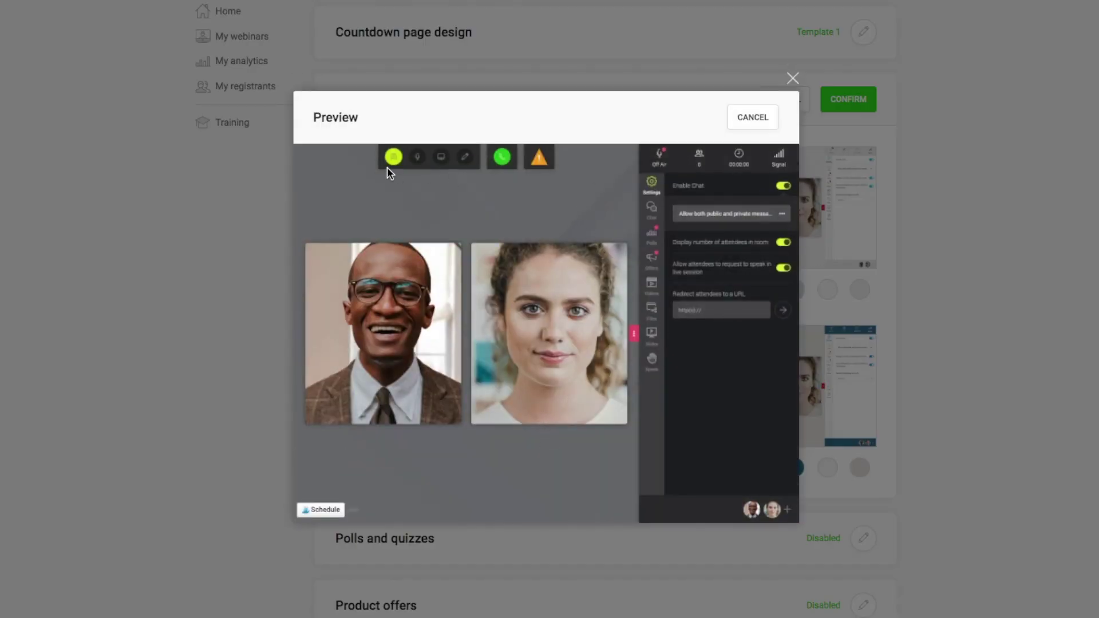
left_click(794, 79)
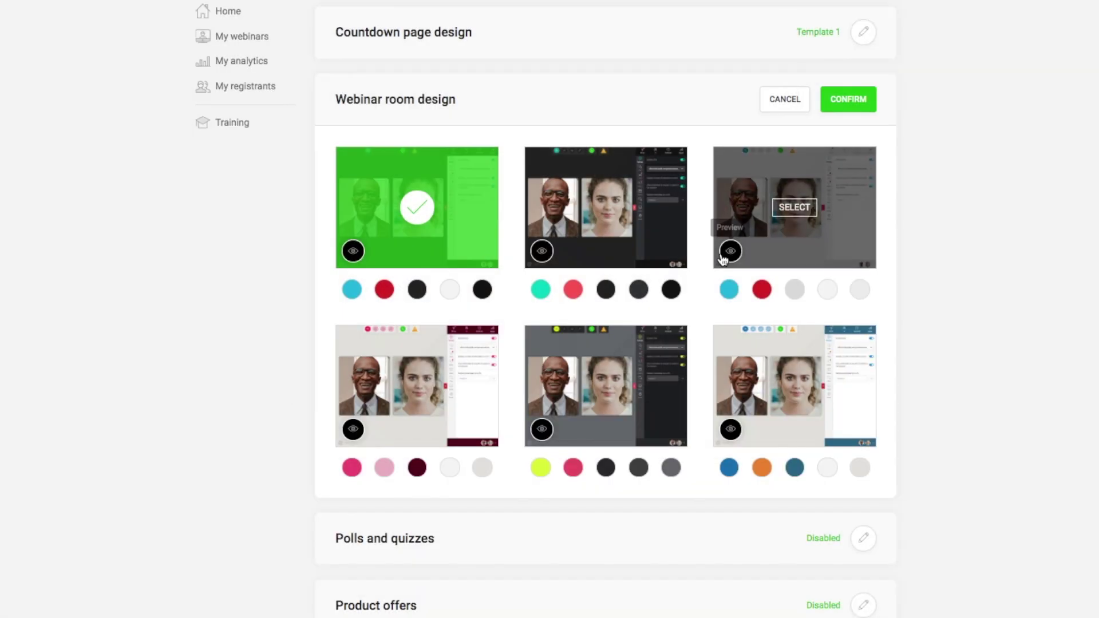
left_click(732, 251)
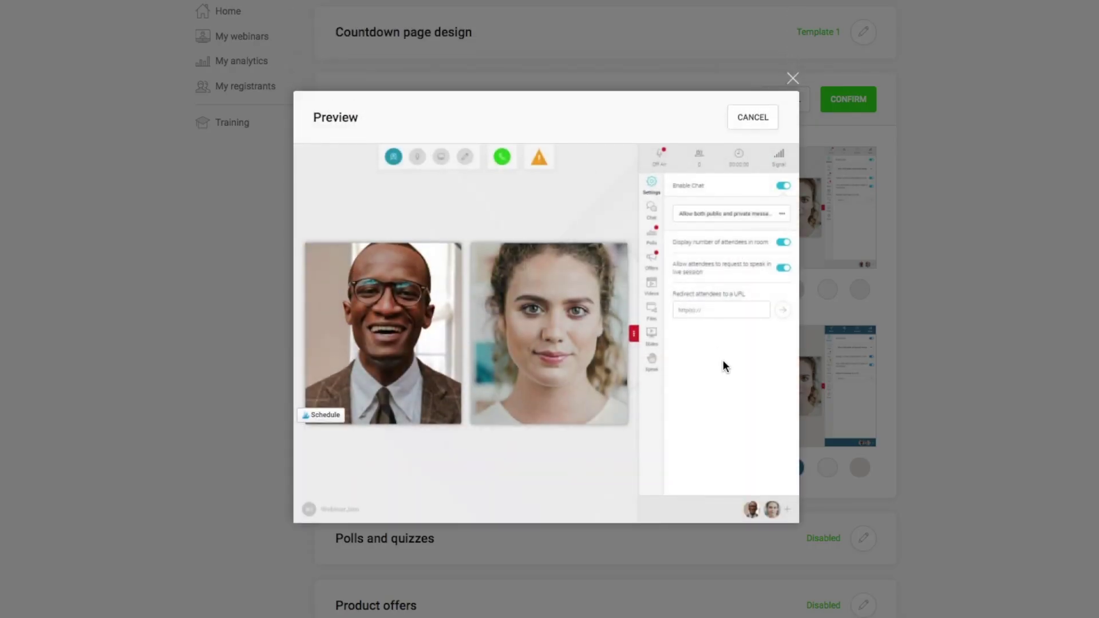
left_click(793, 80)
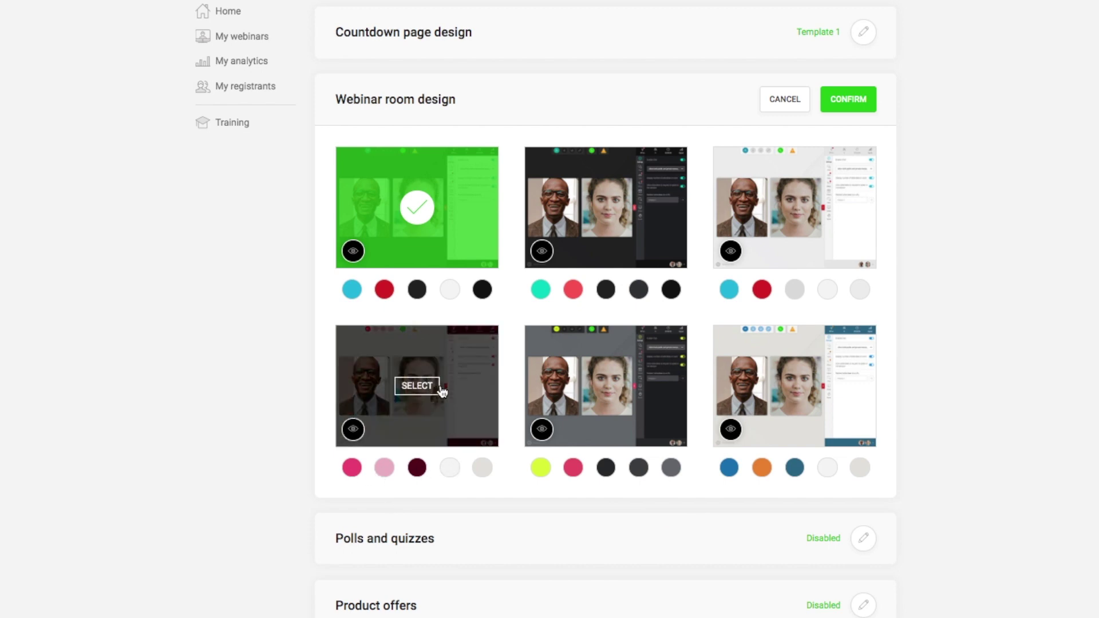
left_click(442, 388)
left_click(844, 98)
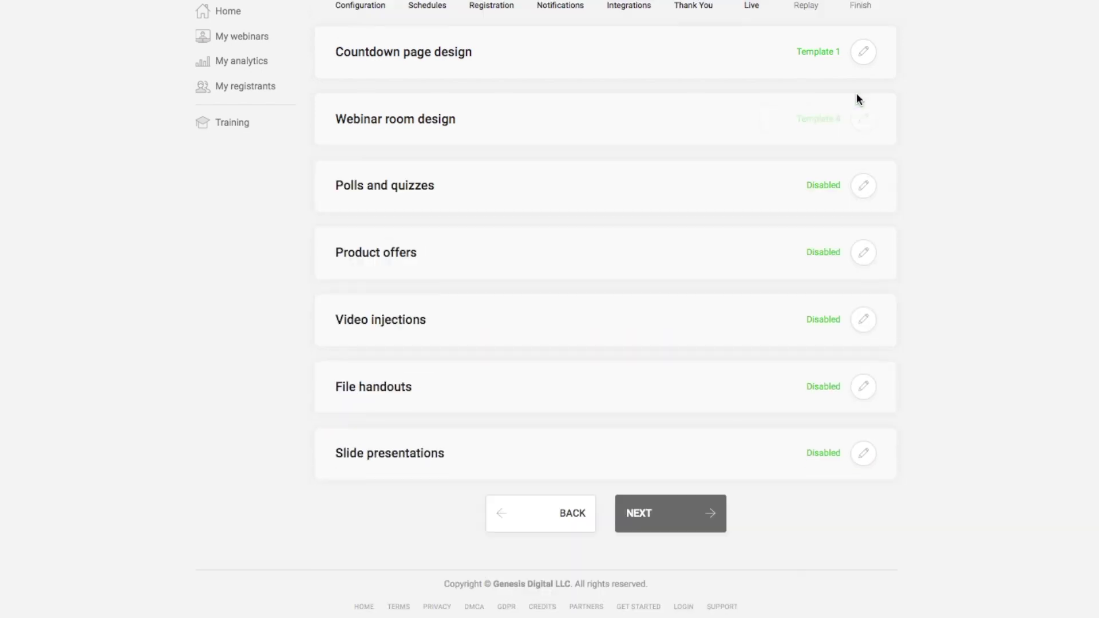
Check the polls and quizzes section without adding a poll, and start a new product offer
left_click(862, 187)
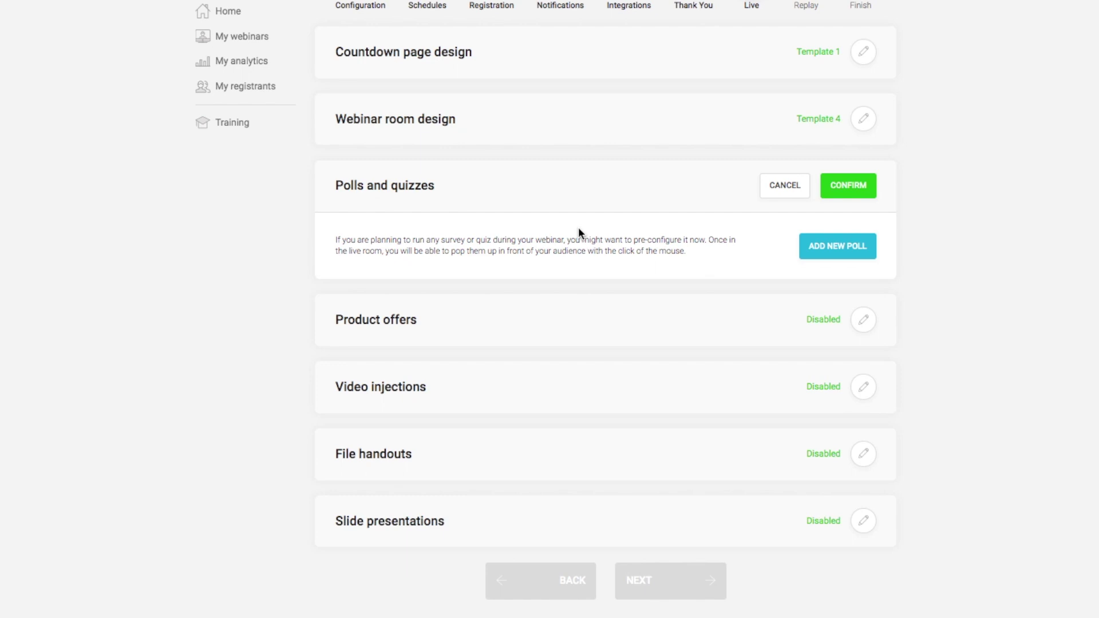
left_click(773, 186)
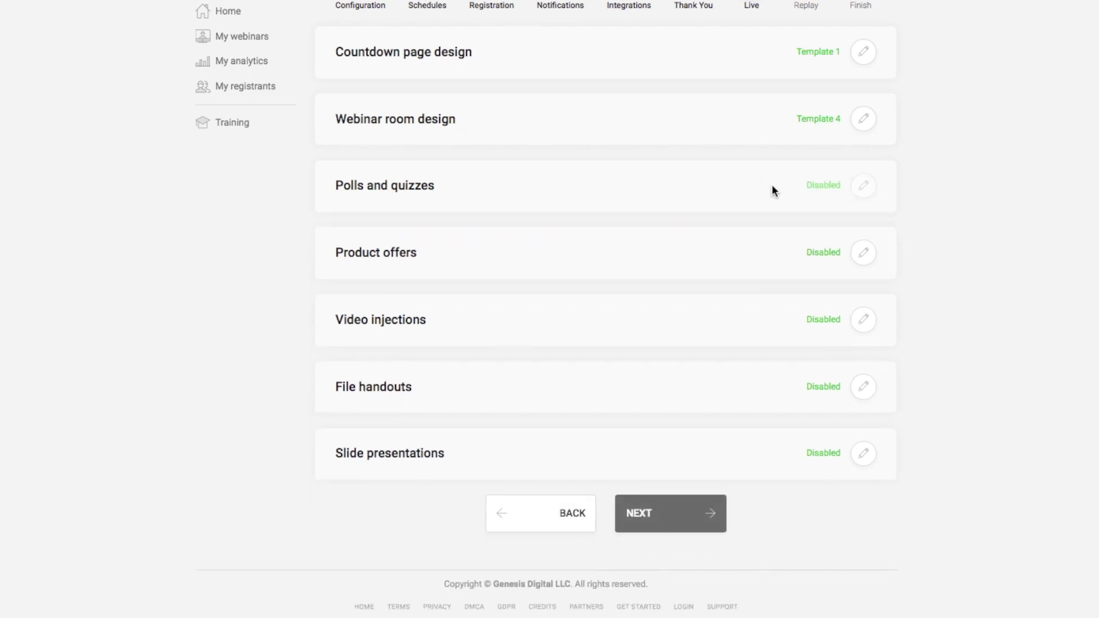
left_click(861, 256)
scroll(565, 277, "down", 2)
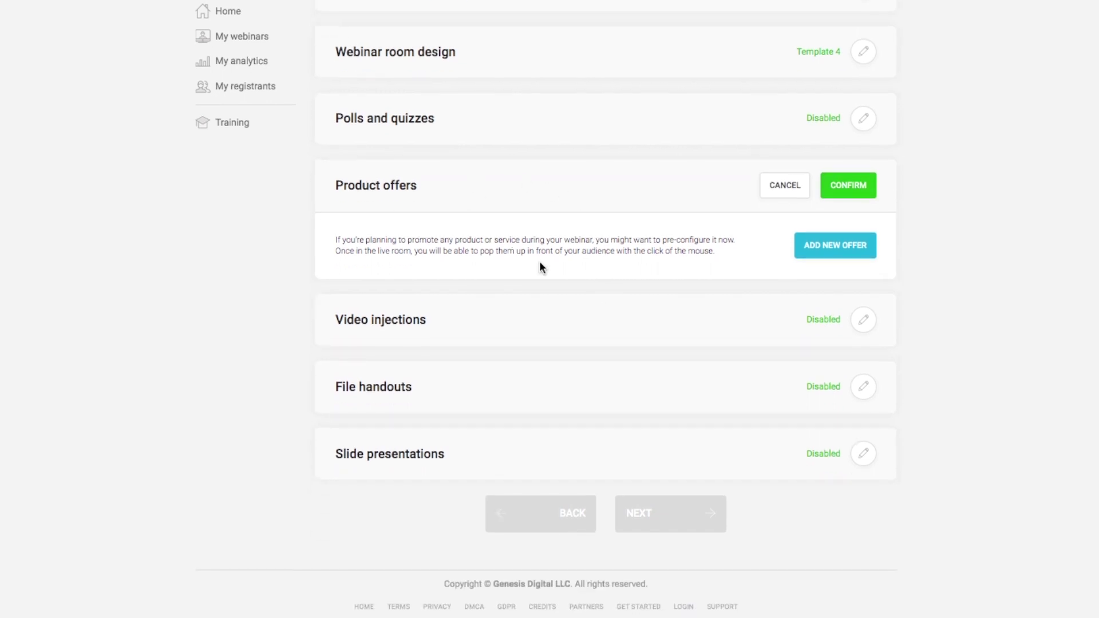
left_click(824, 247)
scroll(550, 338, "down", 2)
scroll(551, 337, "up", 2)
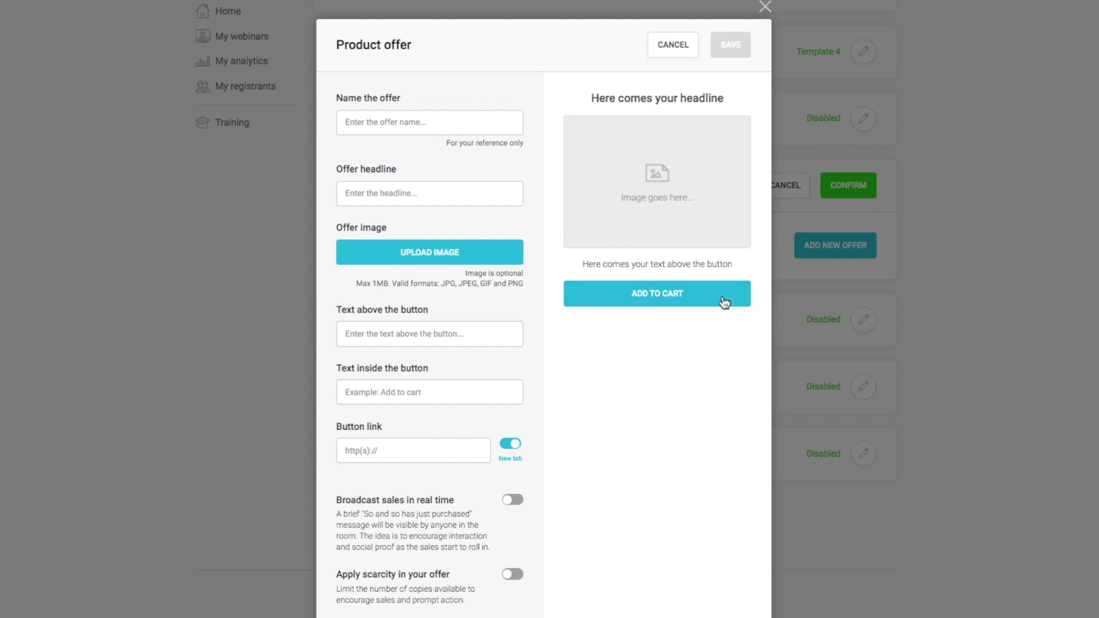
Name the product offer with the host's first name followed by "'s Online Course", and set its headline to "Course Creator School"
left_click(482, 122)
type("Gemm")
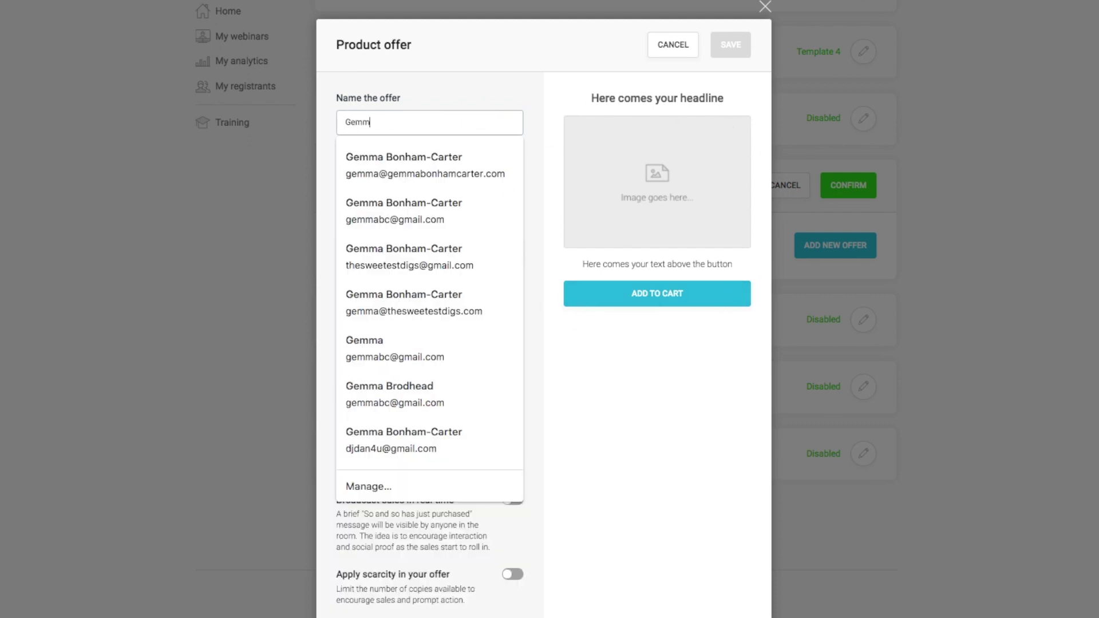
type("a's Online Course")
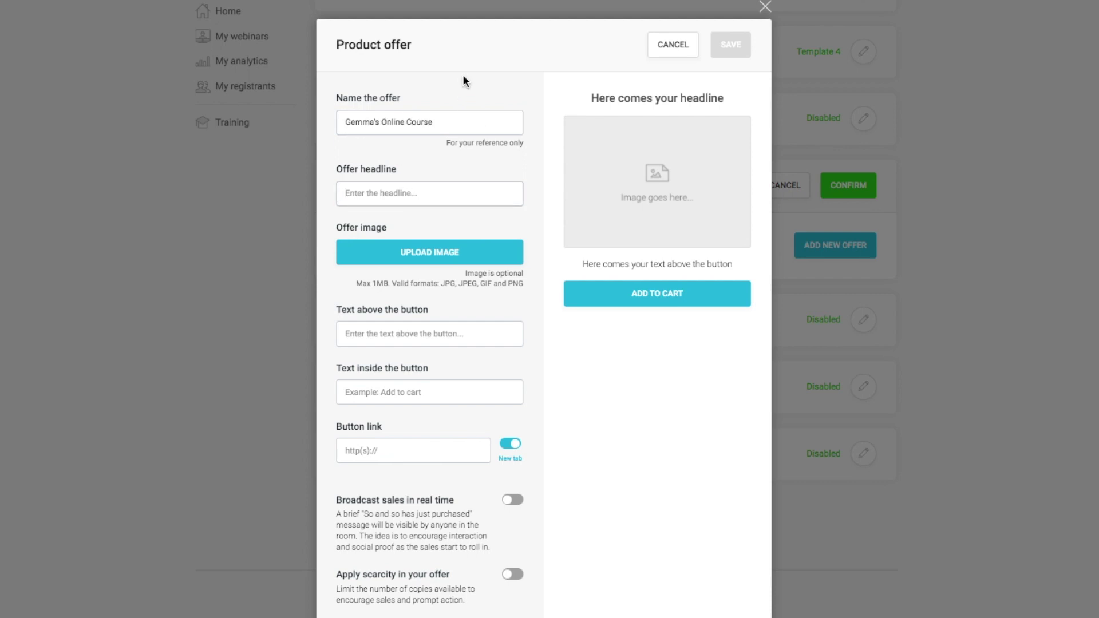
type("Course Creato")
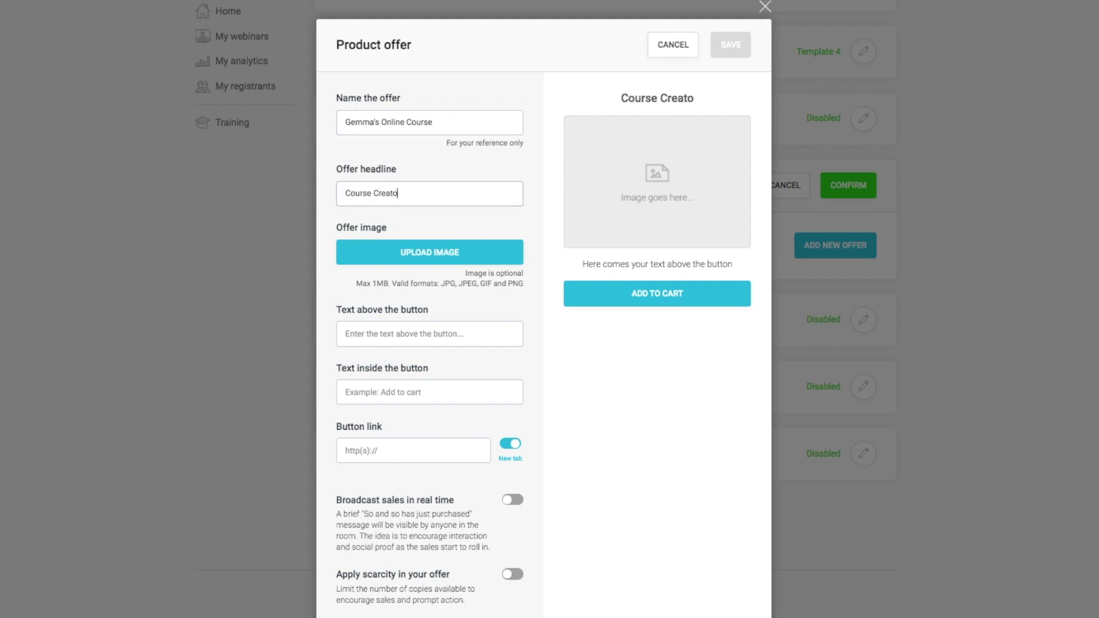
type("r School")
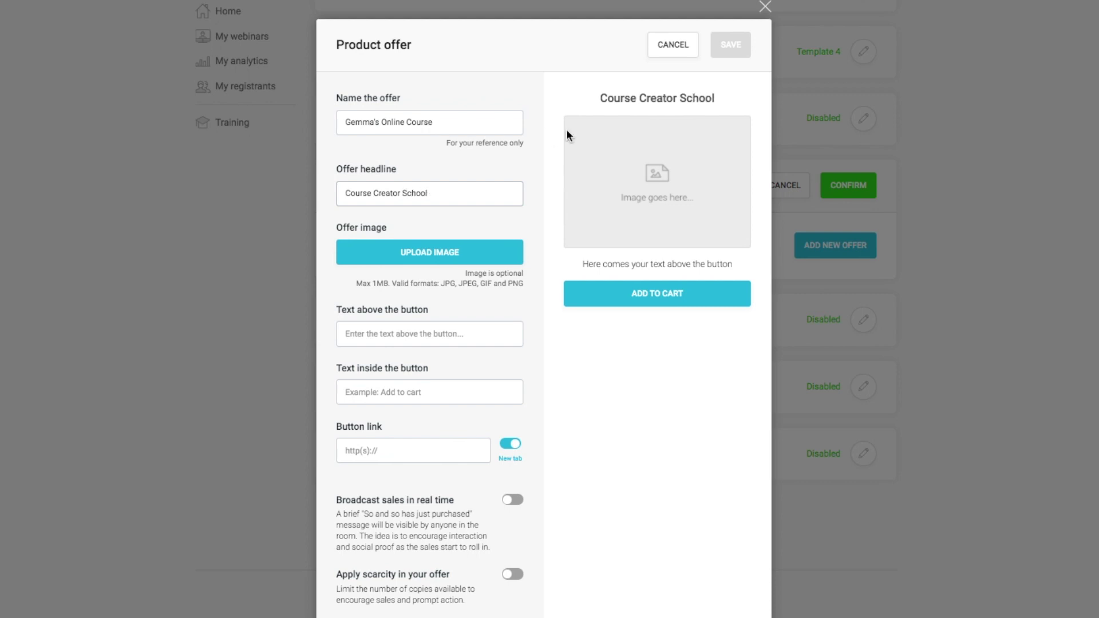
Upload the picture GBC-pic as the offer image
left_click(447, 259)
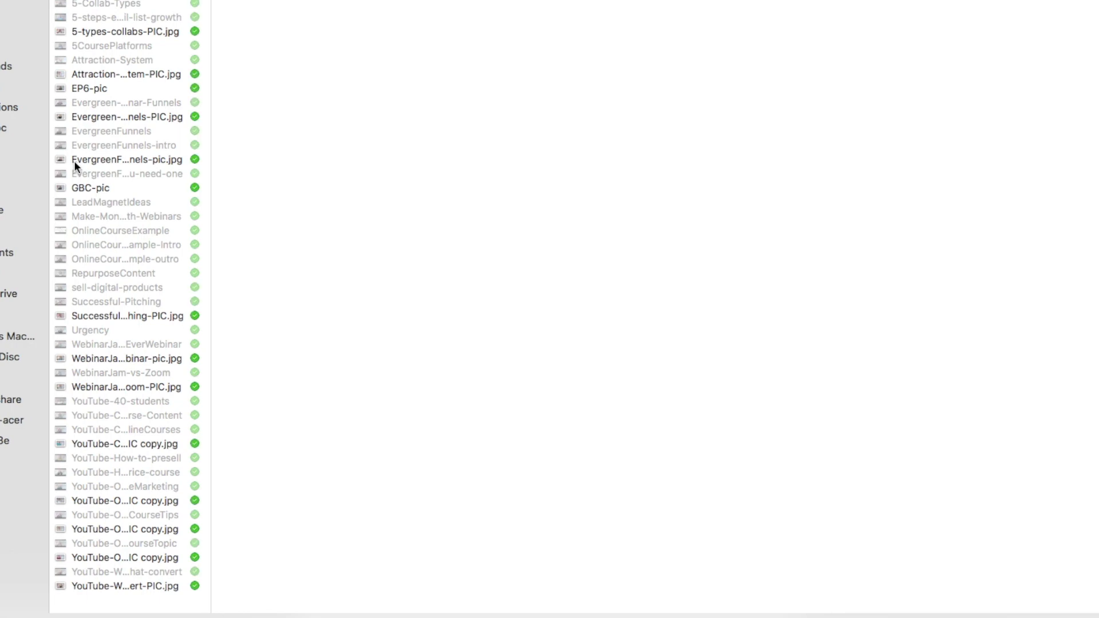
left_click(129, 192)
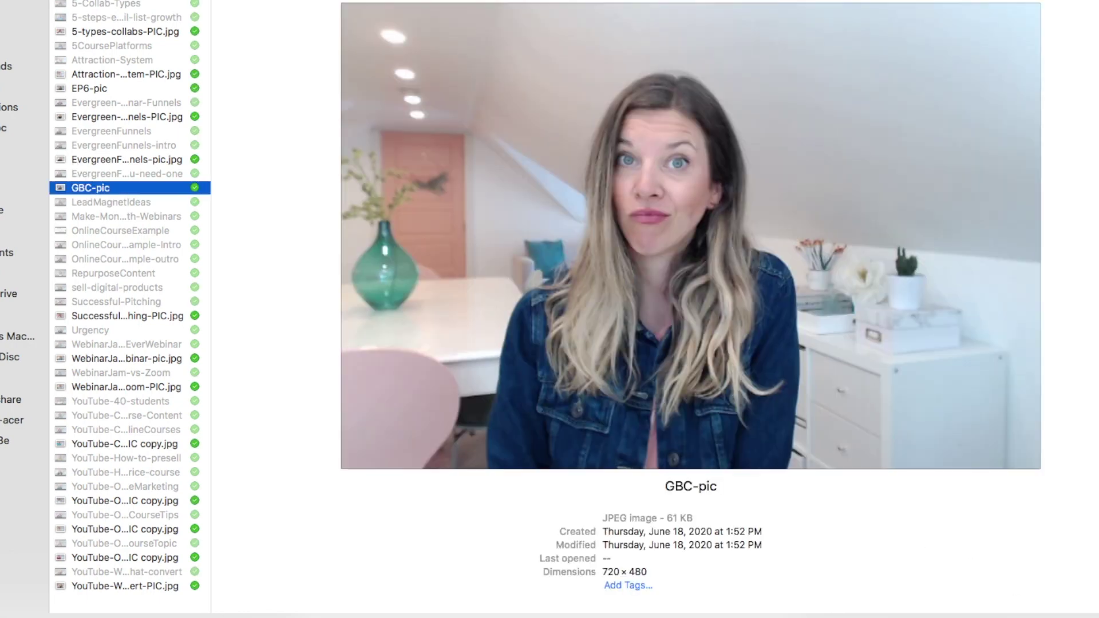
key("Return")
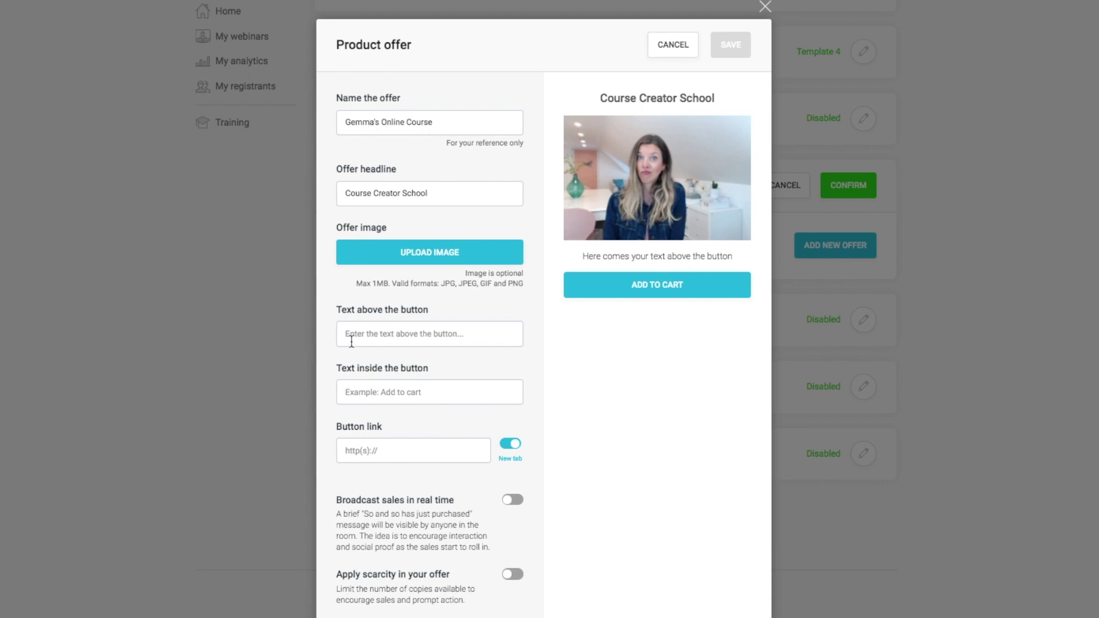
Set the text above the offer button to "the best program for new course creators" and the button text to "BUY HERE"
left_click(462, 334)
type("the")
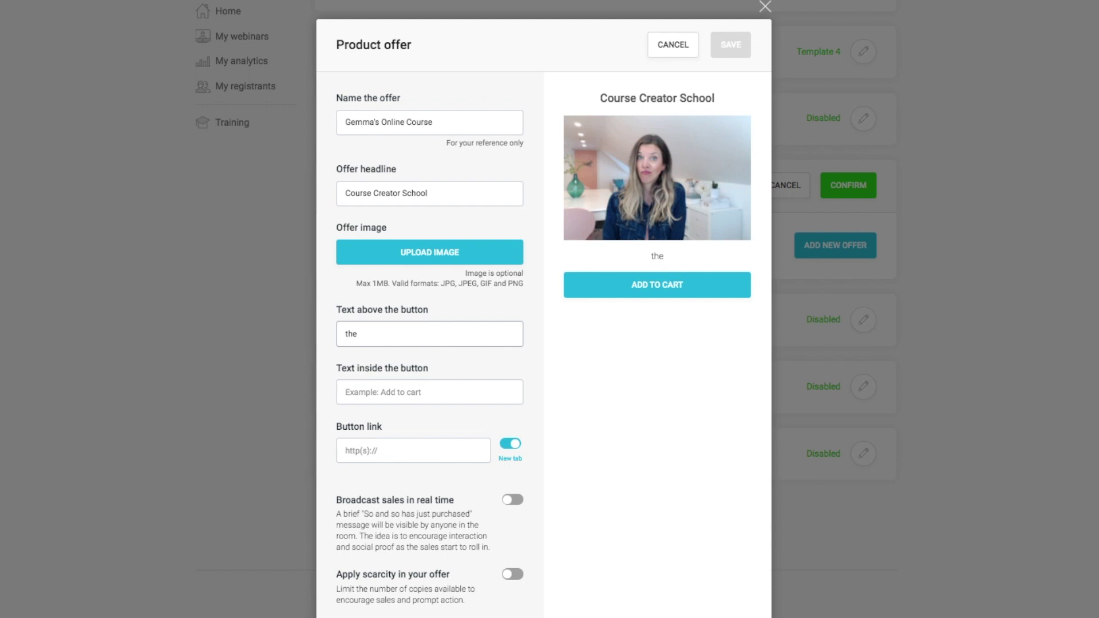
type(" best program for new course creators")
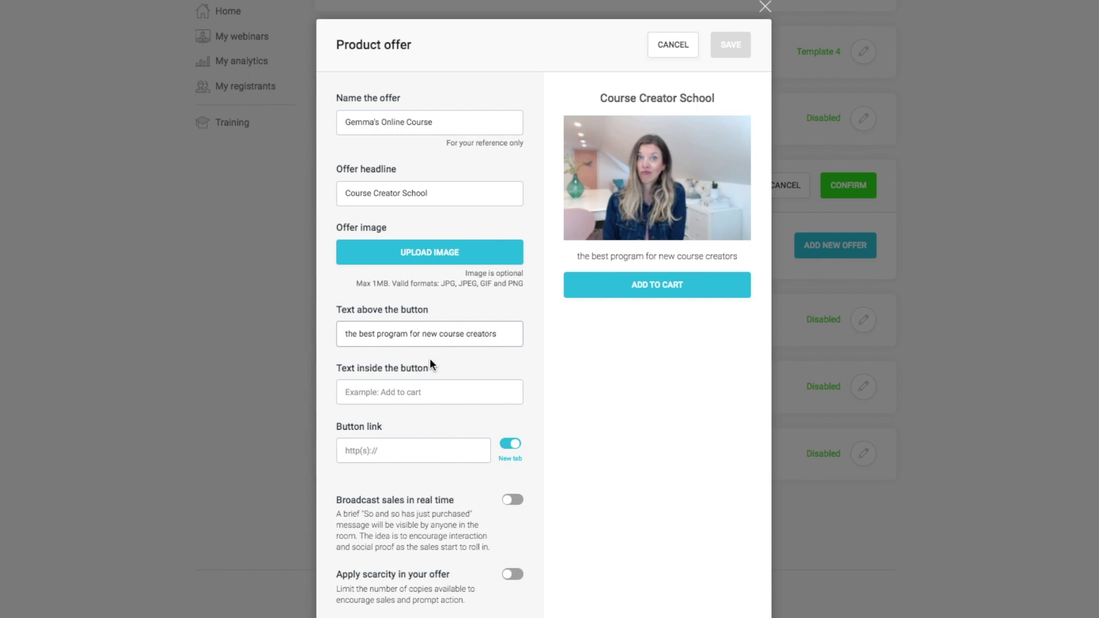
left_click(398, 395)
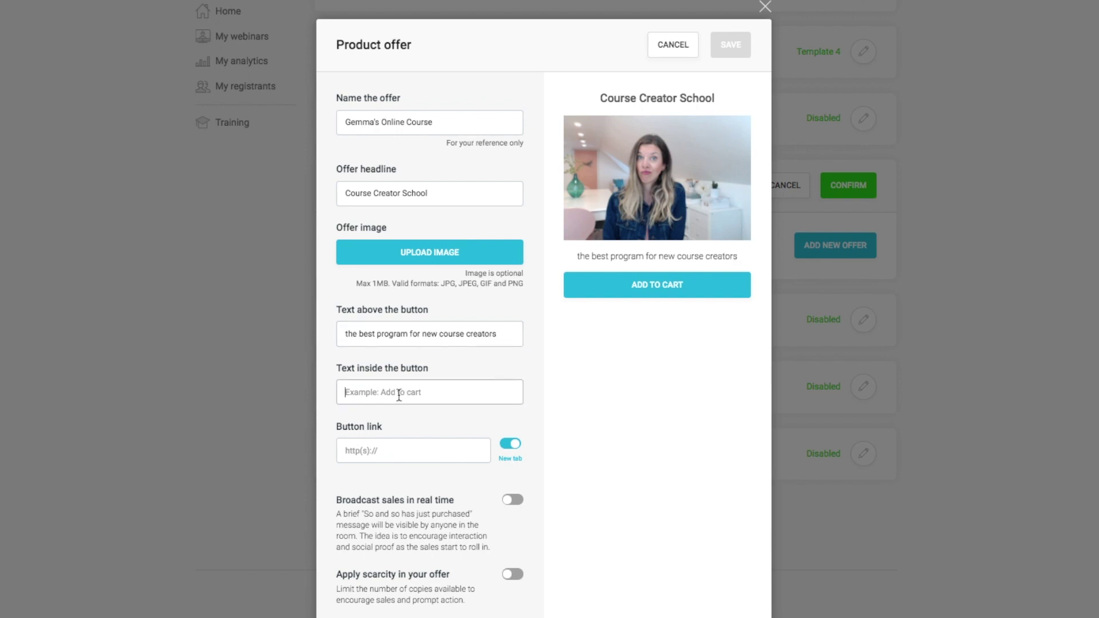
type("BUY HERE")
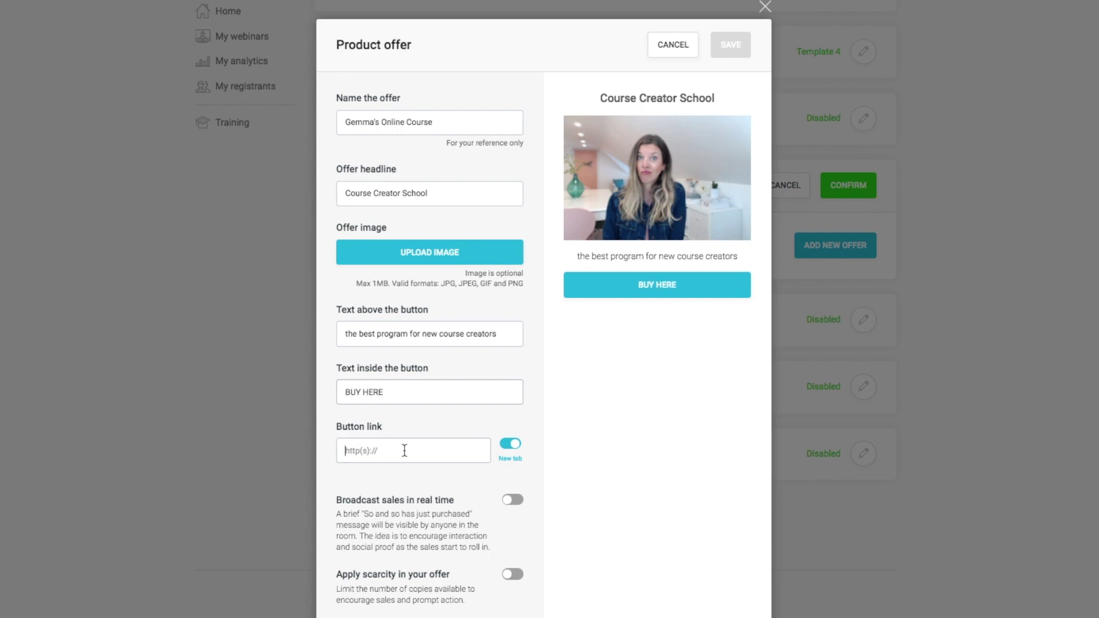
Try the urgency countdown and a scarcity limit on the offer, with 39 and then 20 available units
left_click(367, 448)
scroll(390, 453, "down", 3)
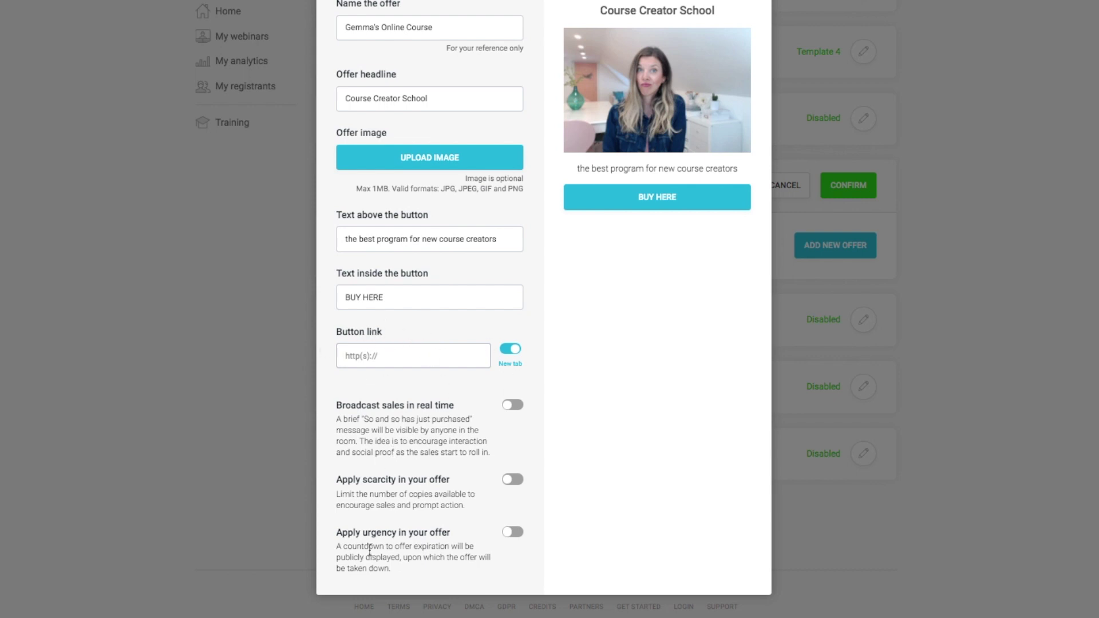
left_click(512, 531)
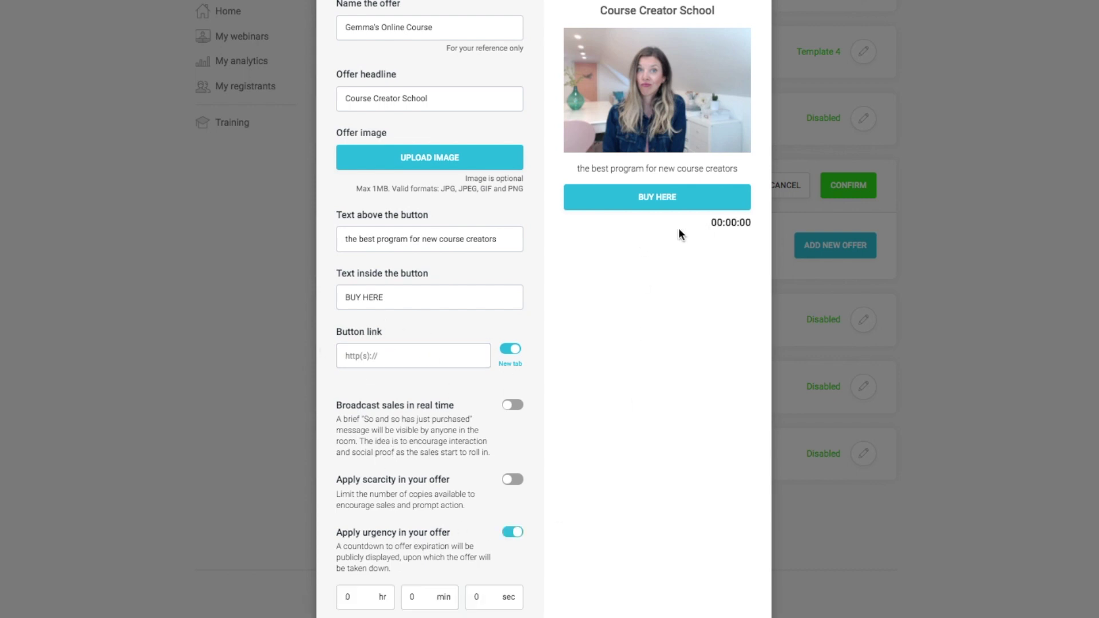
left_click(512, 480)
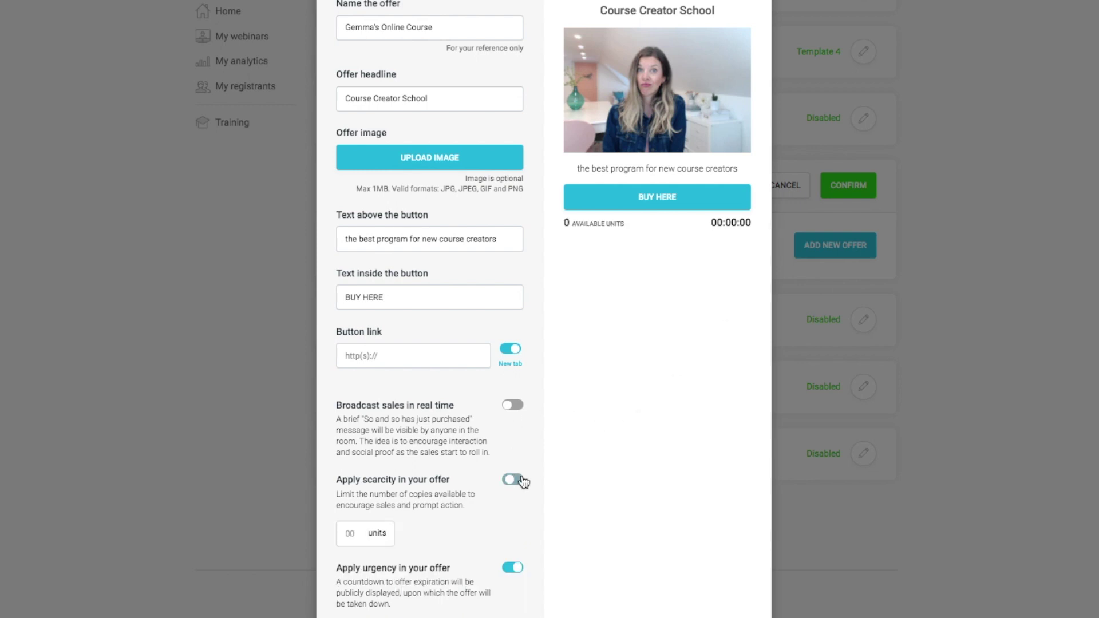
left_click(349, 534)
type("39")
scroll(616, 408, "up", 2)
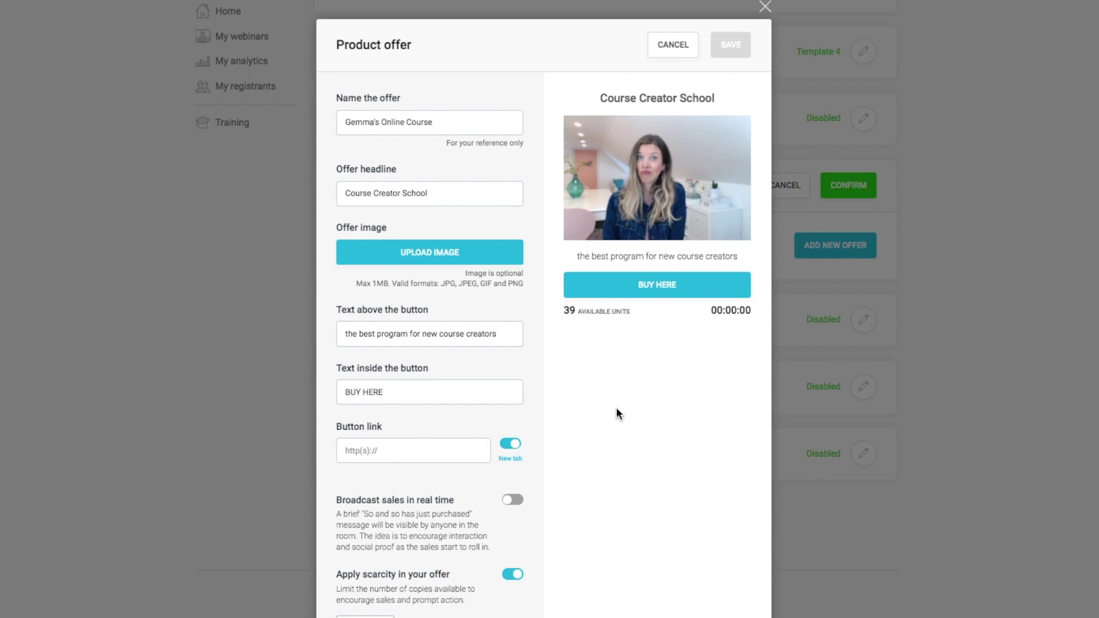
scroll(595, 414, "down", 3)
left_click_drag(356, 466, 319, 457)
type("20")
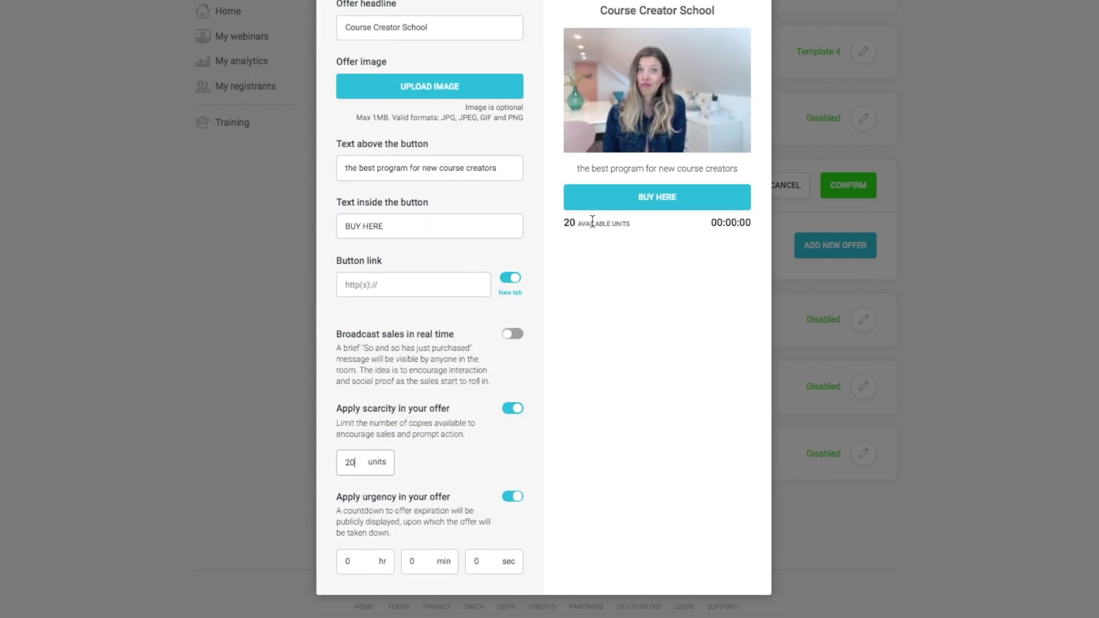
Toggle the real-time sales broadcast on and off, and turn off the offer's scarcity and urgency options
left_click(512, 334)
left_click(512, 334)
left_click(512, 408)
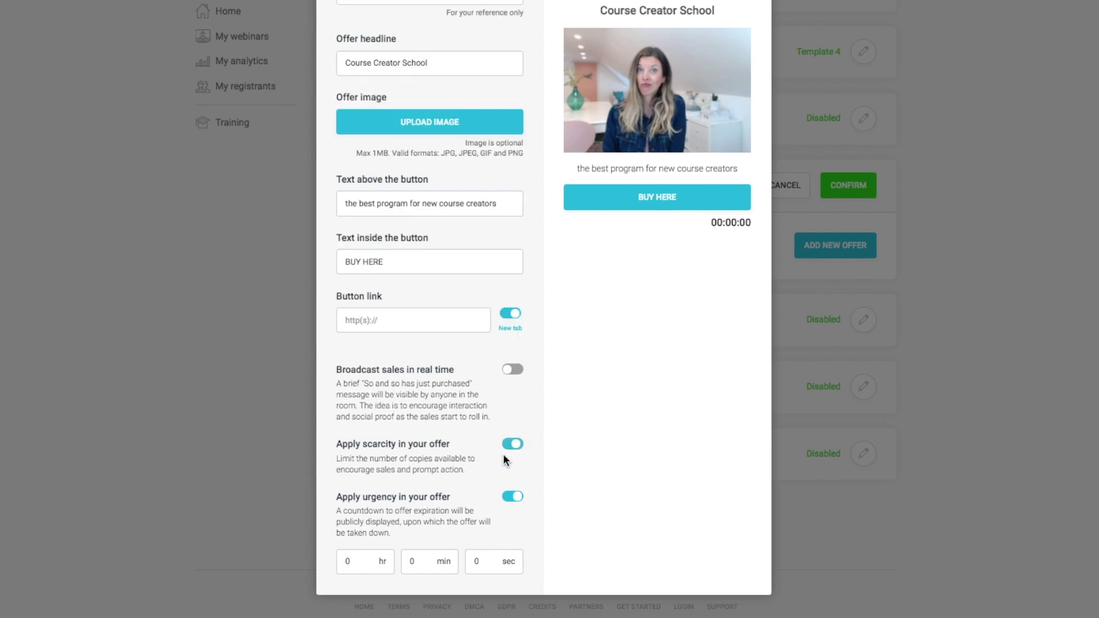
left_click(509, 498)
scroll(657, 387, "up", 2)
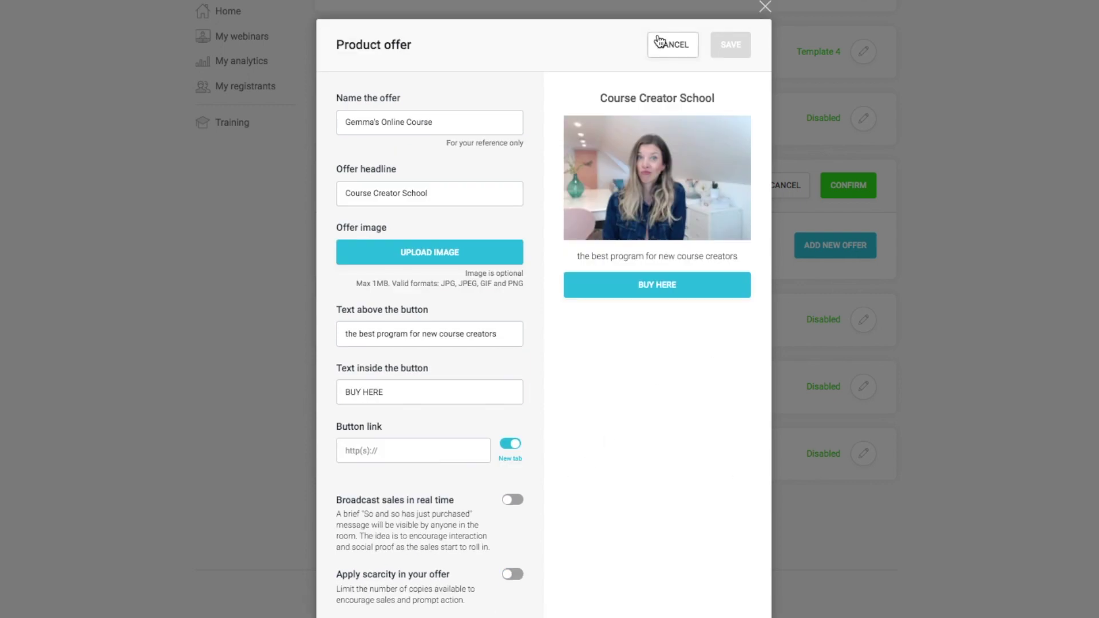
Link the offer button to the host's website address, then save the offer and confirm the product offers section
left_click(402, 450)
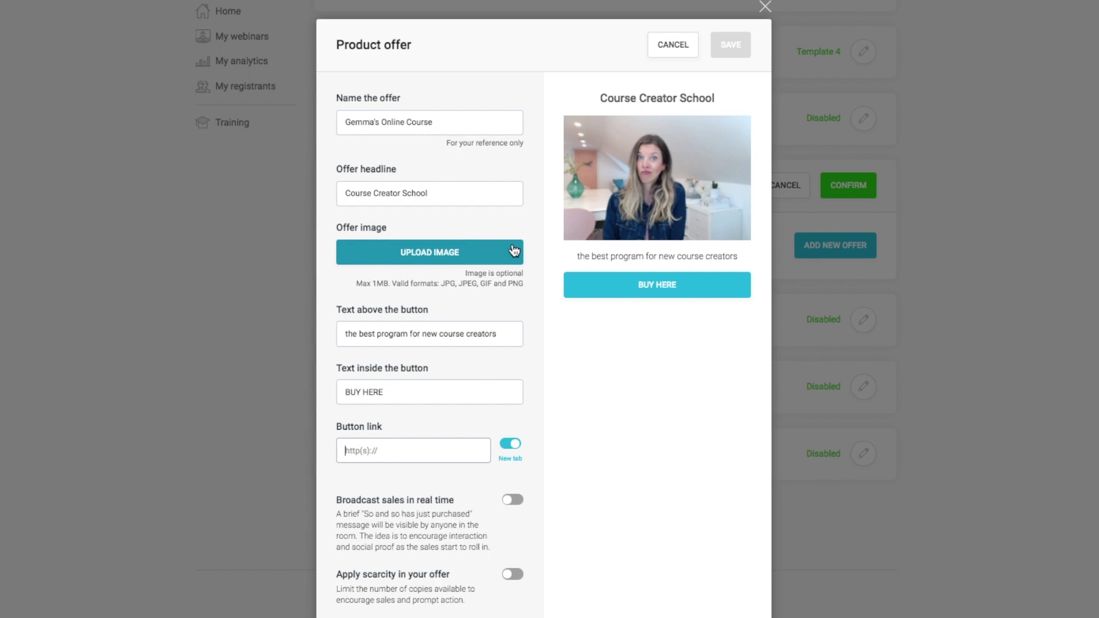
type("https://gem")
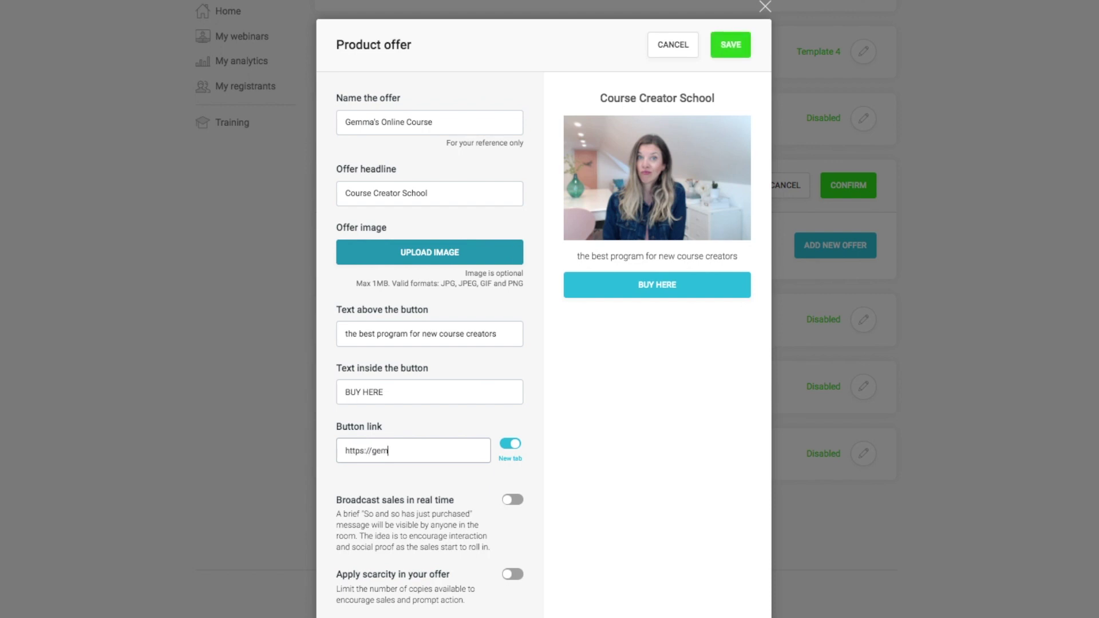
type("mabonhamcarter.com")
left_click(723, 49)
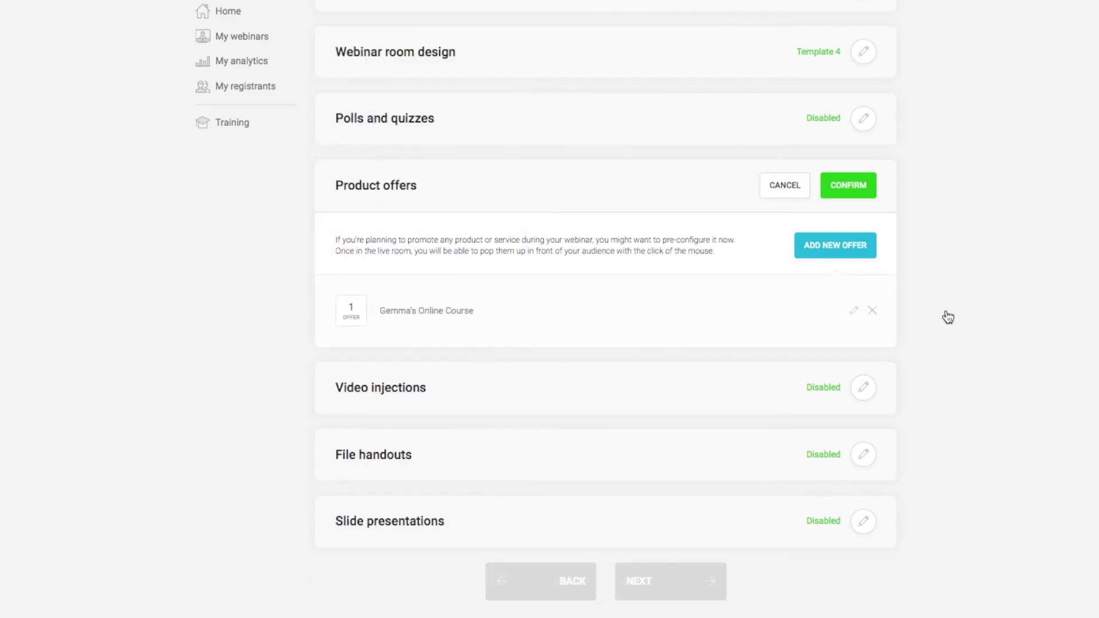
left_click(847, 186)
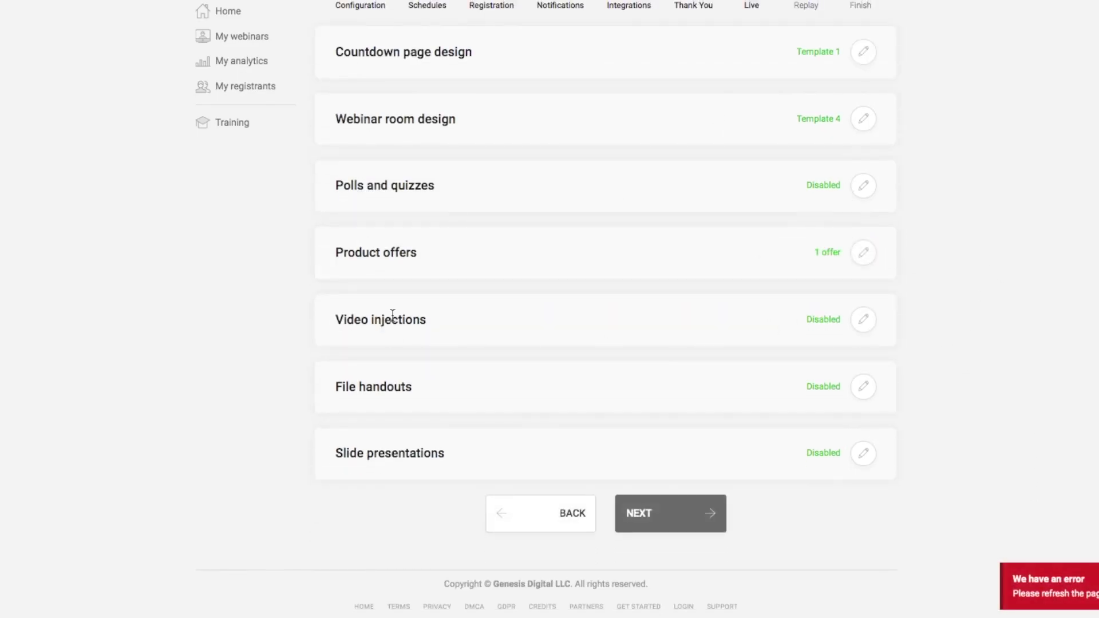
Review the video injections, file handouts and slide presentations sections without adding anything to them
left_click(861, 321)
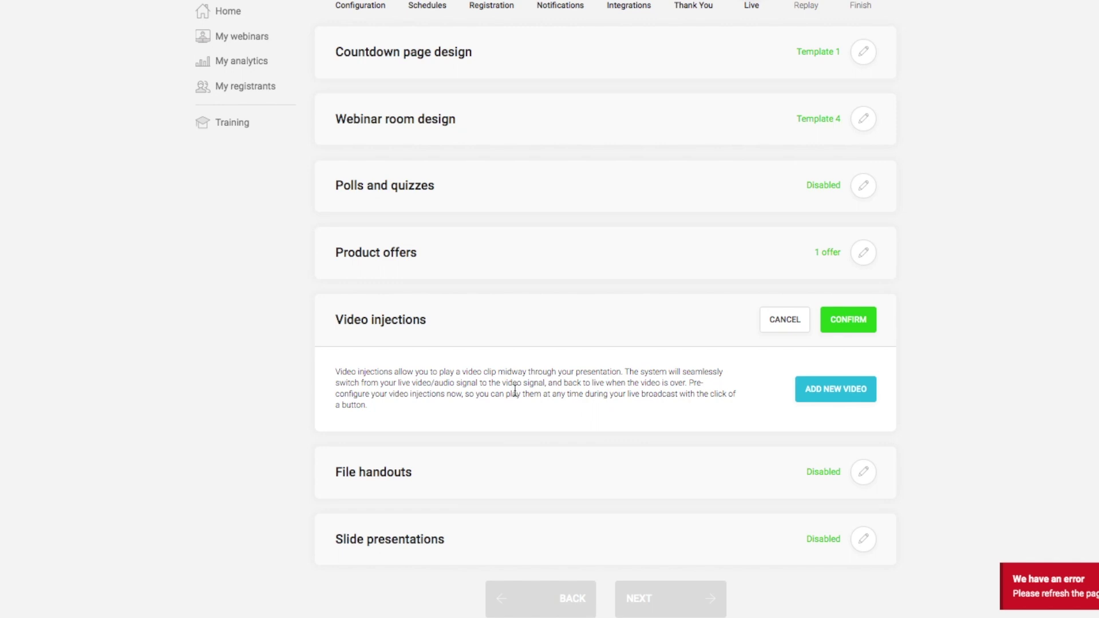
left_click(786, 325)
left_click(867, 388)
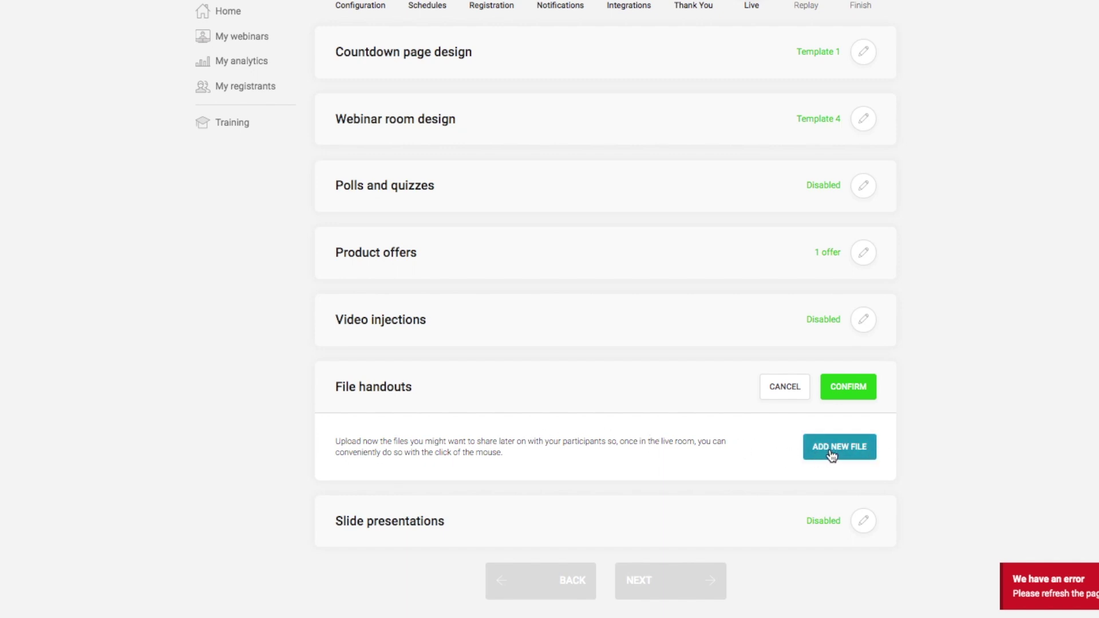
left_click(783, 389)
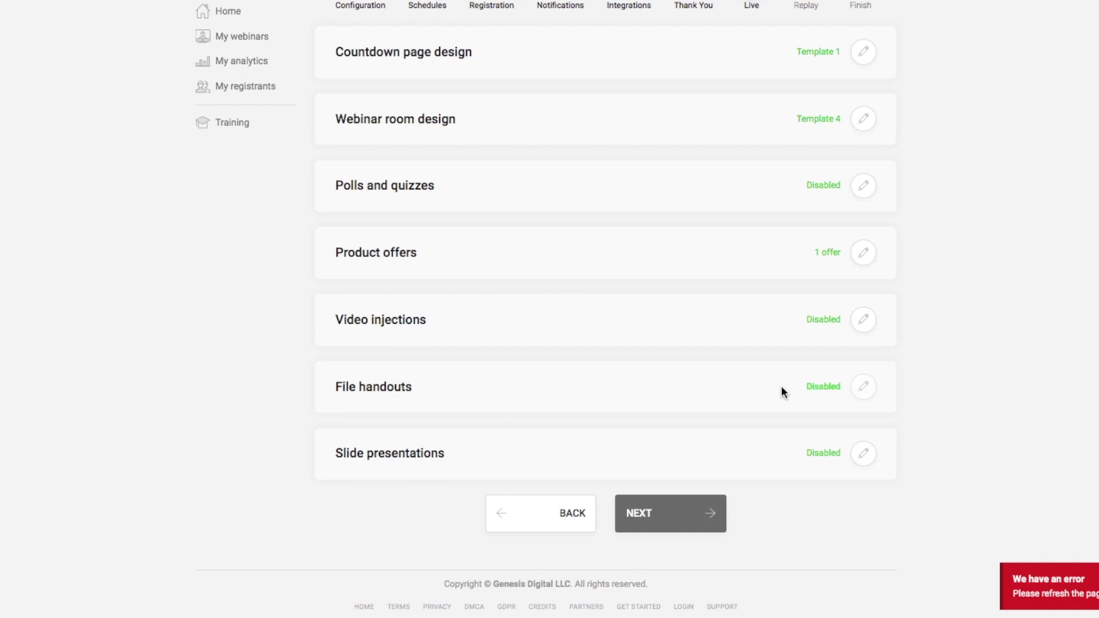
left_click(863, 452)
scroll(827, 452, "down", 2)
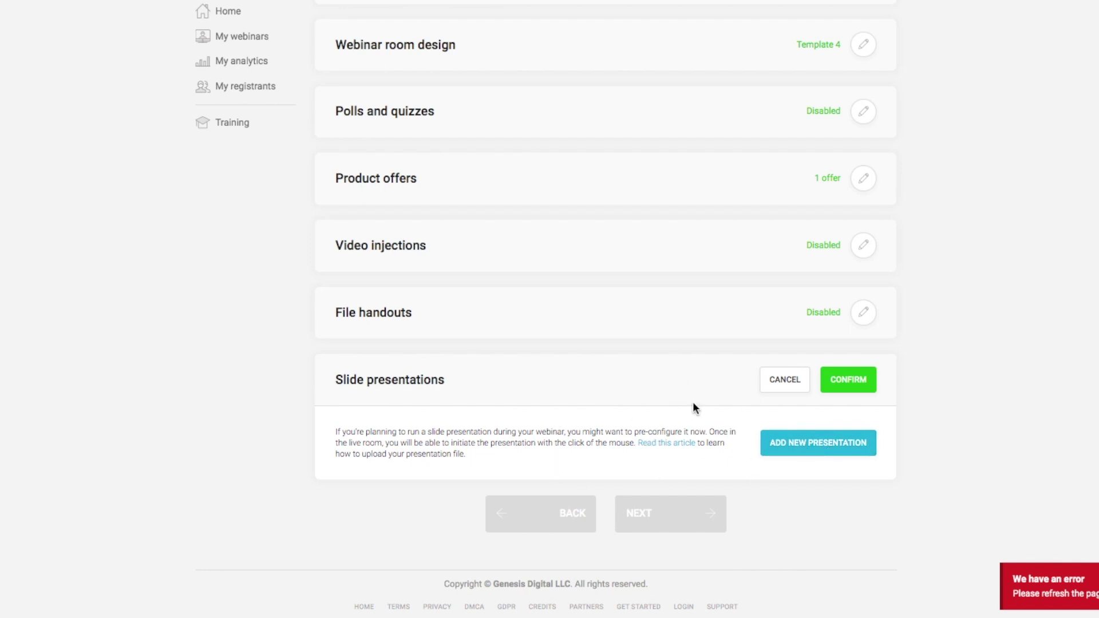
left_click(795, 382)
Continue to the replay settings and enable recording of the webinar session
left_click(657, 528)
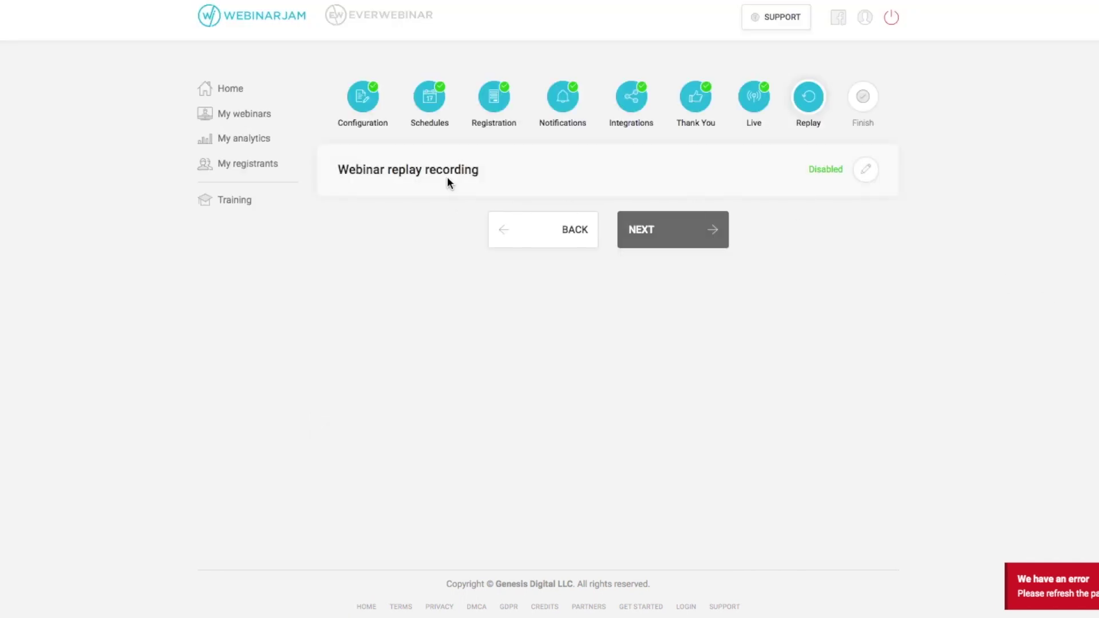
left_click(856, 168)
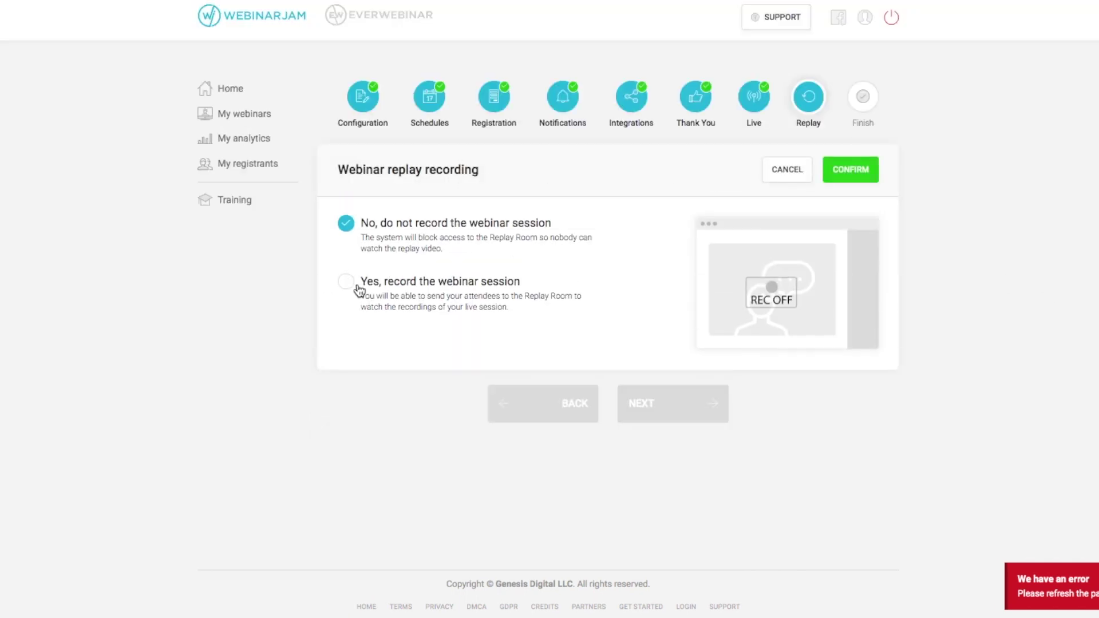
left_click(354, 285)
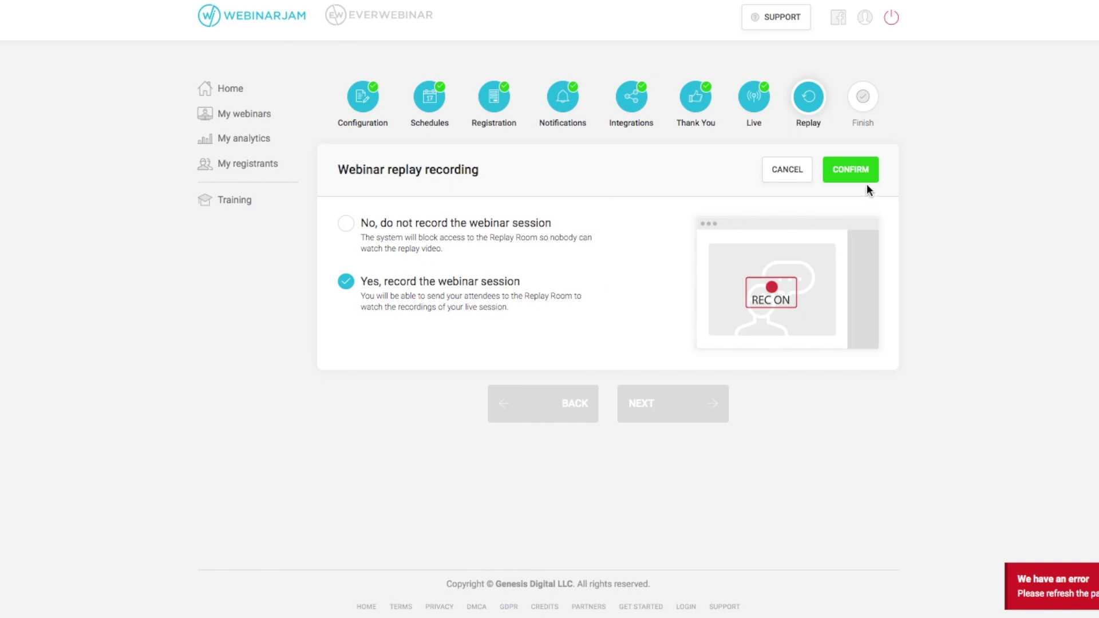
left_click(854, 171)
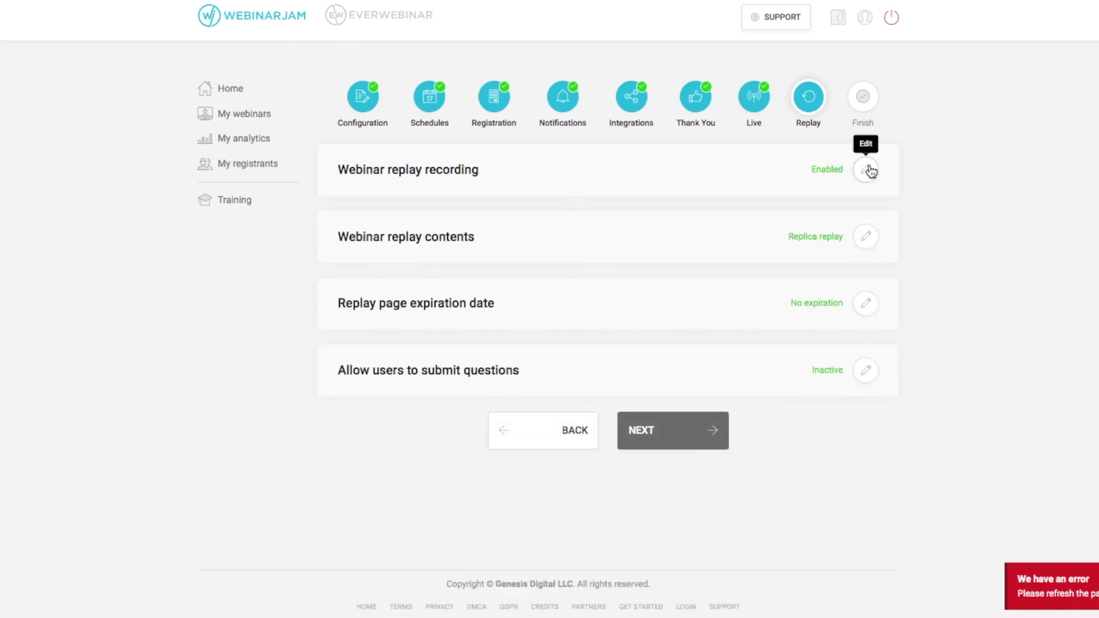
left_click(868, 170)
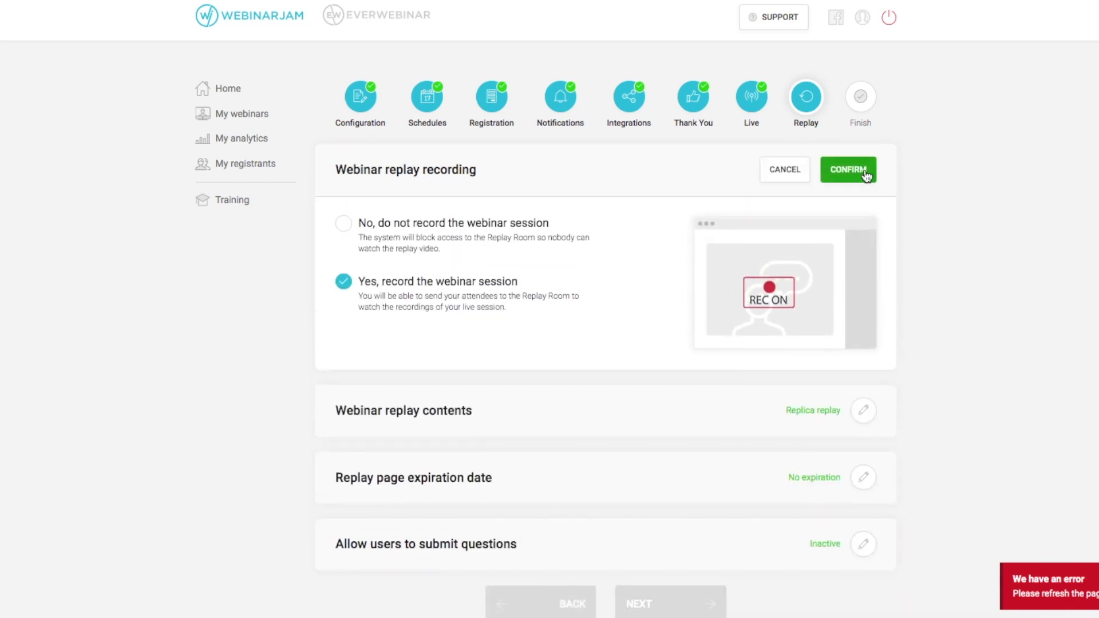
left_click(850, 169)
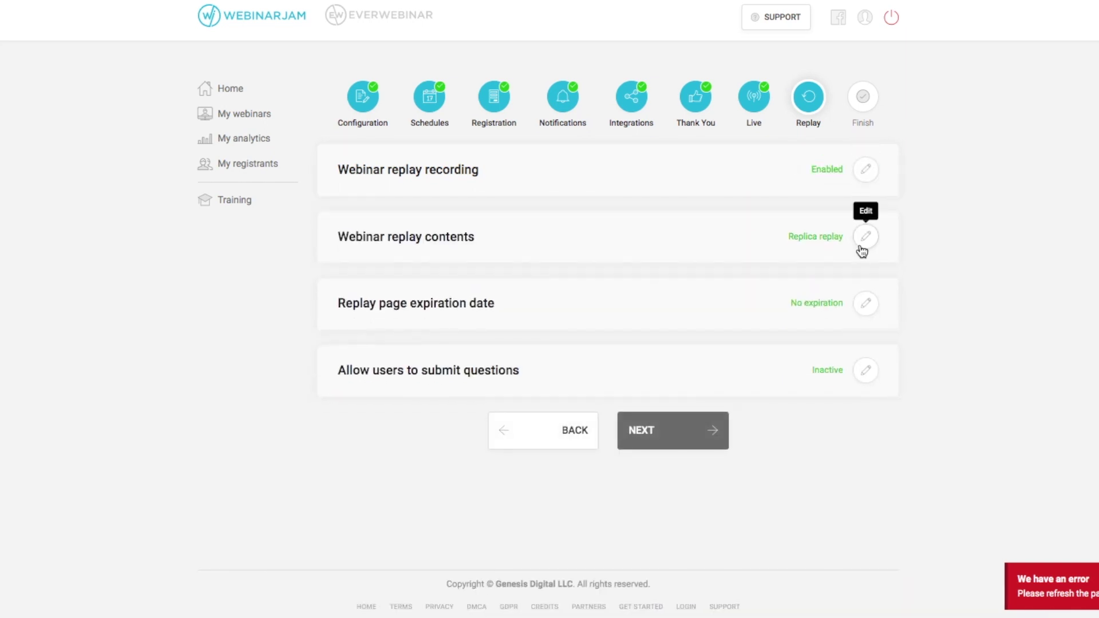
Confirm Replica replay as the replay contents, and set the replay page to expire 72 hours after the live session
left_click(861, 250)
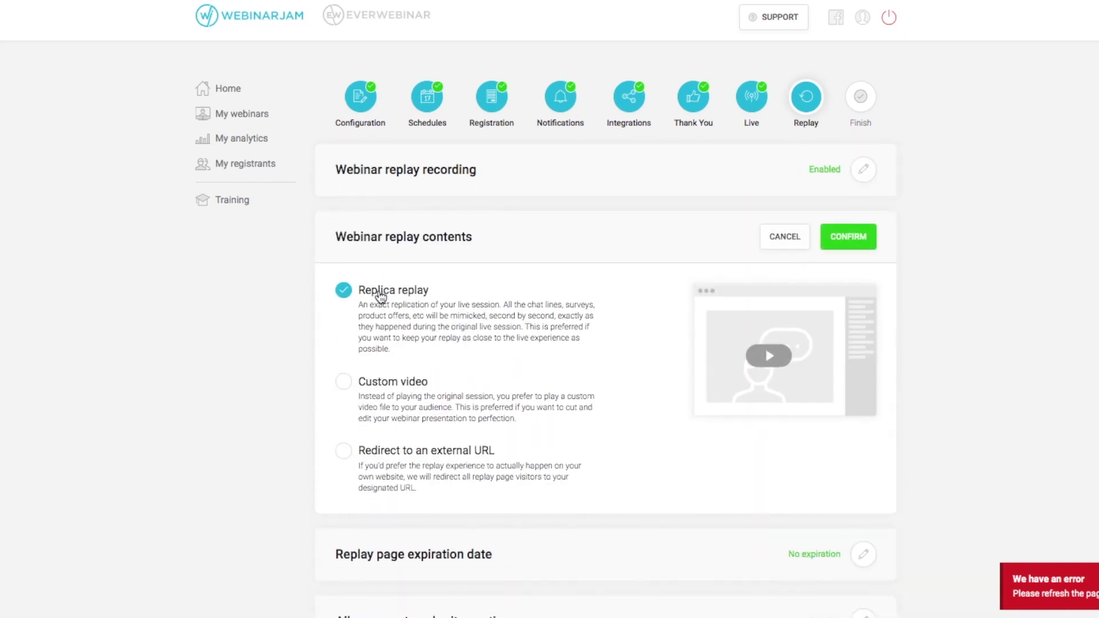
left_click(856, 243)
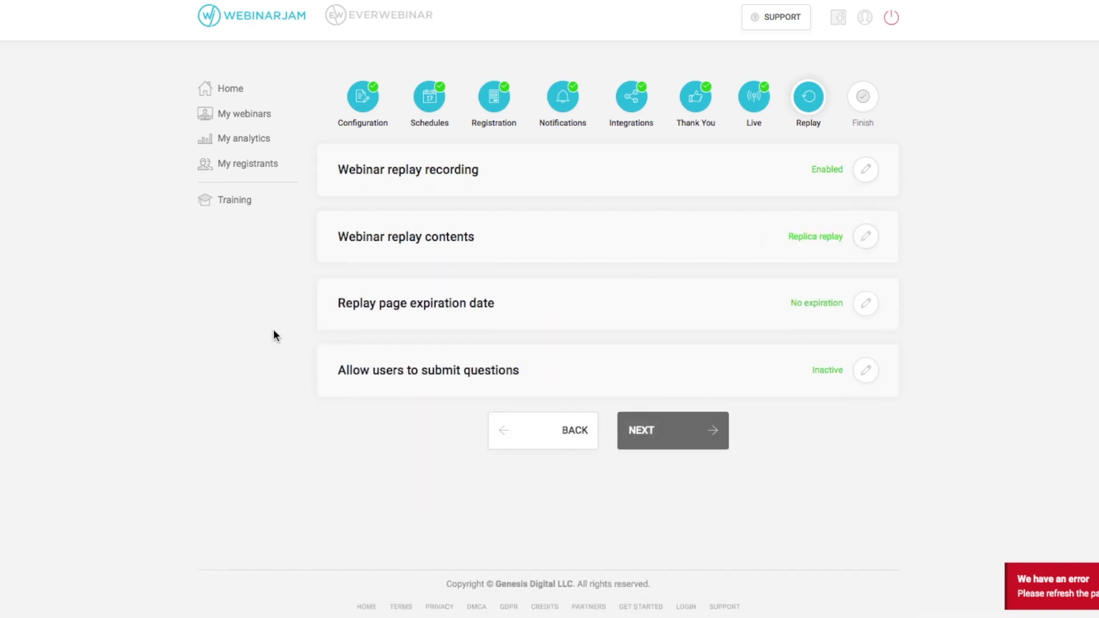
left_click(865, 304)
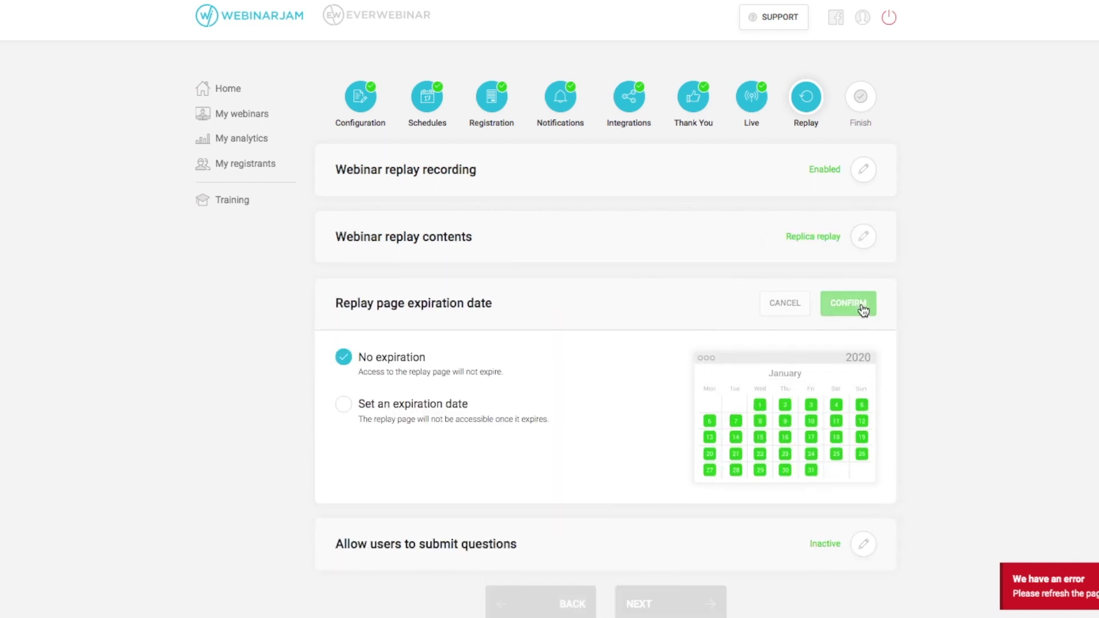
left_click(412, 405)
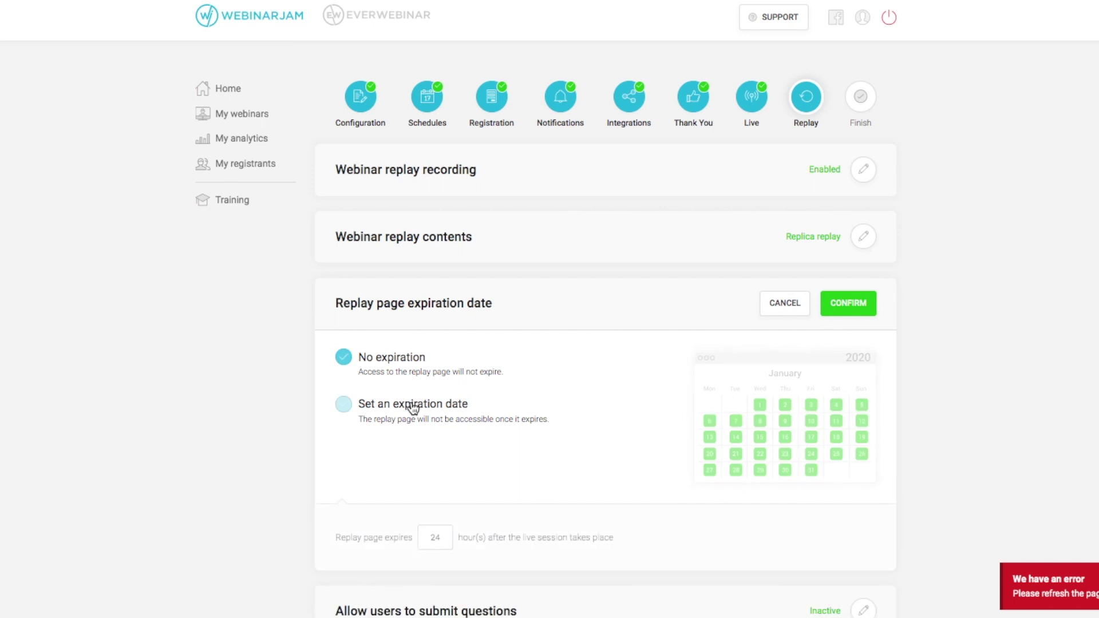
double_click(434, 537)
type("72")
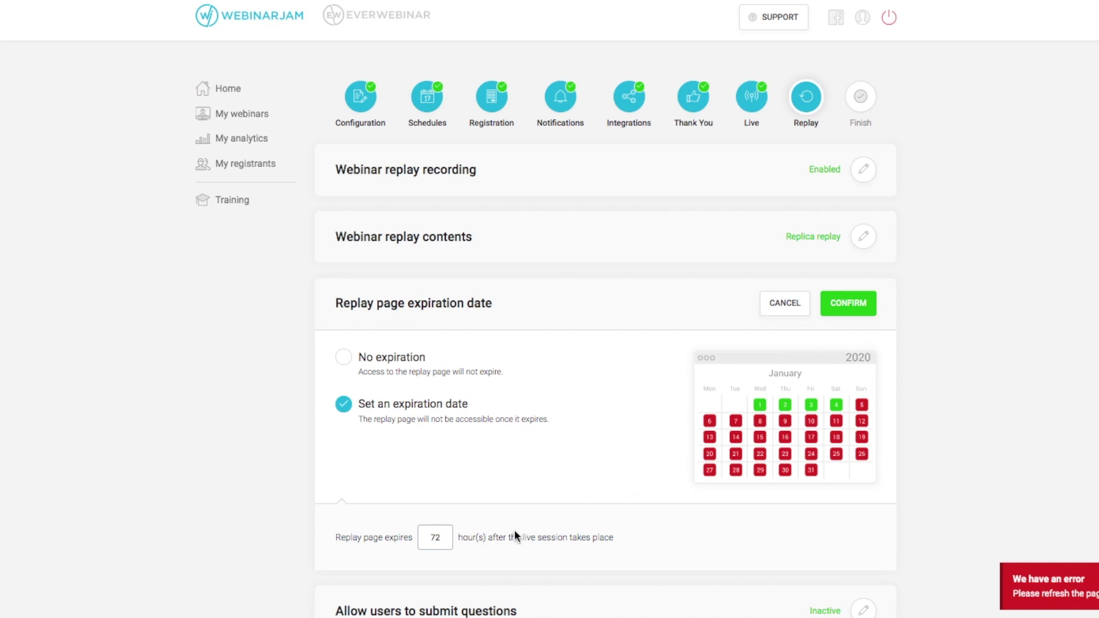
left_click(852, 303)
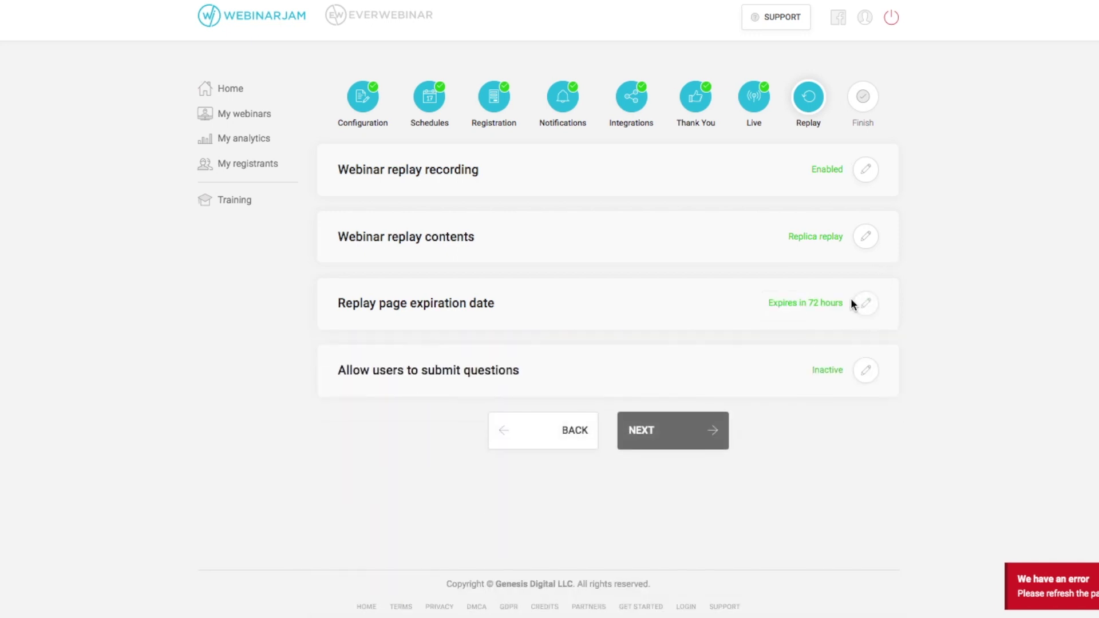
Try activating the question box for replay visitors, replacing the e-mail address that receives the forwarded questions
left_click(870, 371)
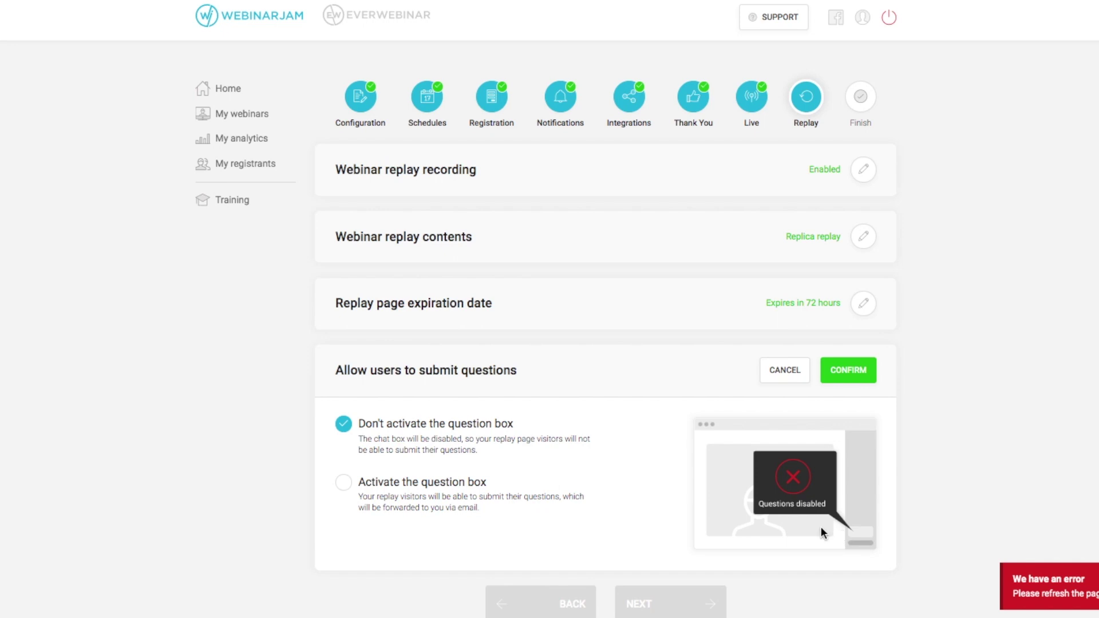
left_click(401, 482)
scroll(411, 486, "down", 3)
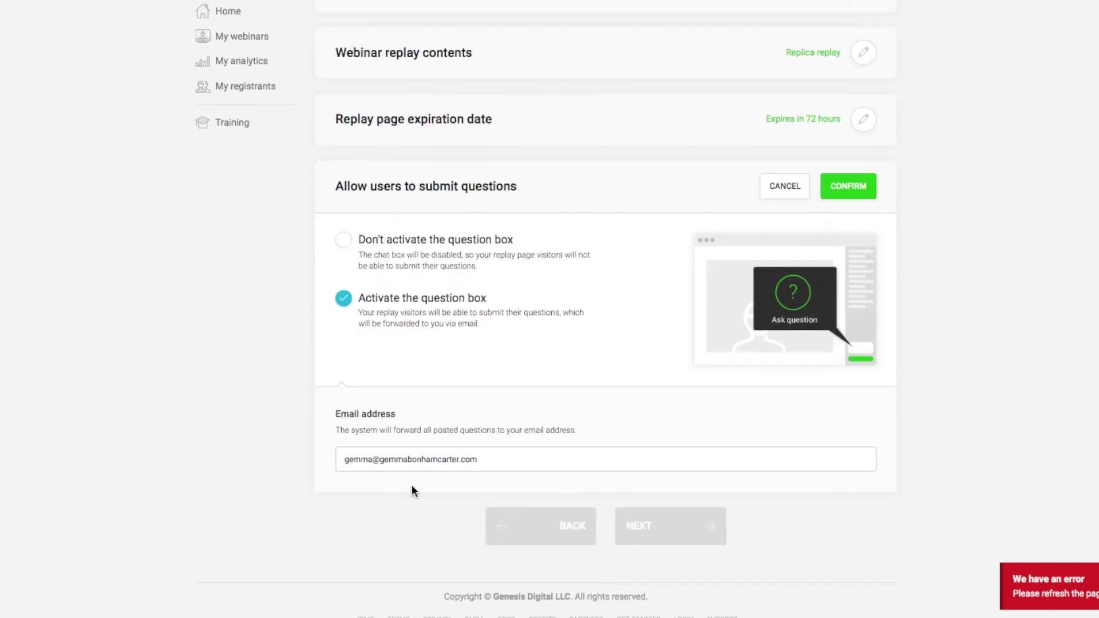
left_click_drag(513, 461, 272, 437)
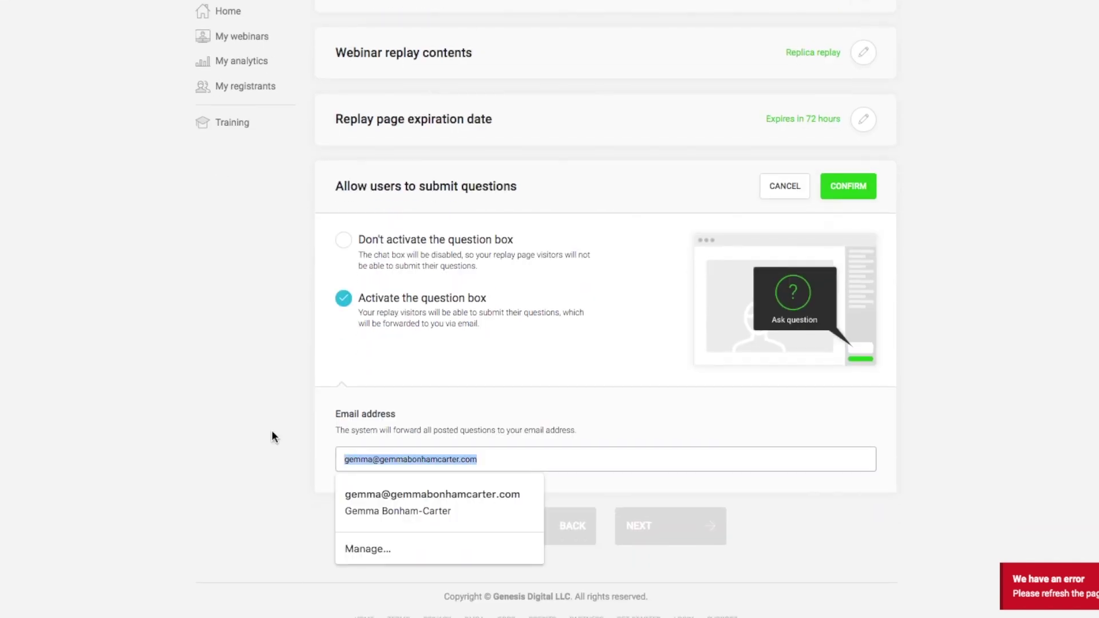
type("hello@lsdkfjsdlk.com")
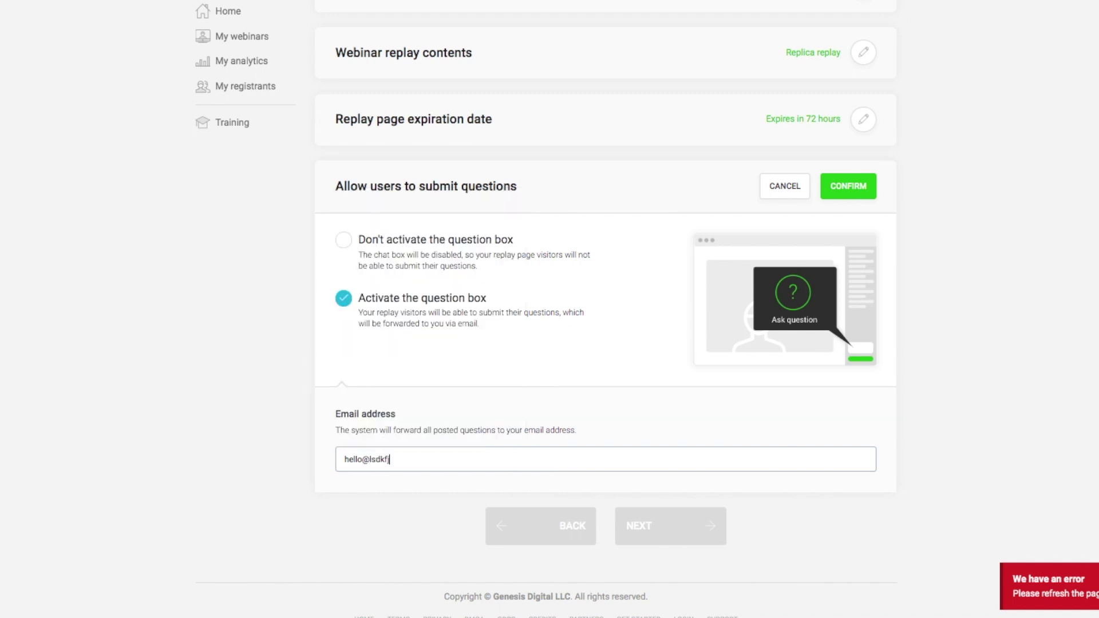
scroll(490, 461, "up", 3)
scroll(869, 550, "down", 2)
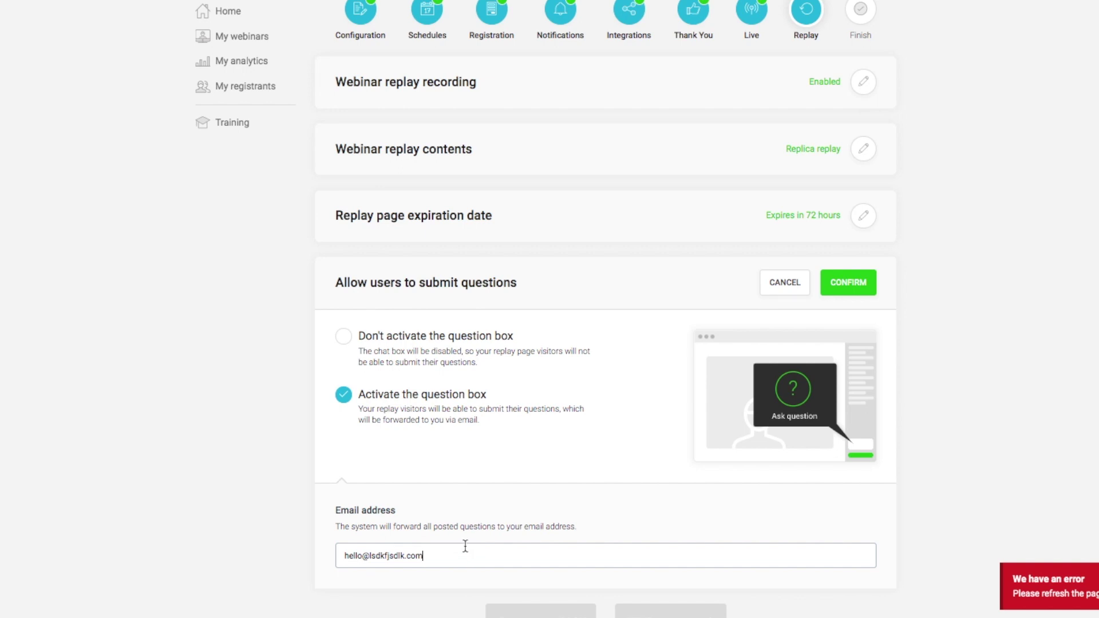
Set the replay question box to not activated, then finish the webinar setup and go to the dashboard
left_click(409, 335)
left_click(841, 284)
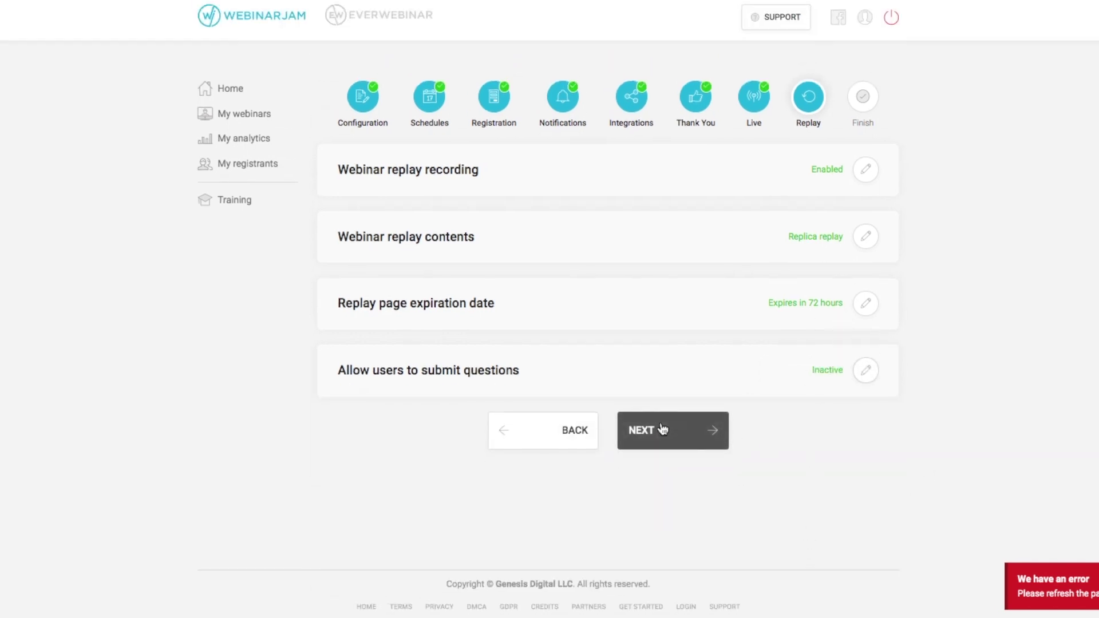
left_click(659, 429)
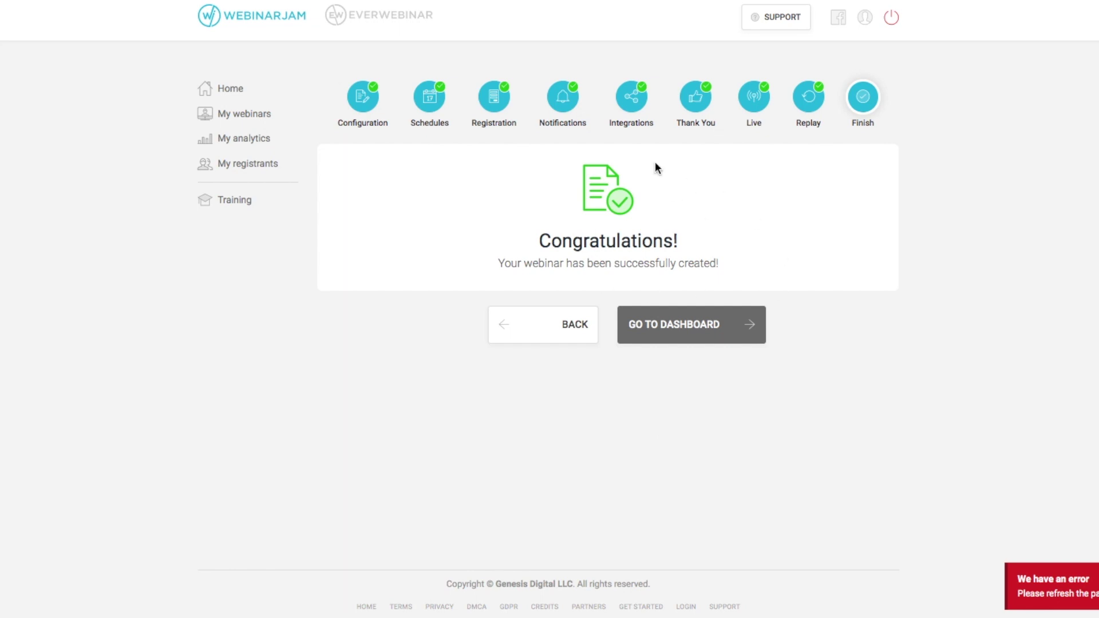
left_click(660, 324)
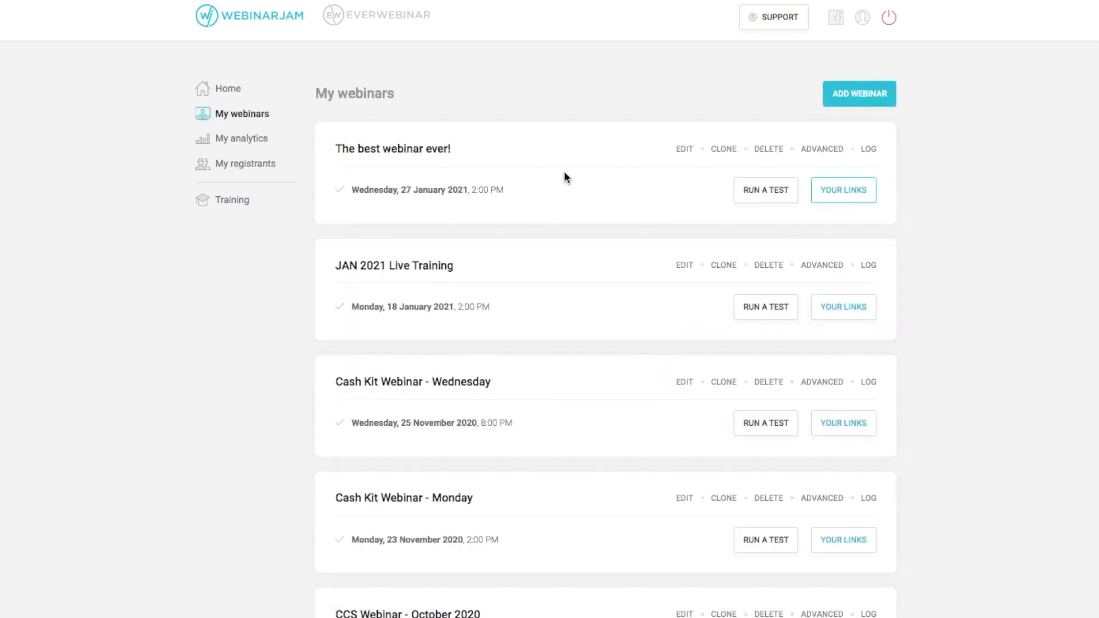
Open the links of "The best webinar ever!" and view the attendees' registration page link
left_click_drag(338, 148, 485, 147)
left_click(486, 147)
left_click(838, 191)
left_click(463, 432)
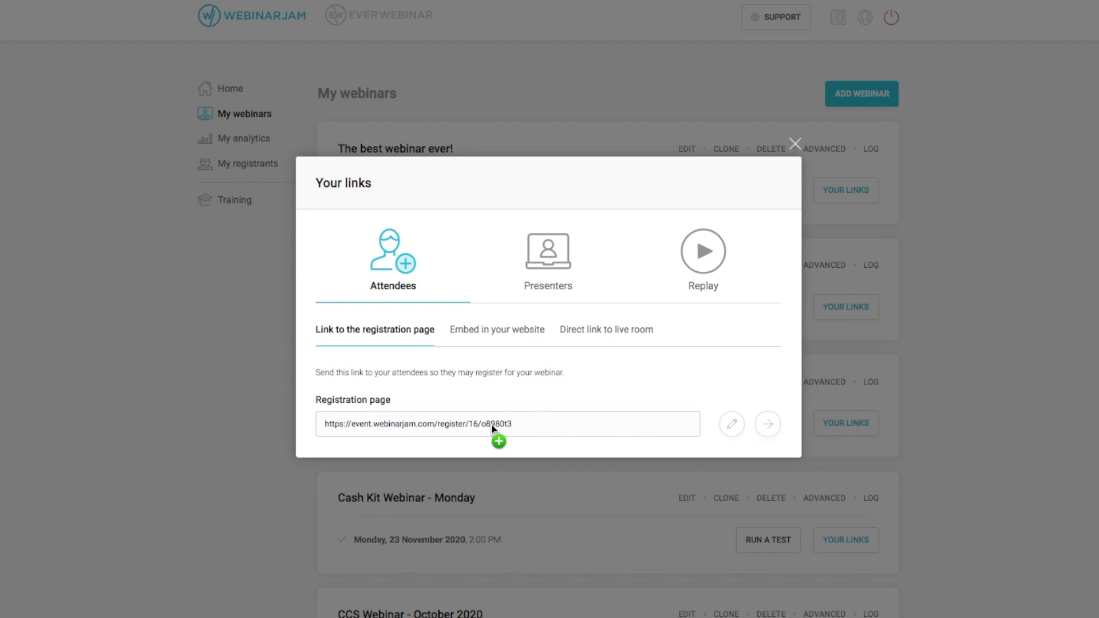
left_click(768, 424)
Review the registration bar and registration button embed options, then view the attendees' direct link to the live room
left_click(499, 332)
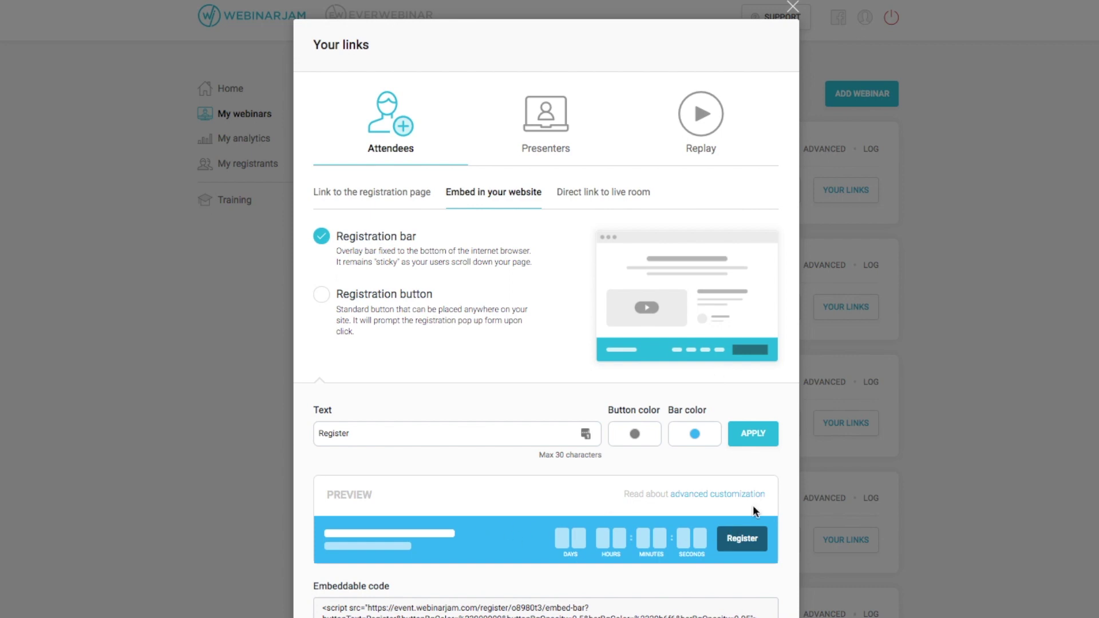
left_click(379, 294)
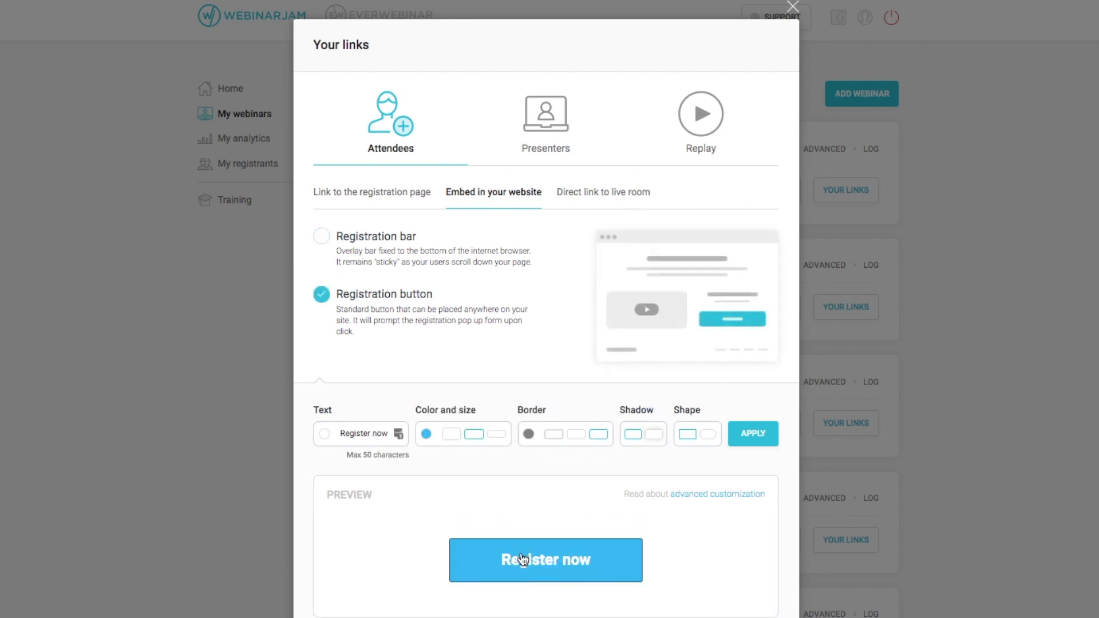
scroll(608, 394, "down", 3)
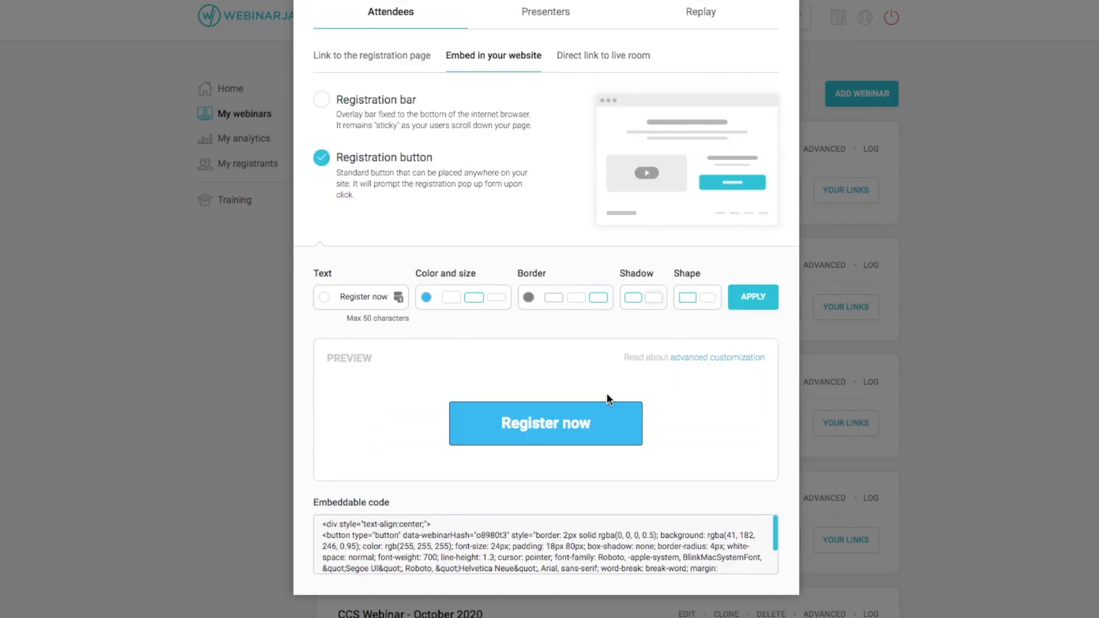
scroll(583, 401, "up", 3)
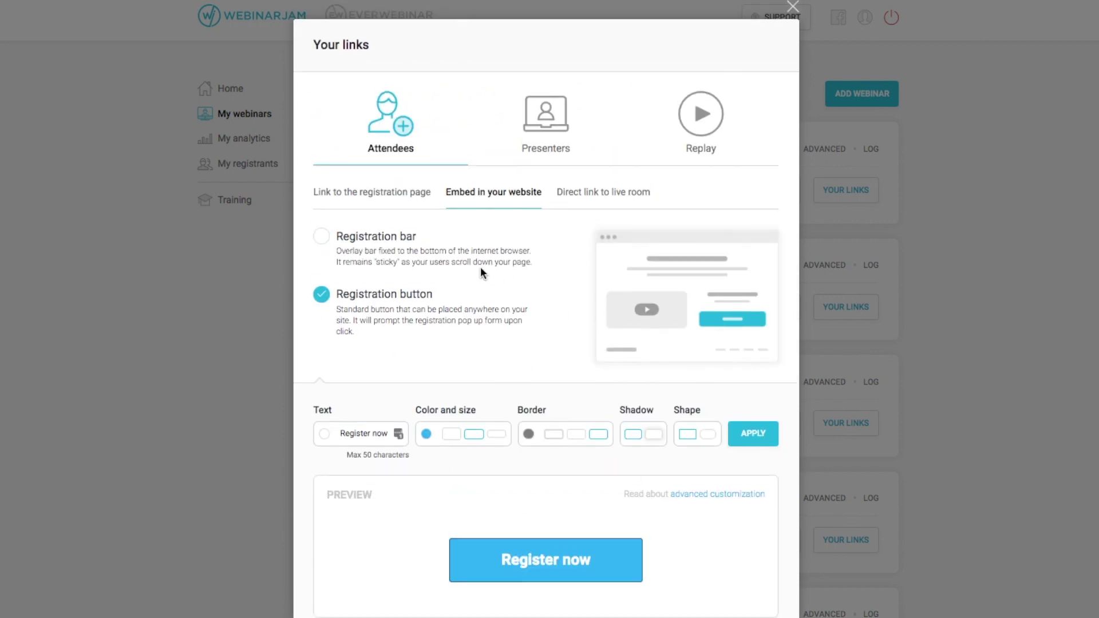
left_click(605, 192)
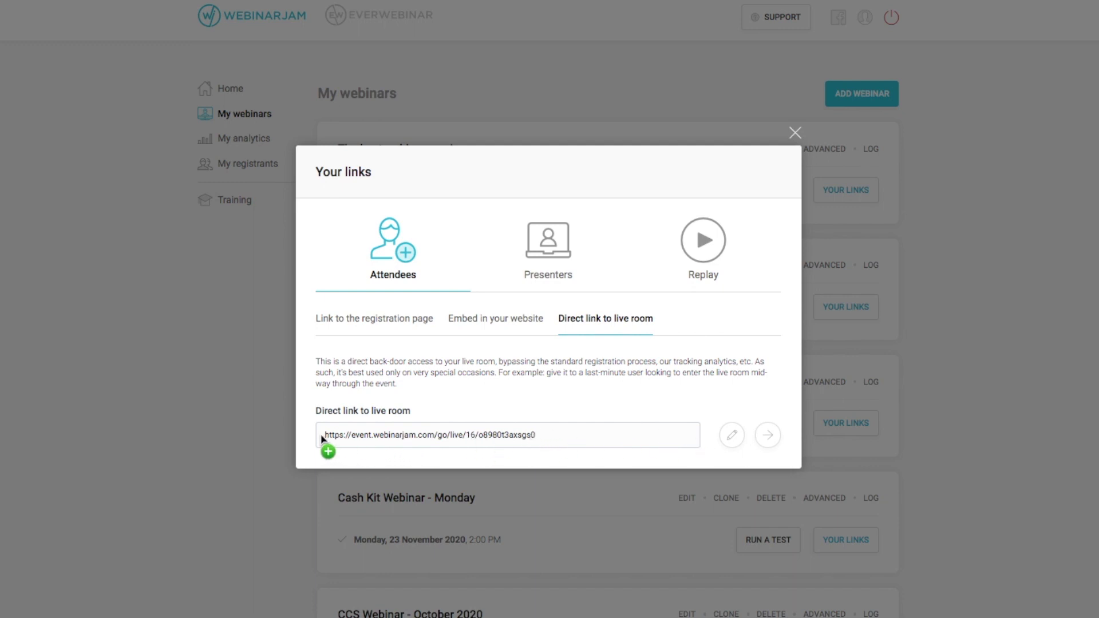
left_click(767, 437)
Enter the live room as a presenter, completing the last-minute checklist and the video and audio test
left_click(542, 274)
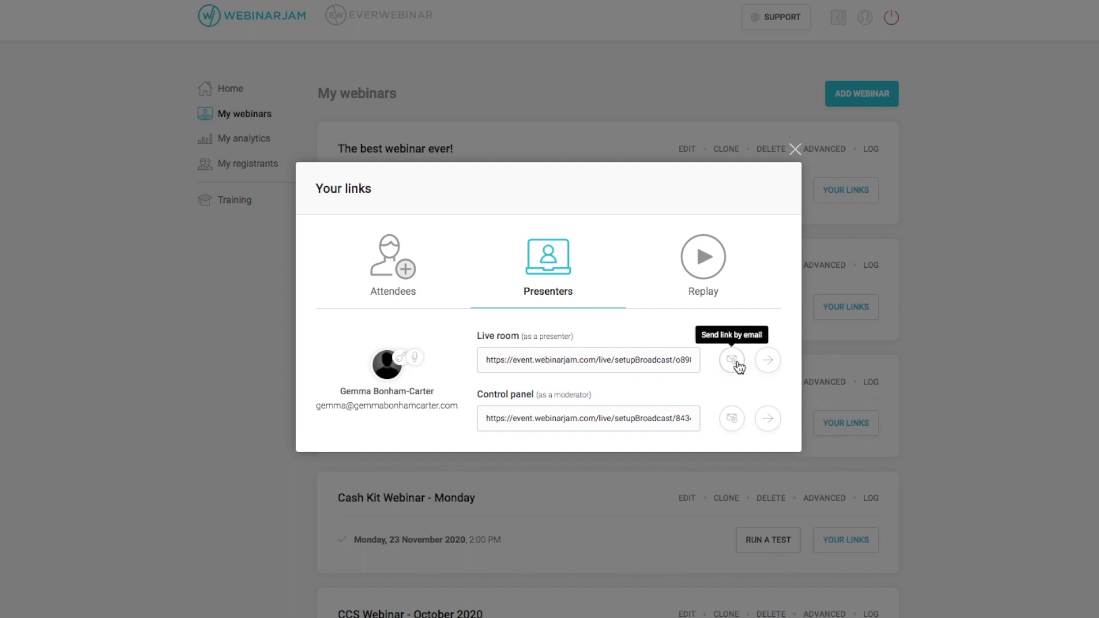
left_click(768, 361)
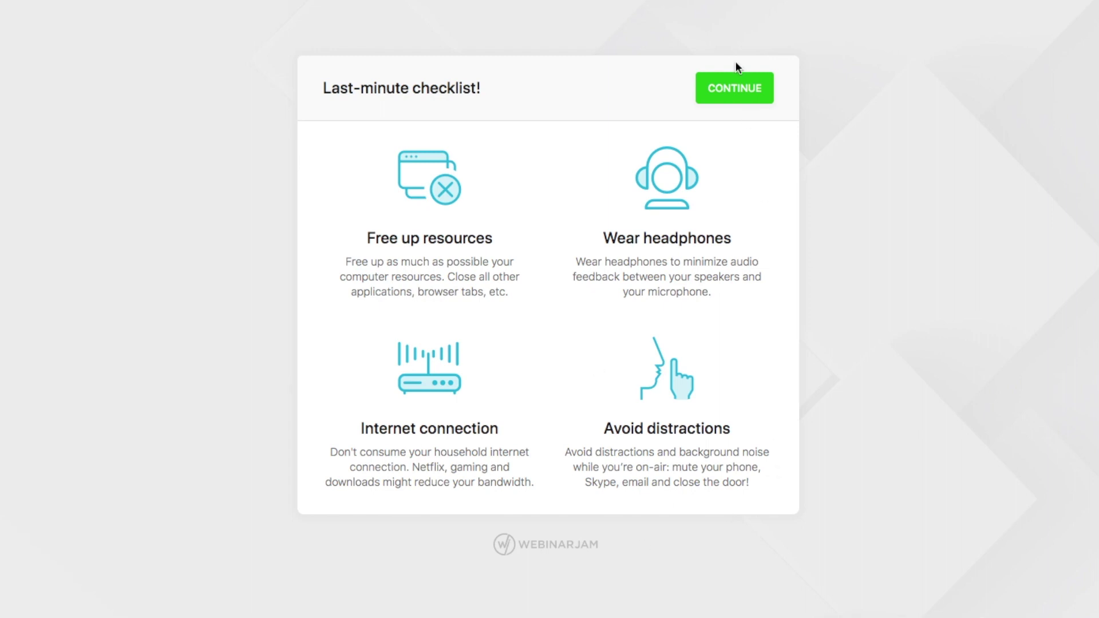
left_click(736, 89)
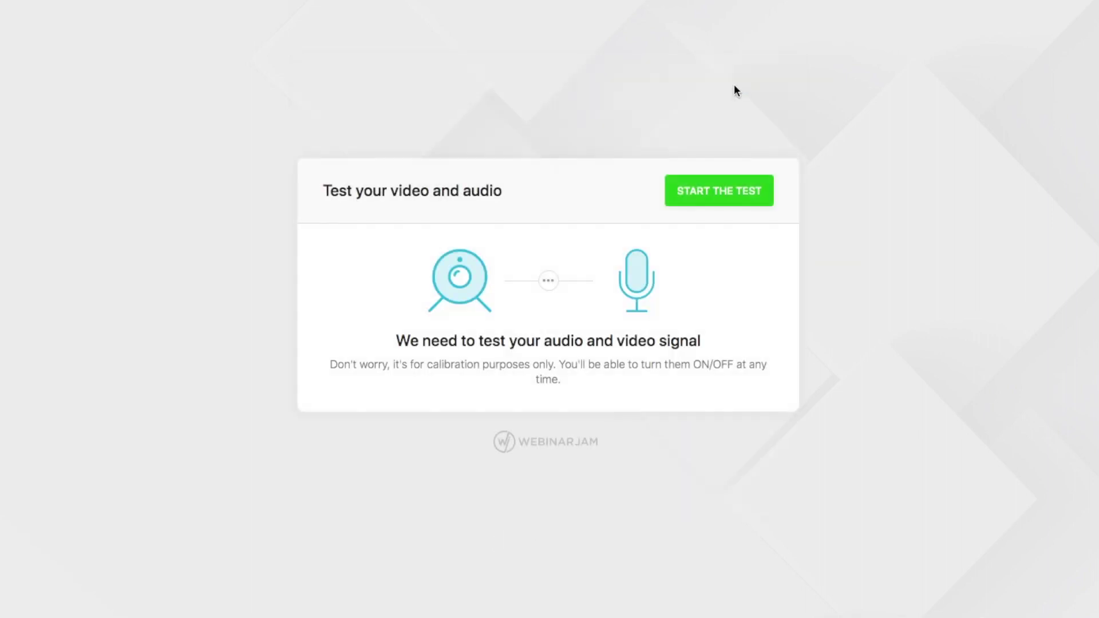
left_click(733, 198)
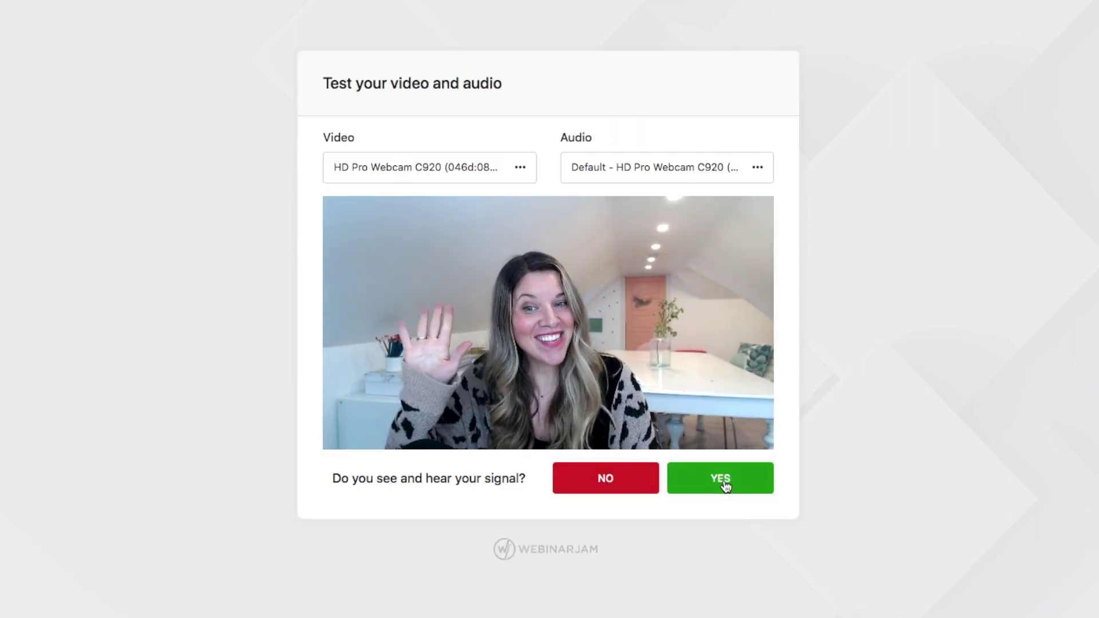
left_click(735, 478)
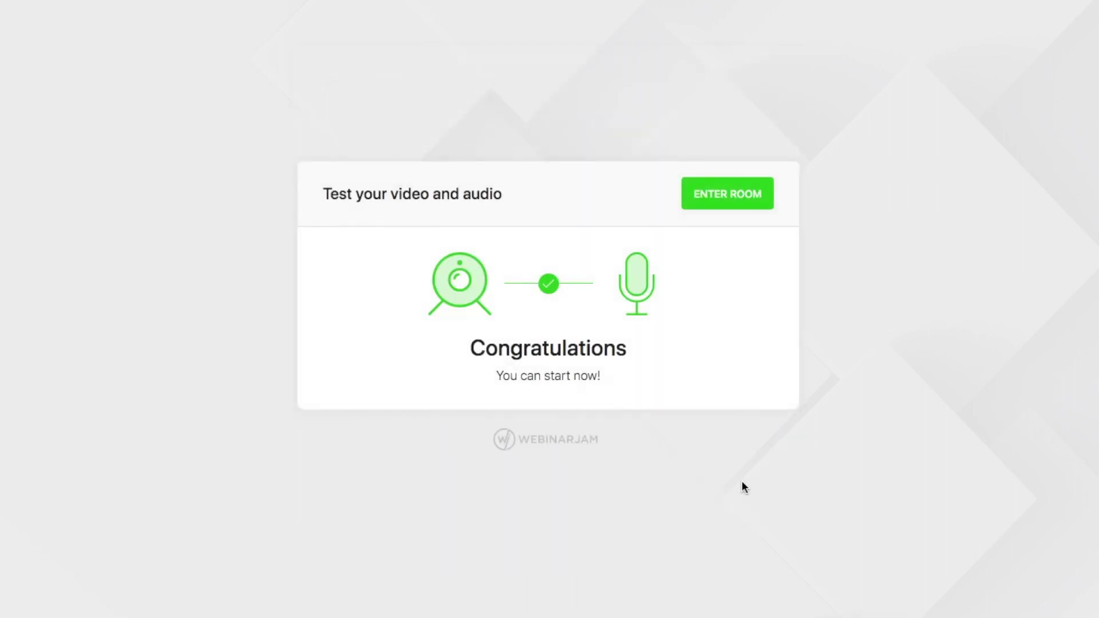
left_click(736, 198)
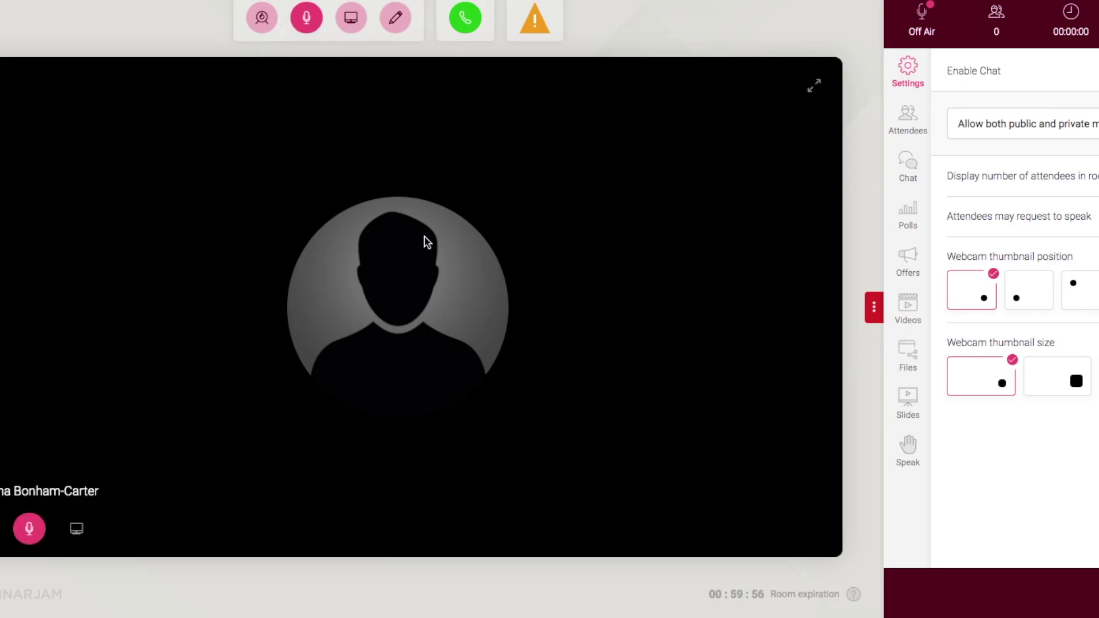
Turn on the webcam in the live room, and look through the screen sharing sources without sharing any
left_click(260, 21)
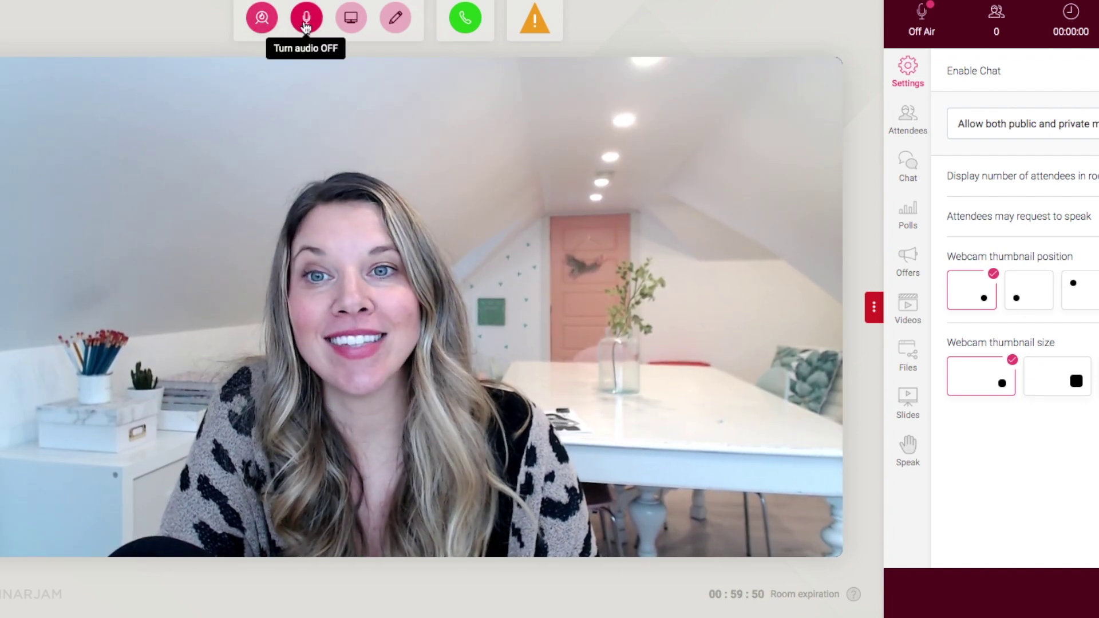
left_click(345, 21)
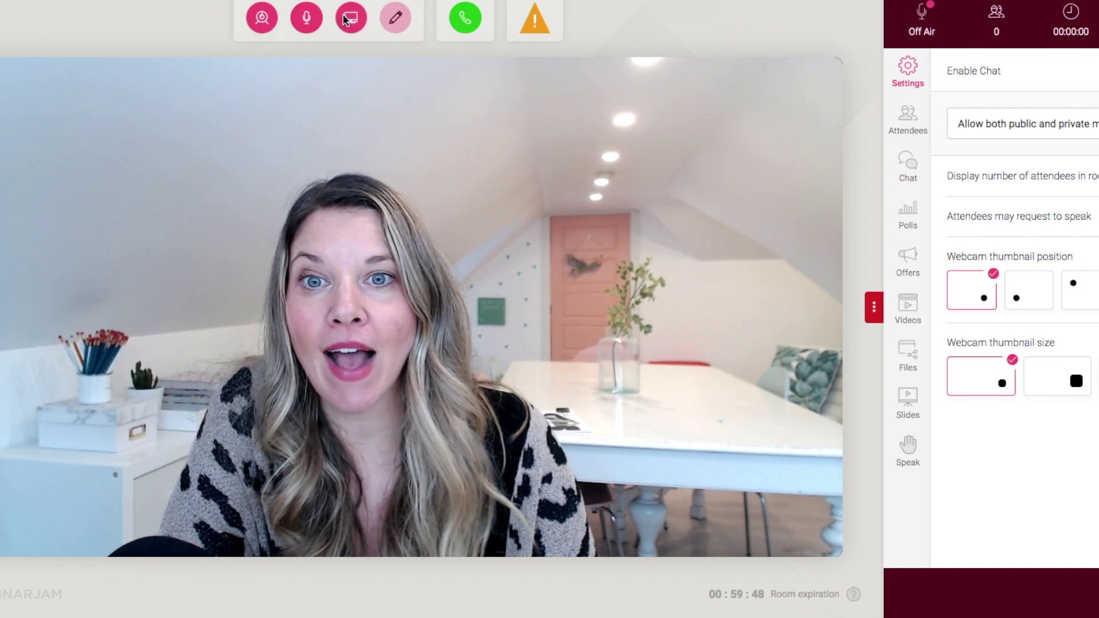
left_click(575, 41)
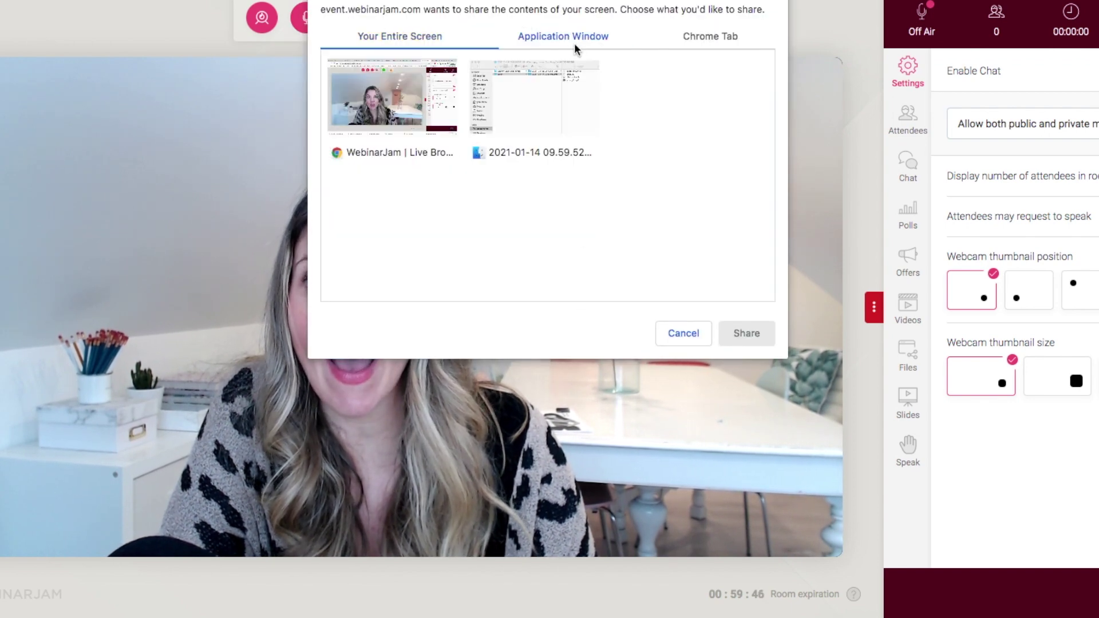
left_click(417, 41)
left_click(681, 335)
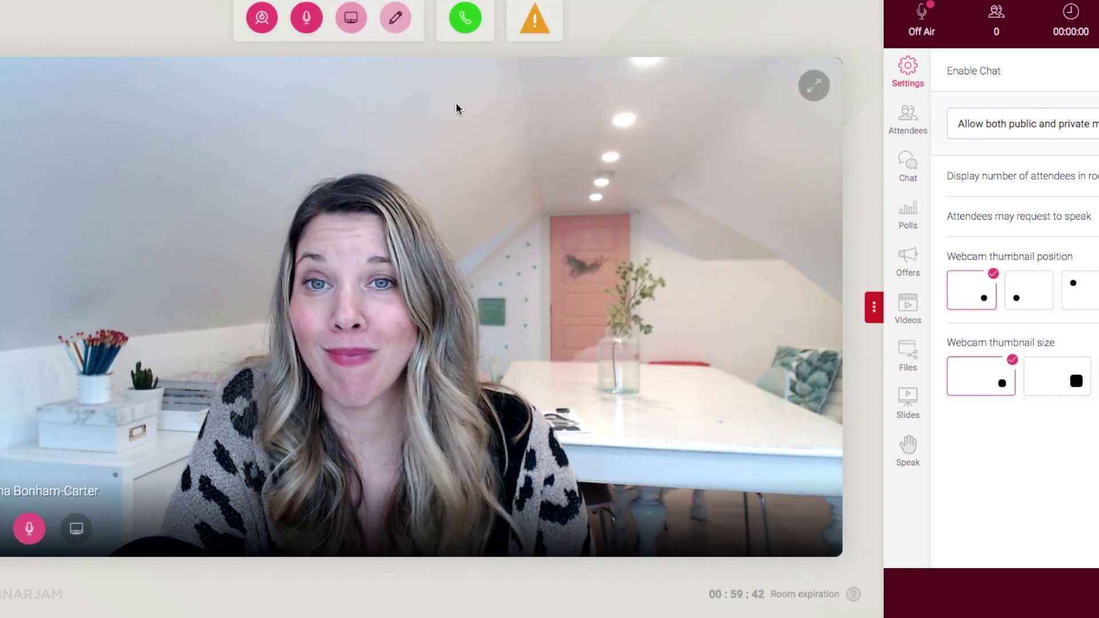
Try out freehand drawing on the whiteboard, clear it, and close the whiteboard without sharing the screen
left_click(395, 17)
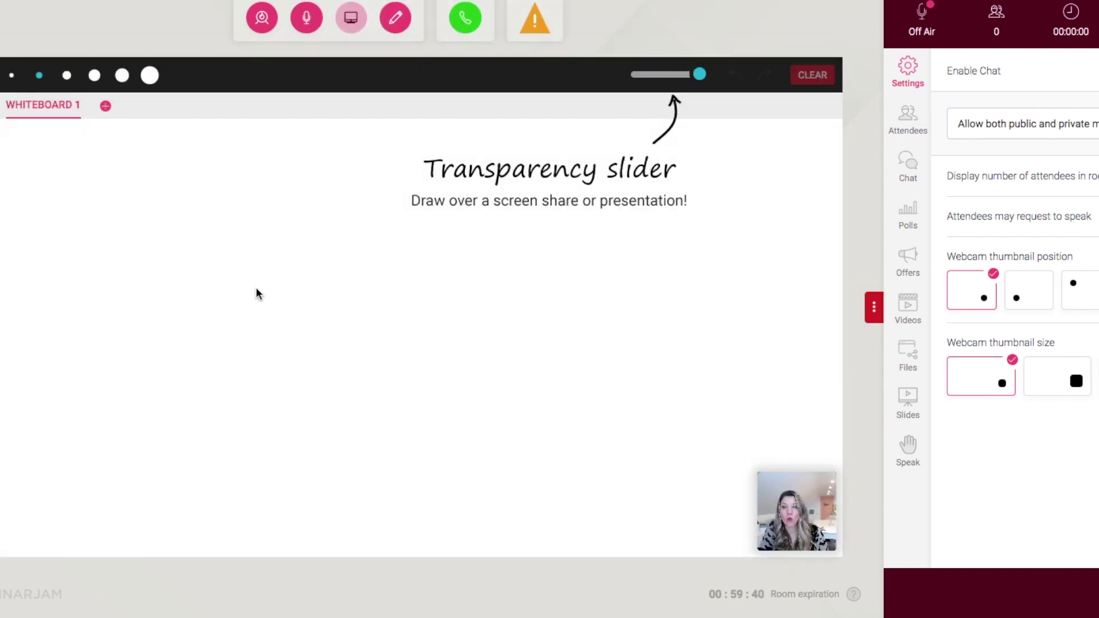
left_click_drag(149, 229, 266, 231)
mouse_move(227, 226)
left_mouse_down()
mouse_move(216, 301)
mouse_move(333, 349)
mouse_move(481, 463)
mouse_move(577, 453)
left_mouse_up()
left_click(813, 75)
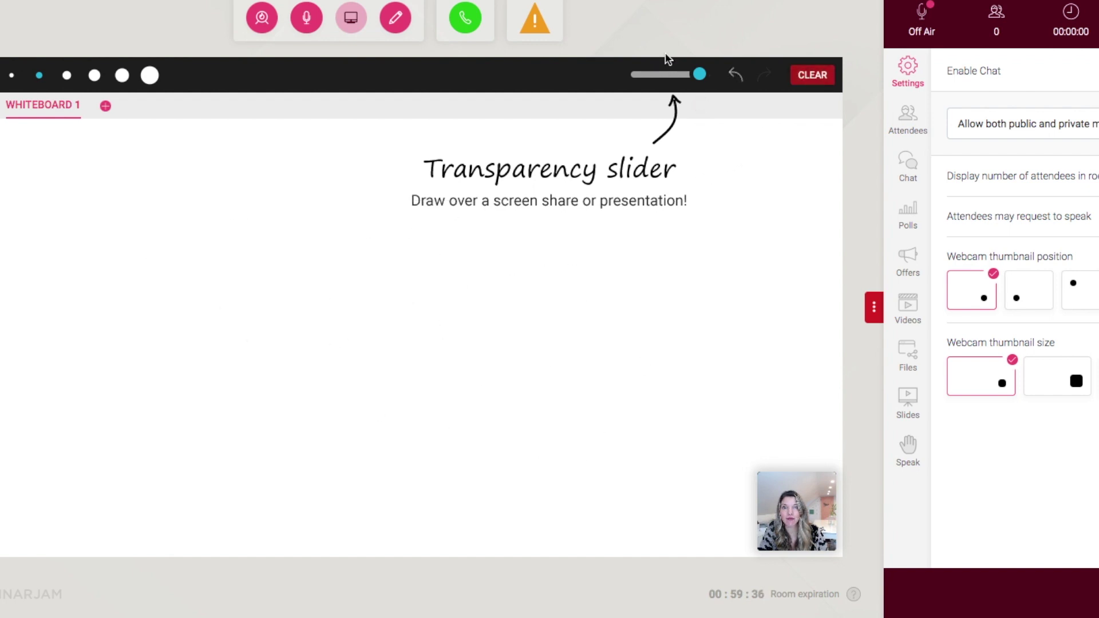
left_click(347, 20)
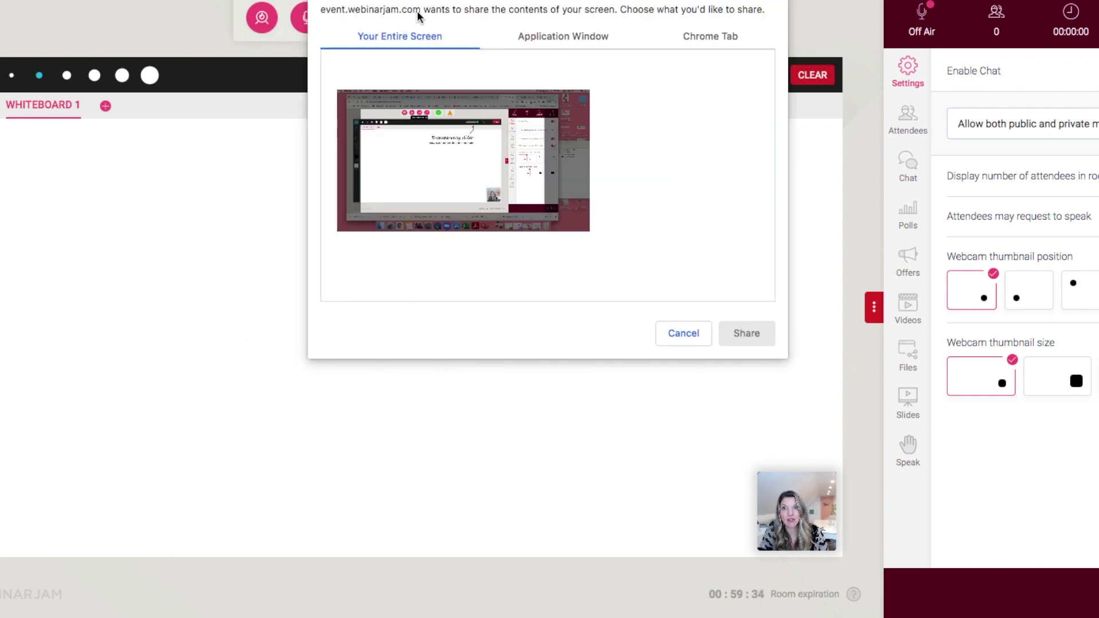
left_click(665, 323)
left_click(394, 20)
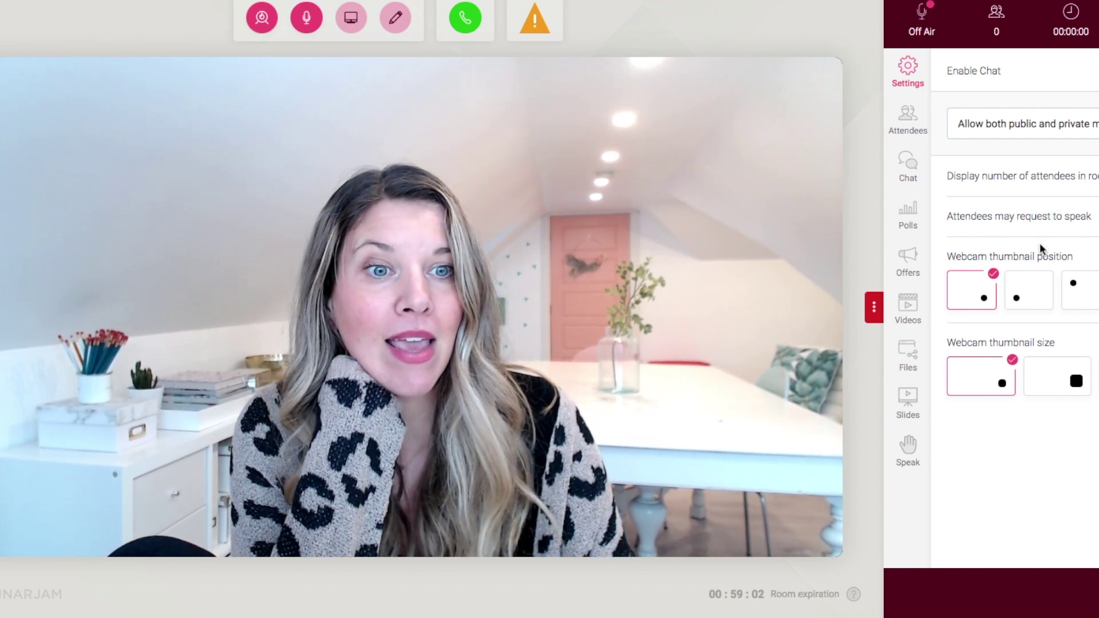
Compare the webcam thumbnail sizes and examine the live room's attendees, chat, polls, offers, videos, files and slides sections
left_click(1048, 381)
left_click(963, 380)
left_click(917, 125)
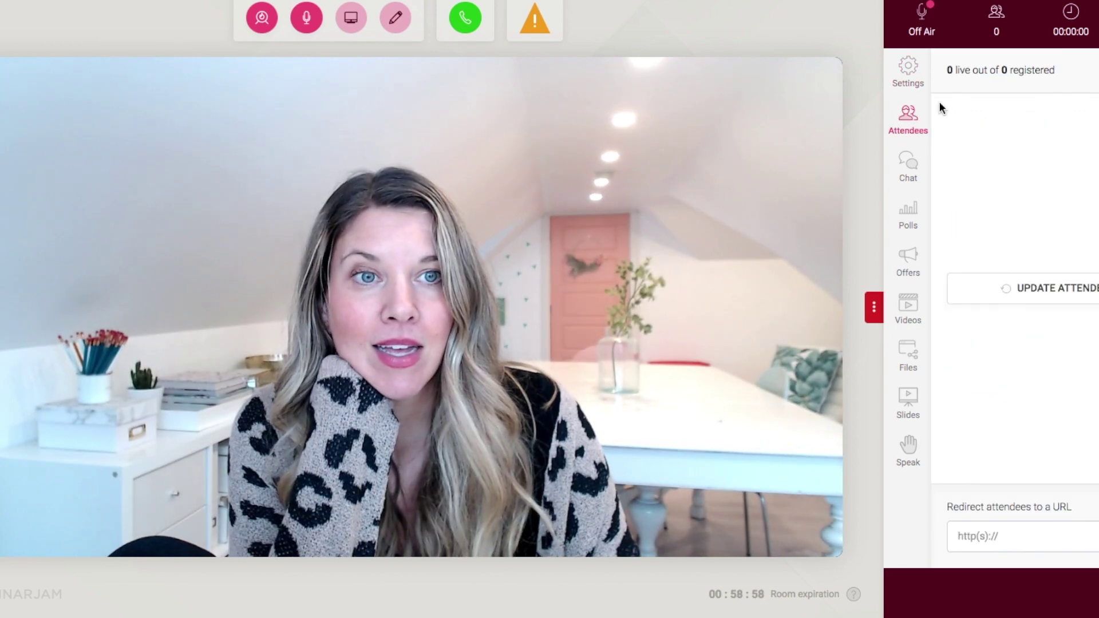
left_click(910, 171)
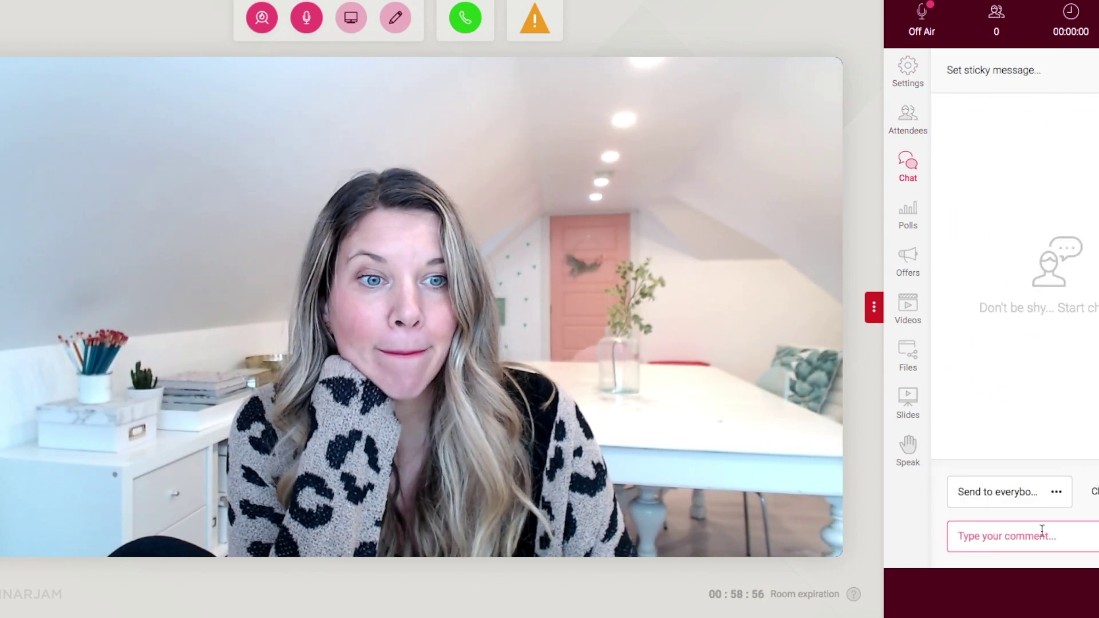
left_click(911, 211)
left_click(909, 269)
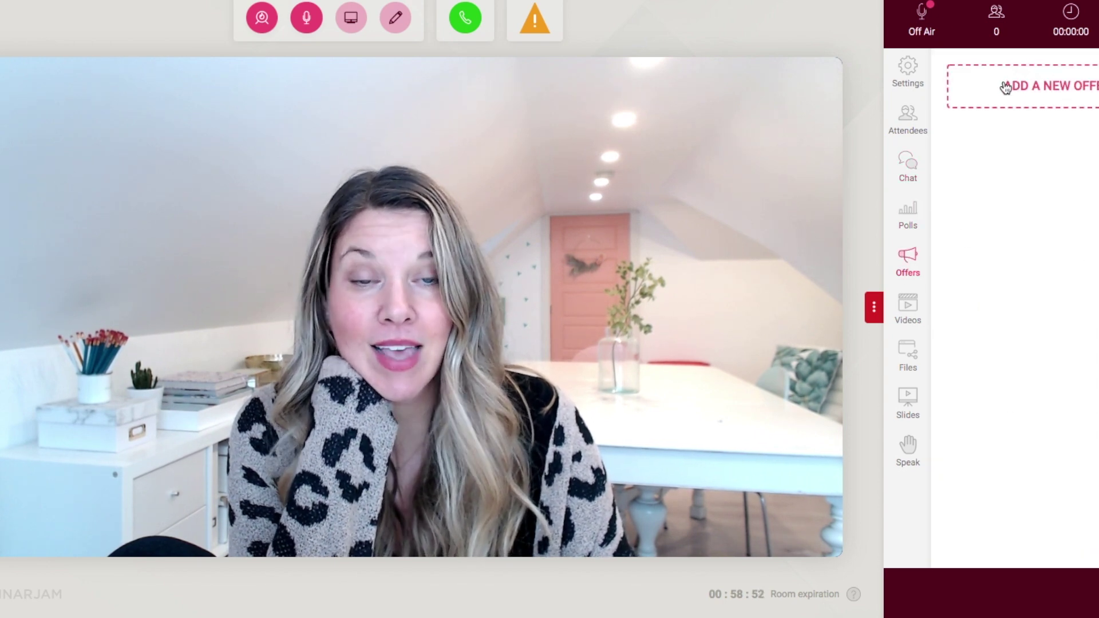
left_click(914, 309)
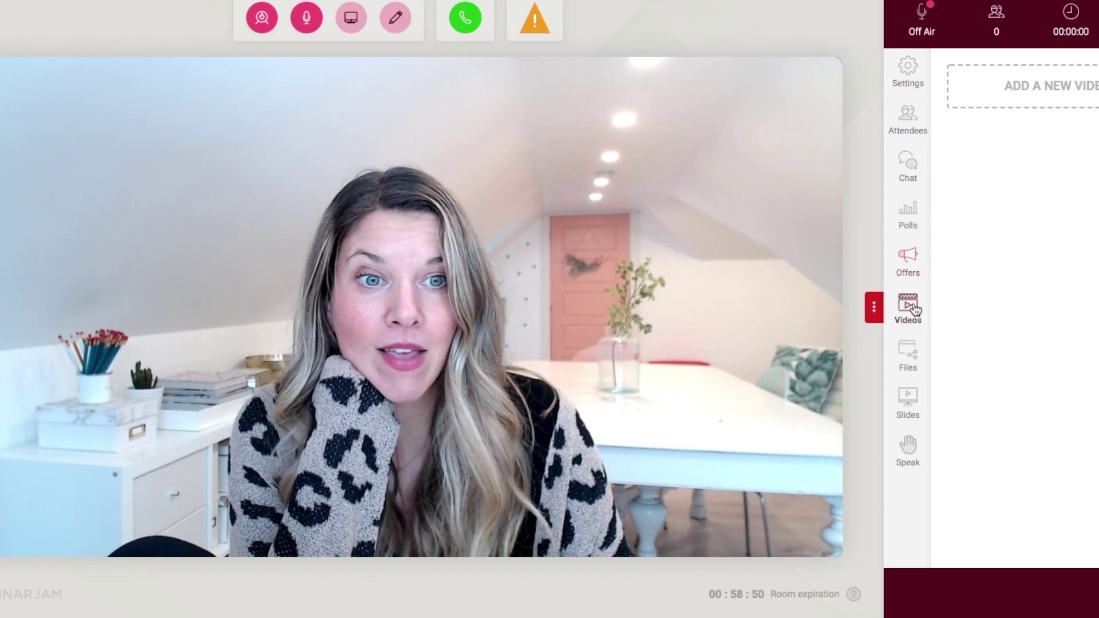
left_click(909, 356)
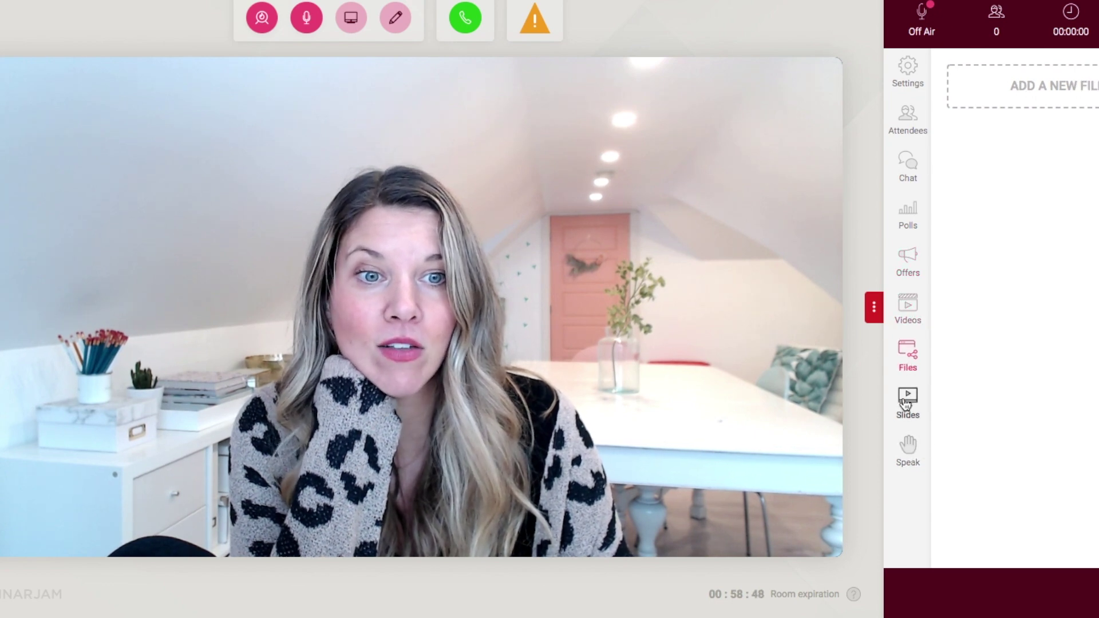
left_click(908, 401)
left_click(907, 72)
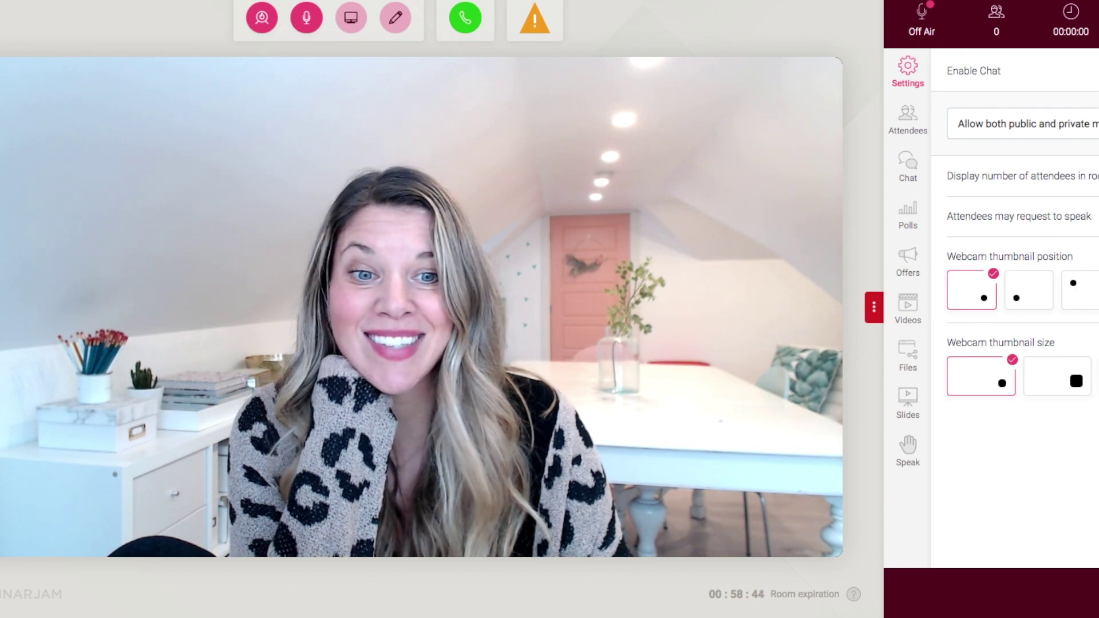
Close the webinar's links and clone "The best webinar ever!"
mouse_move(814, 145)
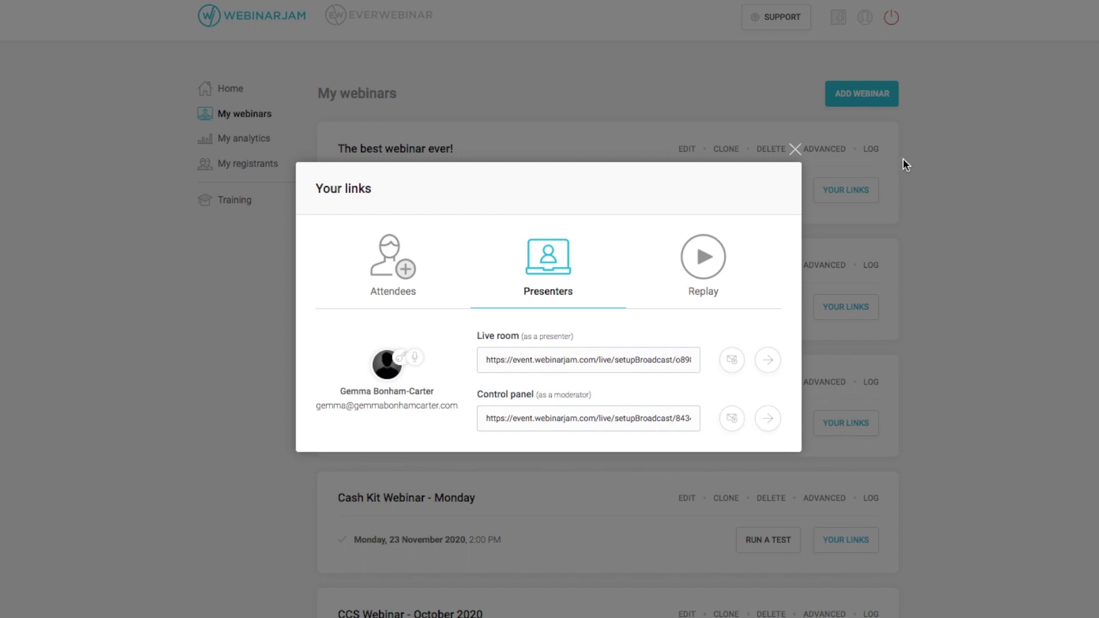
left_click(794, 150)
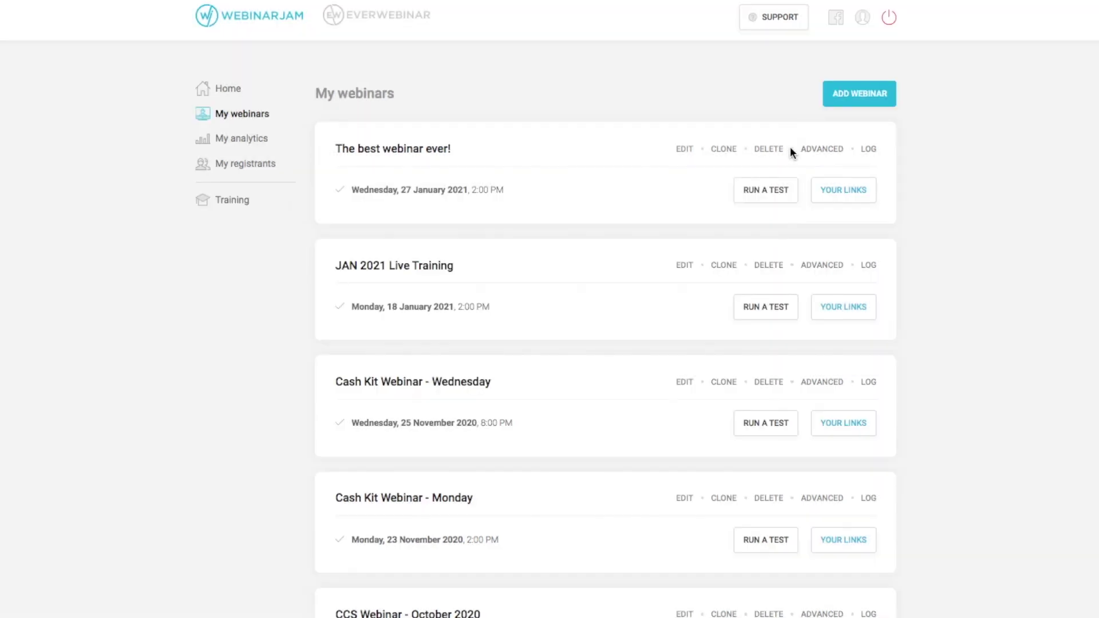
left_click(724, 150)
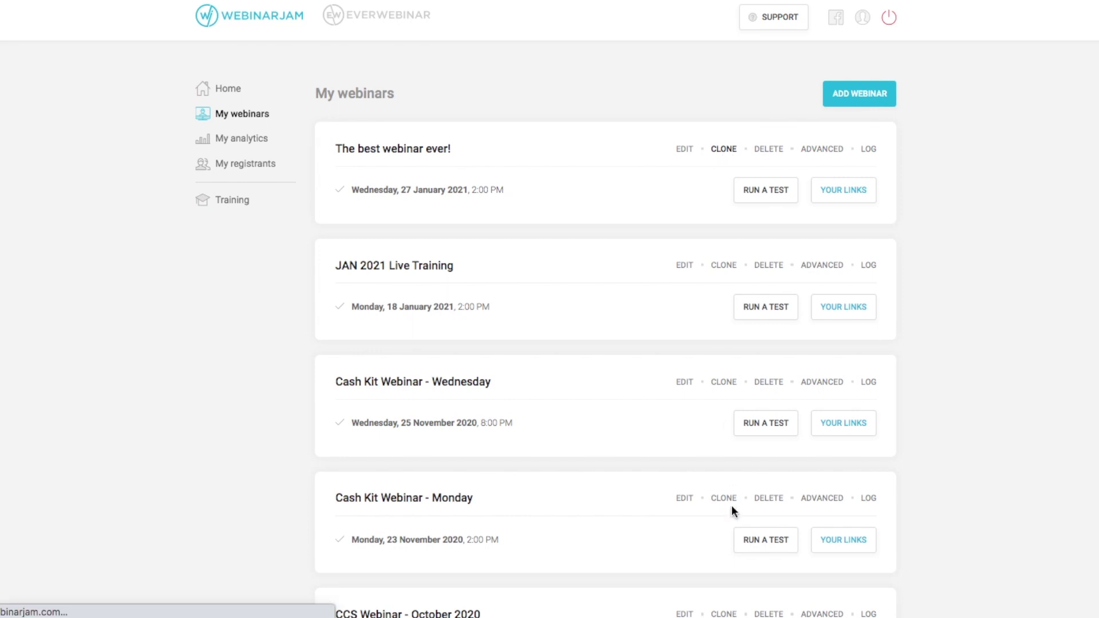